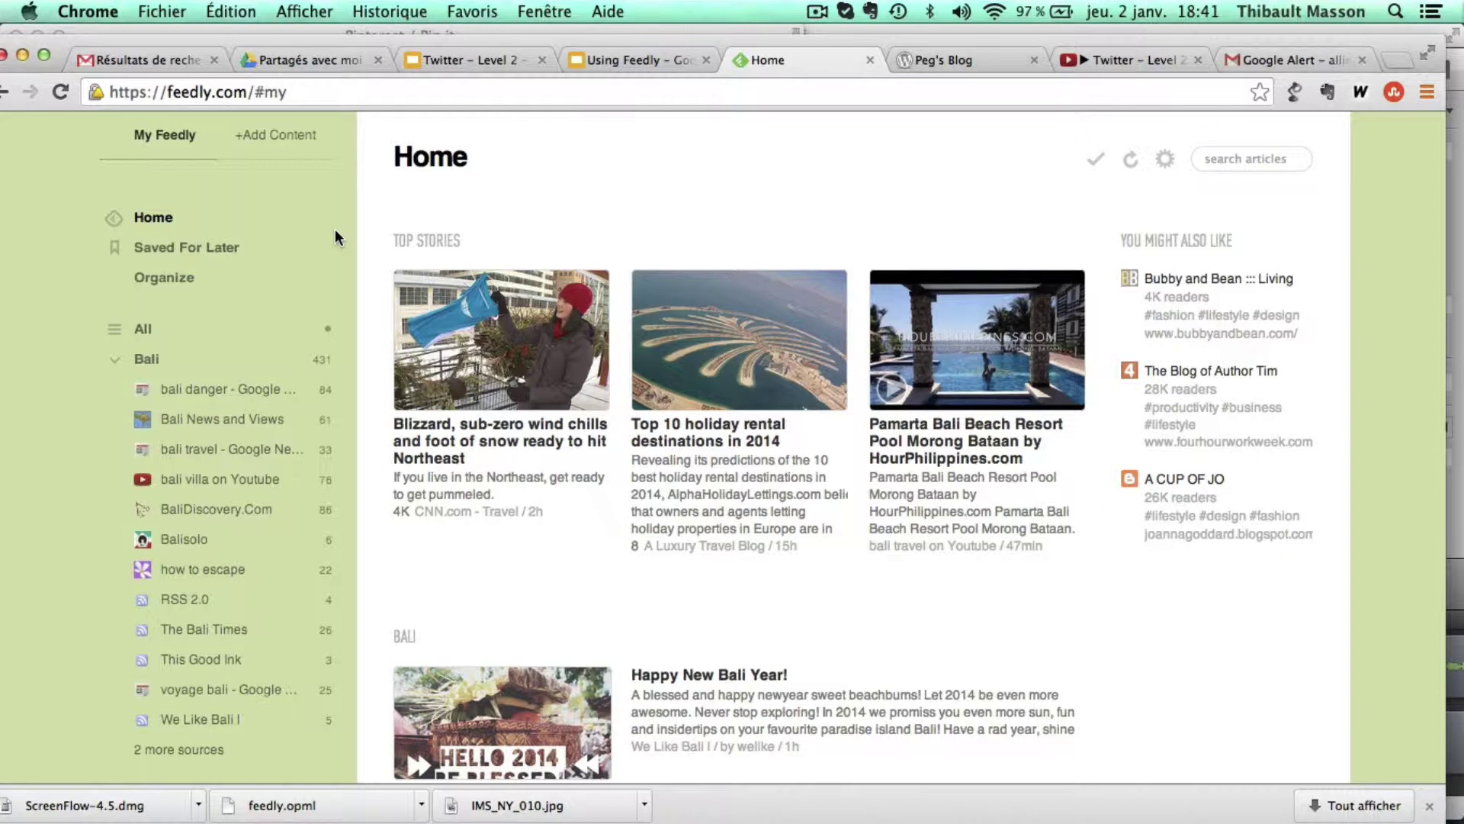
Look through the top stories and category sections on the Home page, ending back at its beginning
scroll(645, 399, "down", 4)
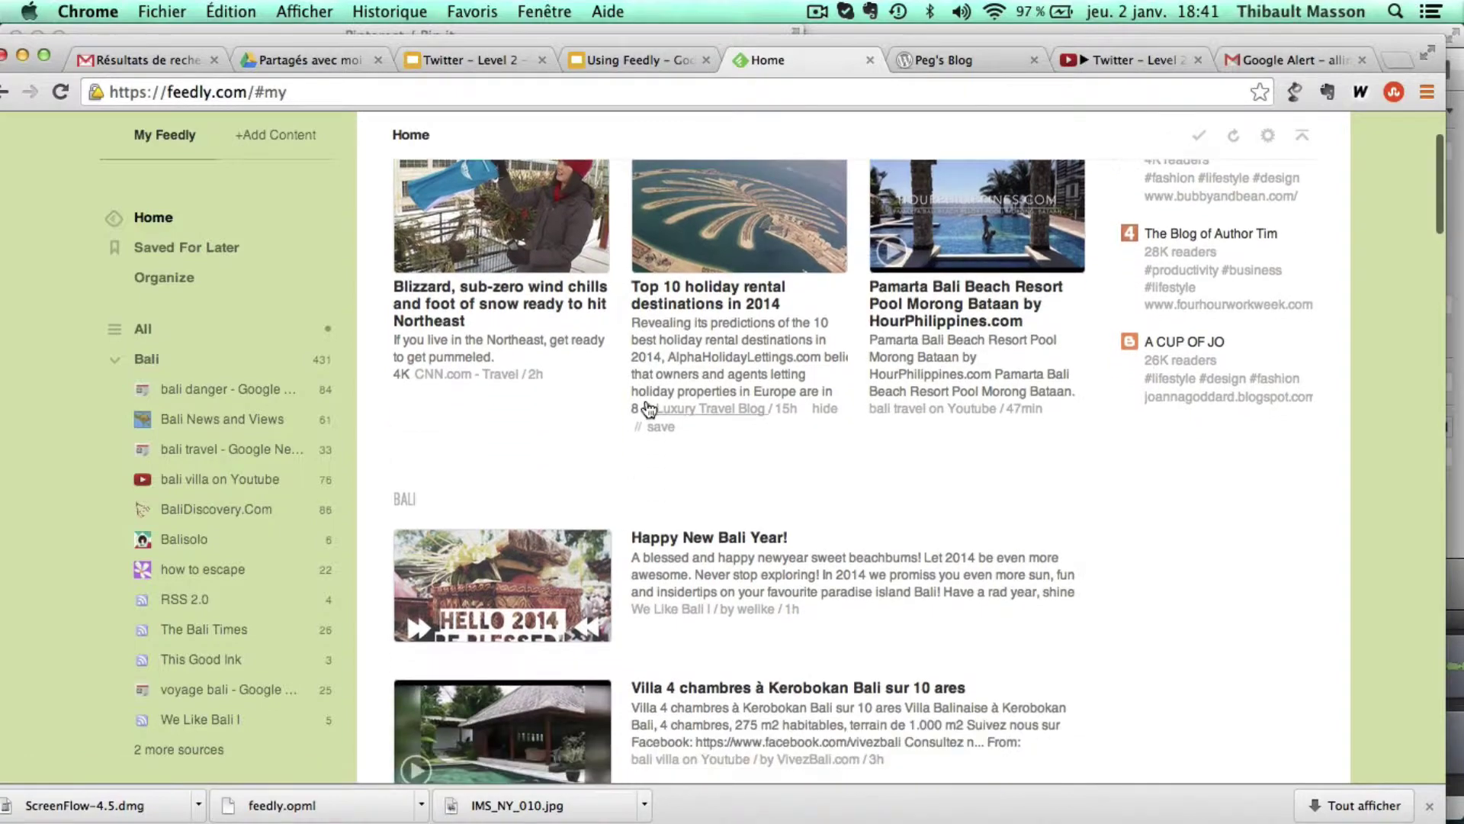
scroll(647, 404, "down", 10)
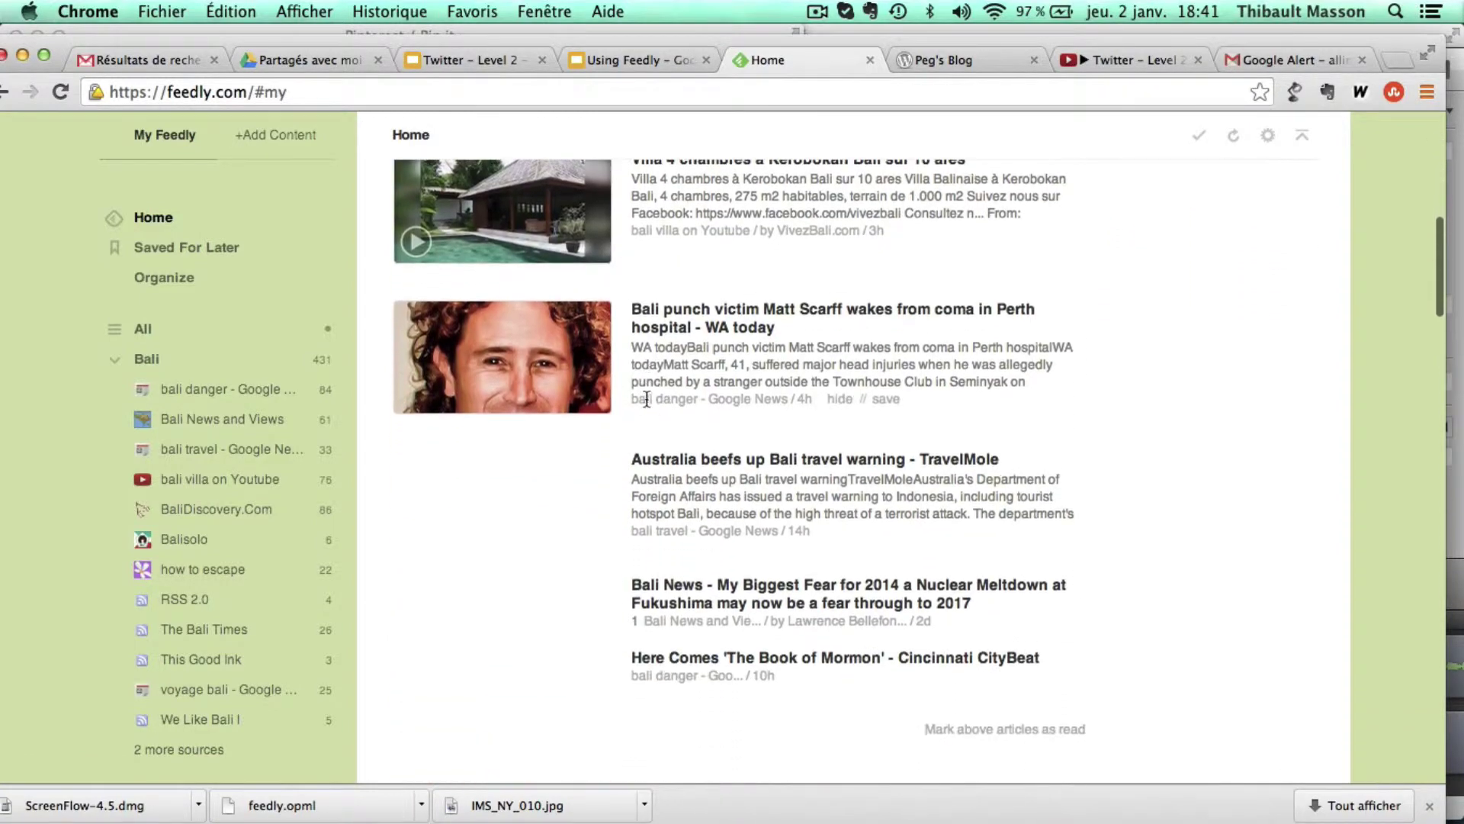
scroll(647, 400, "down", 5)
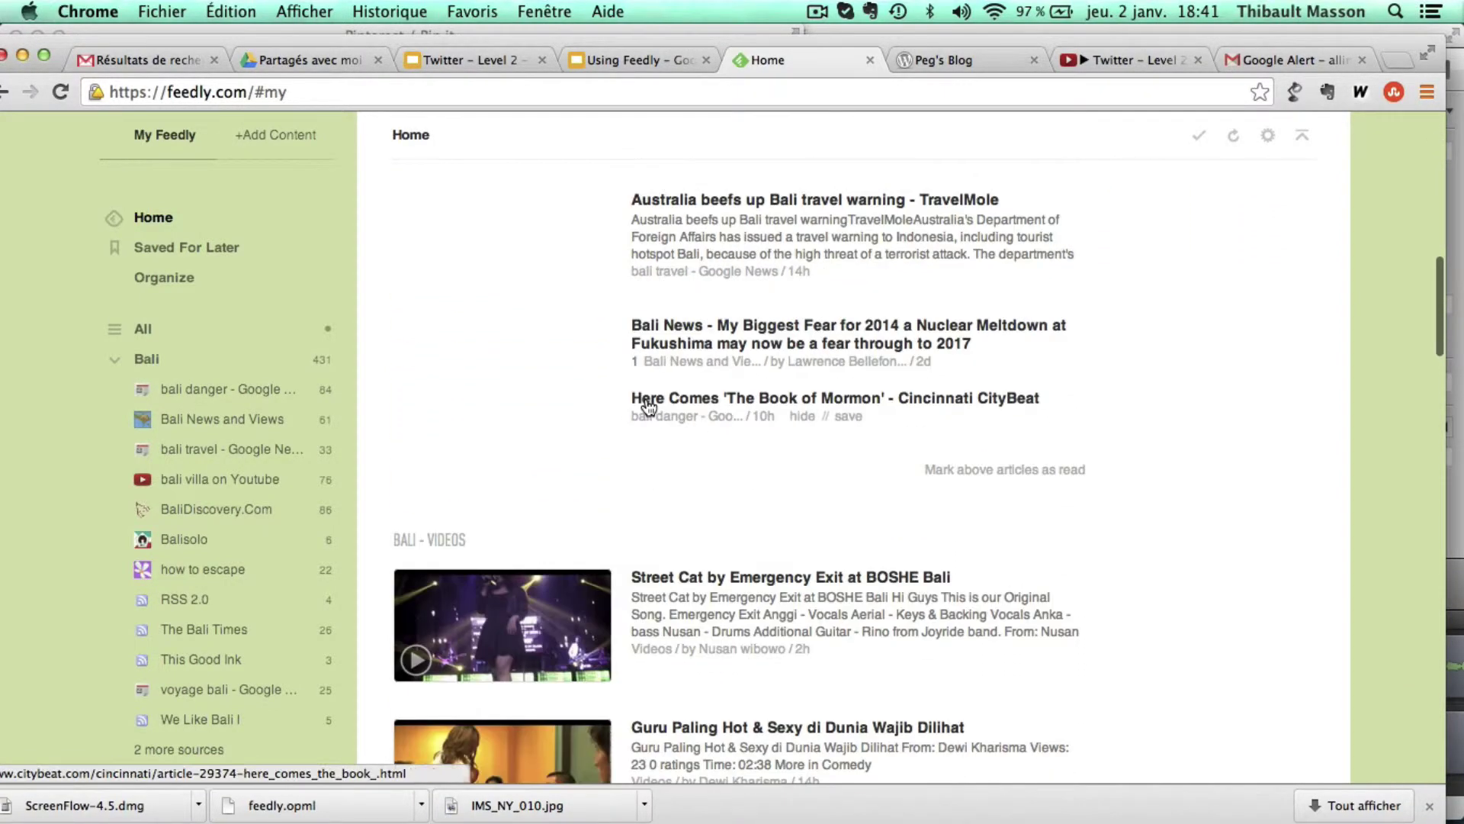
scroll(646, 403, "down", 2)
scroll(646, 400, "up", 20)
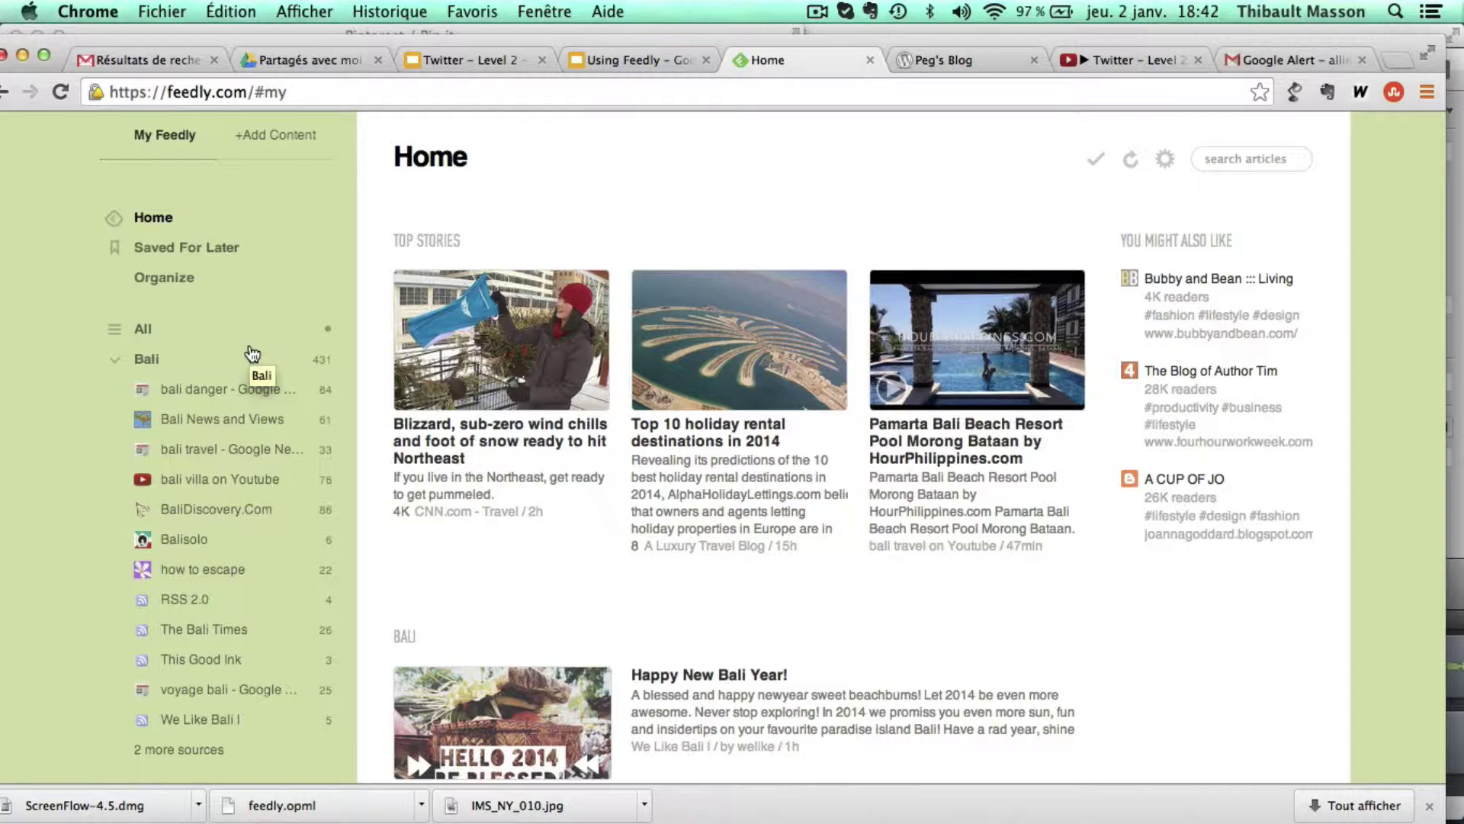
Open the Bali category and expand it to review its list of sources
left_click(115, 360)
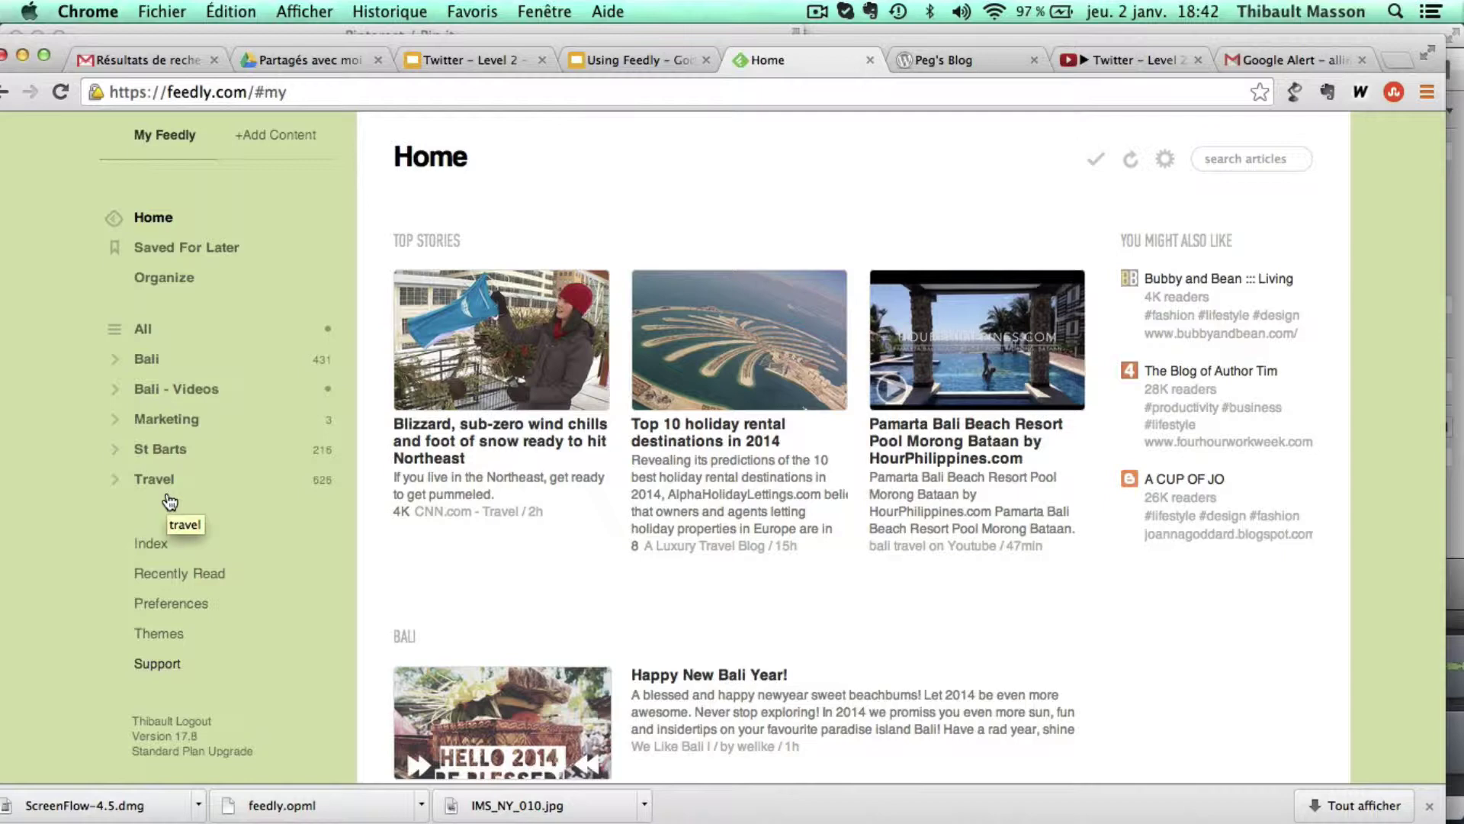
left_click(141, 366)
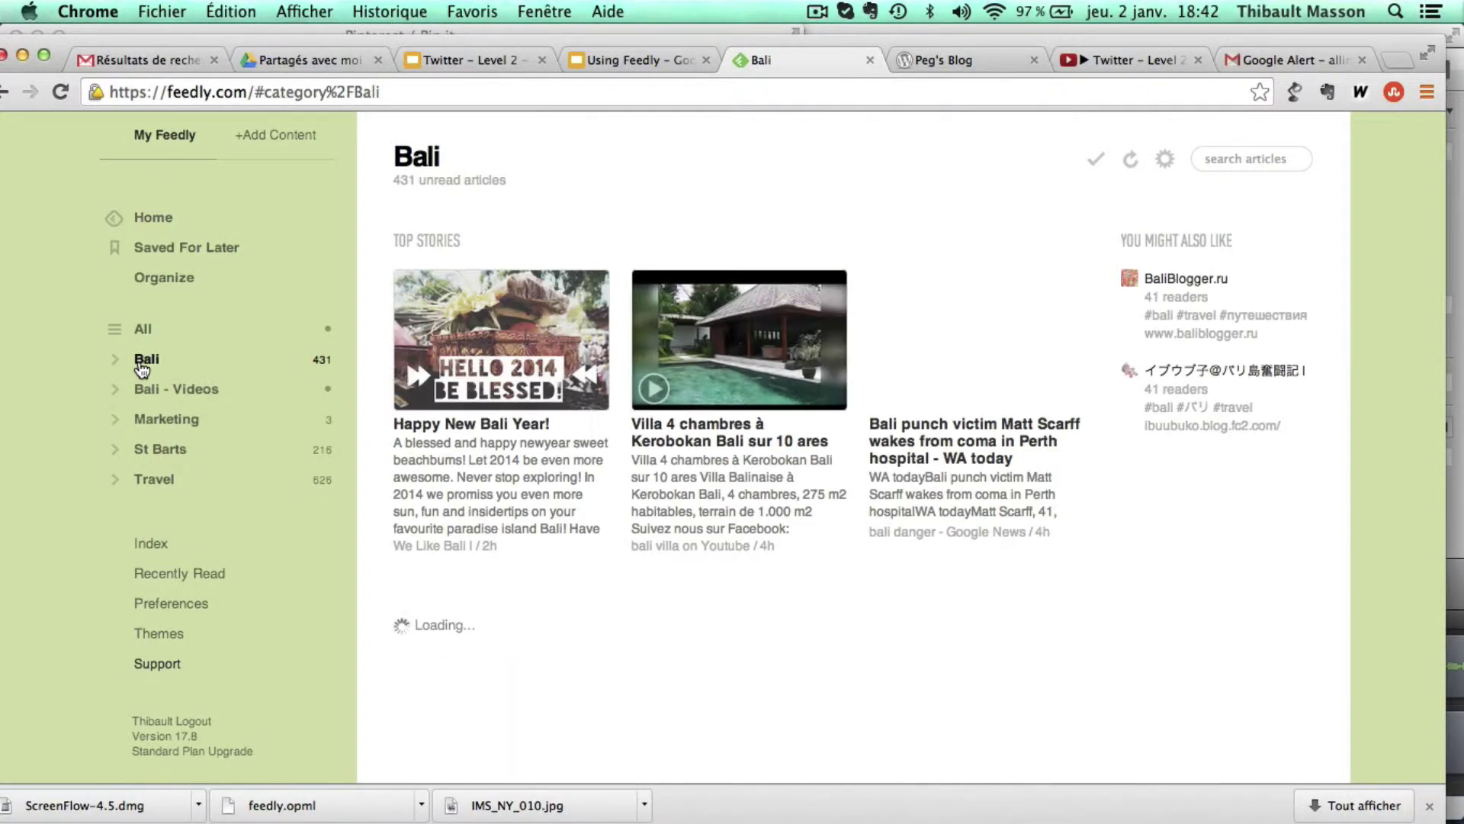
left_click(118, 366)
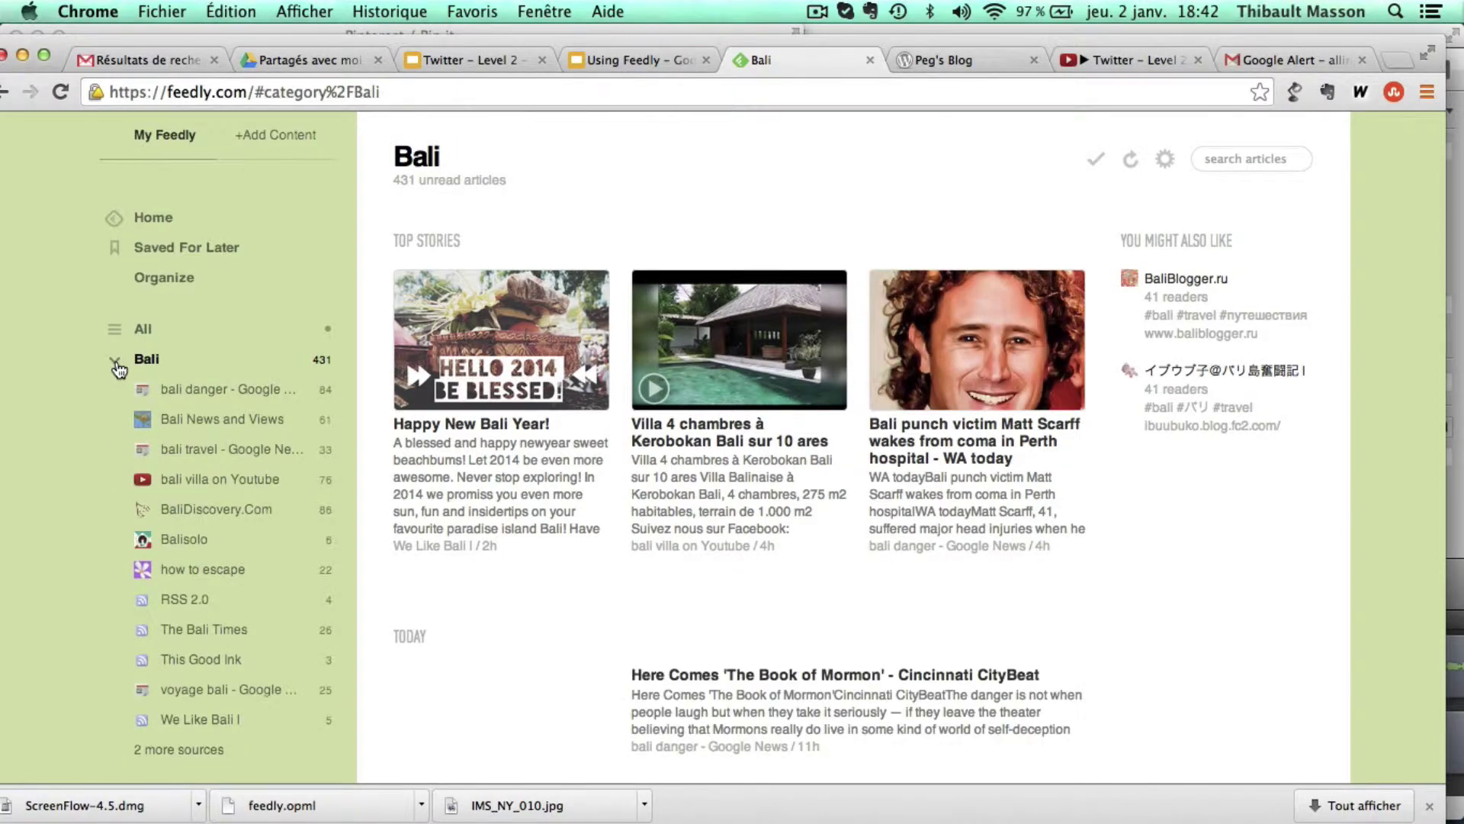
scroll(203, 575, "down", 5)
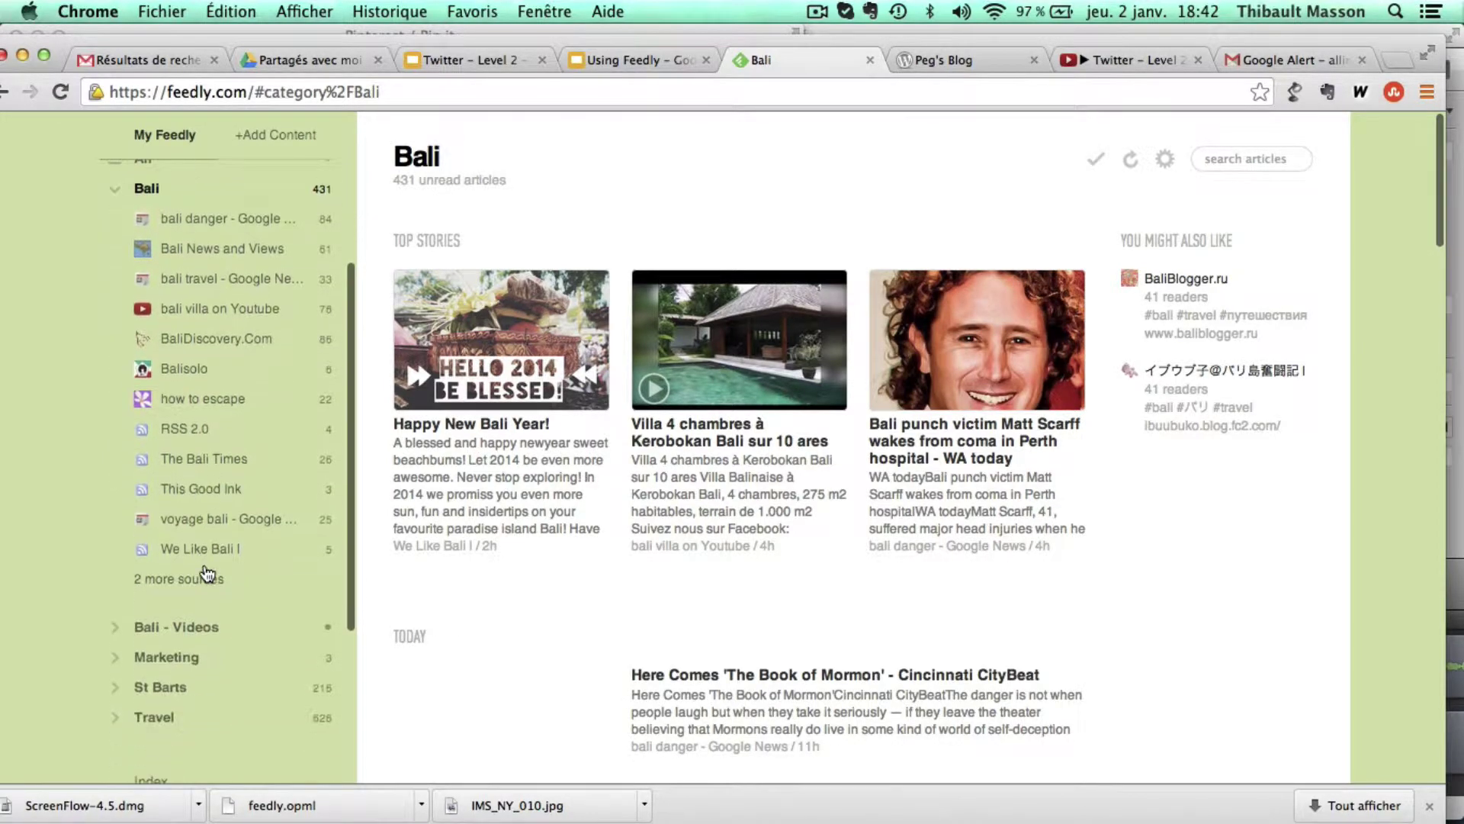
scroll(206, 573, "up", 4)
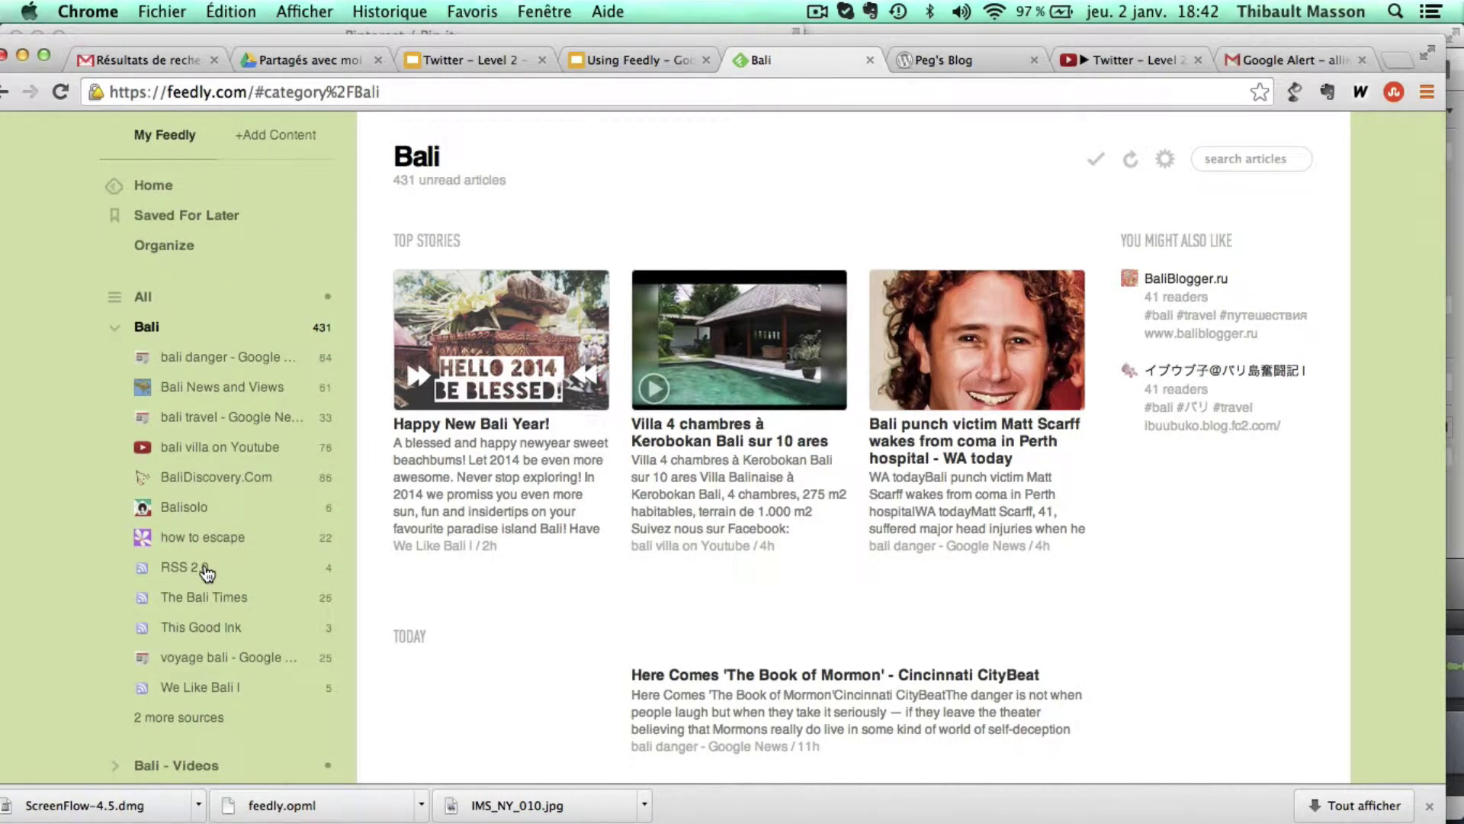
View the individual feeds We Like Bali, The Bali Times and BaliDiscovery.Com one after another
left_click(185, 688)
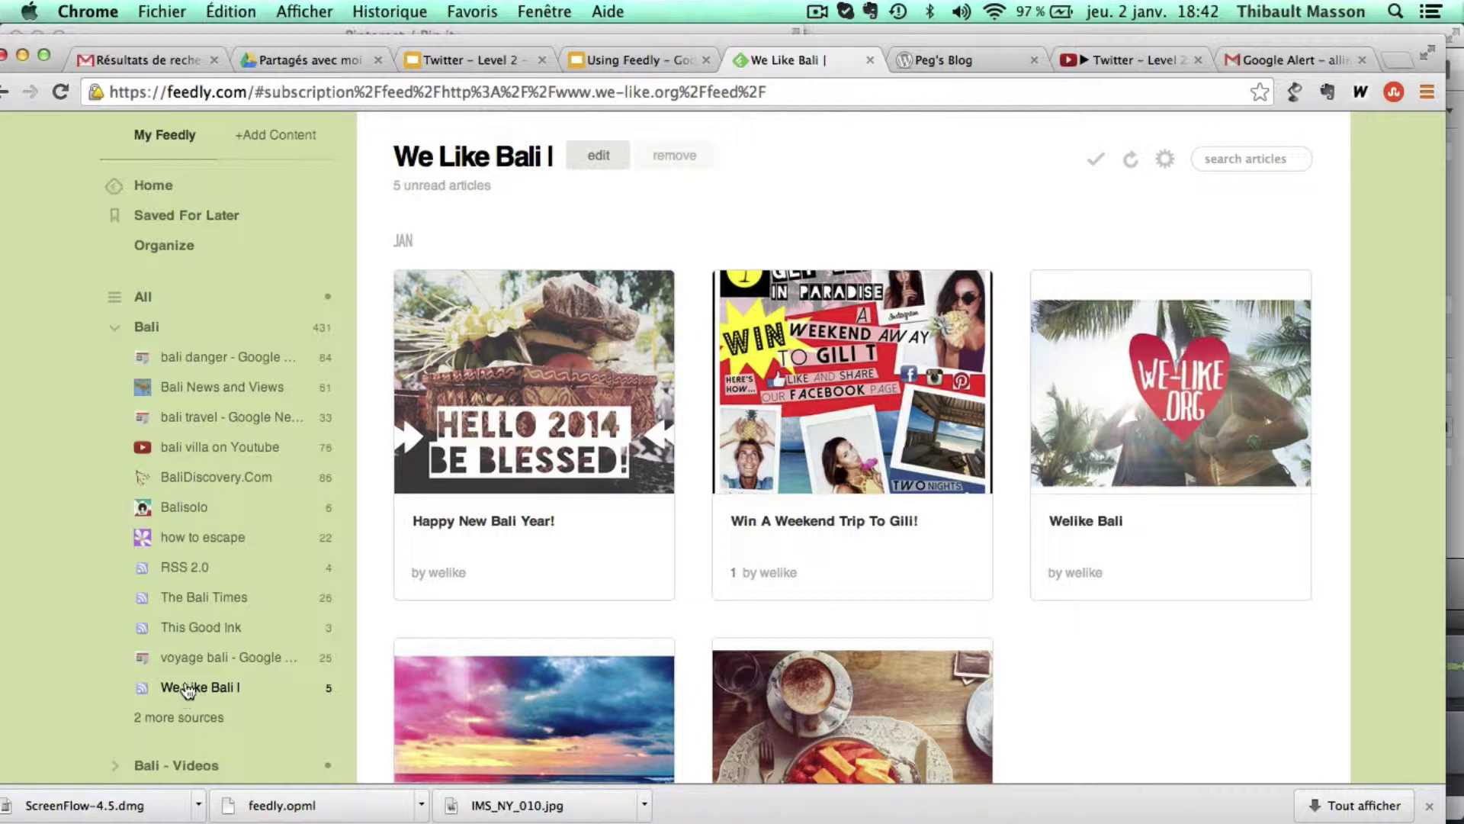
left_click(197, 599)
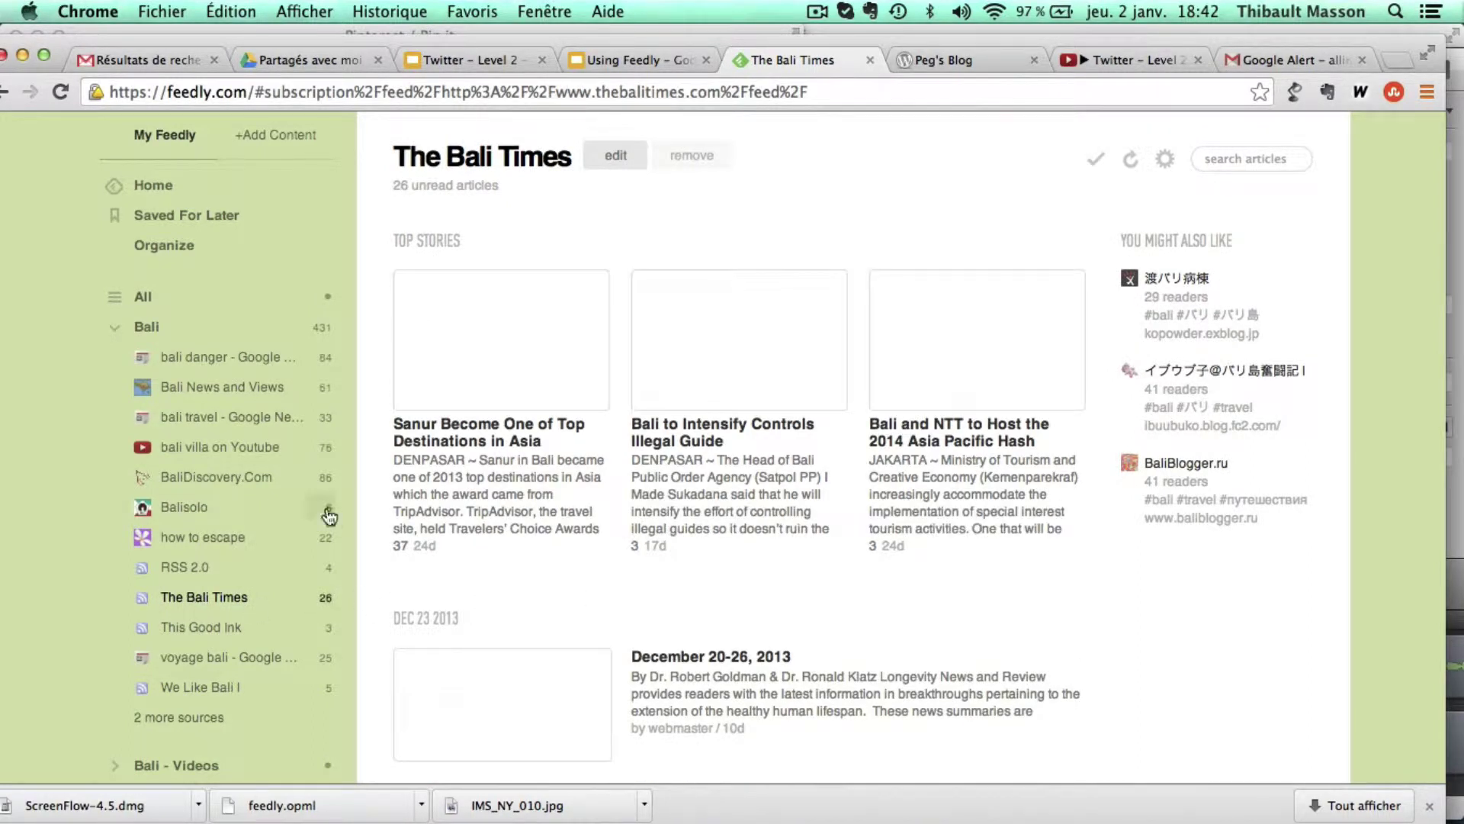
left_click(249, 487)
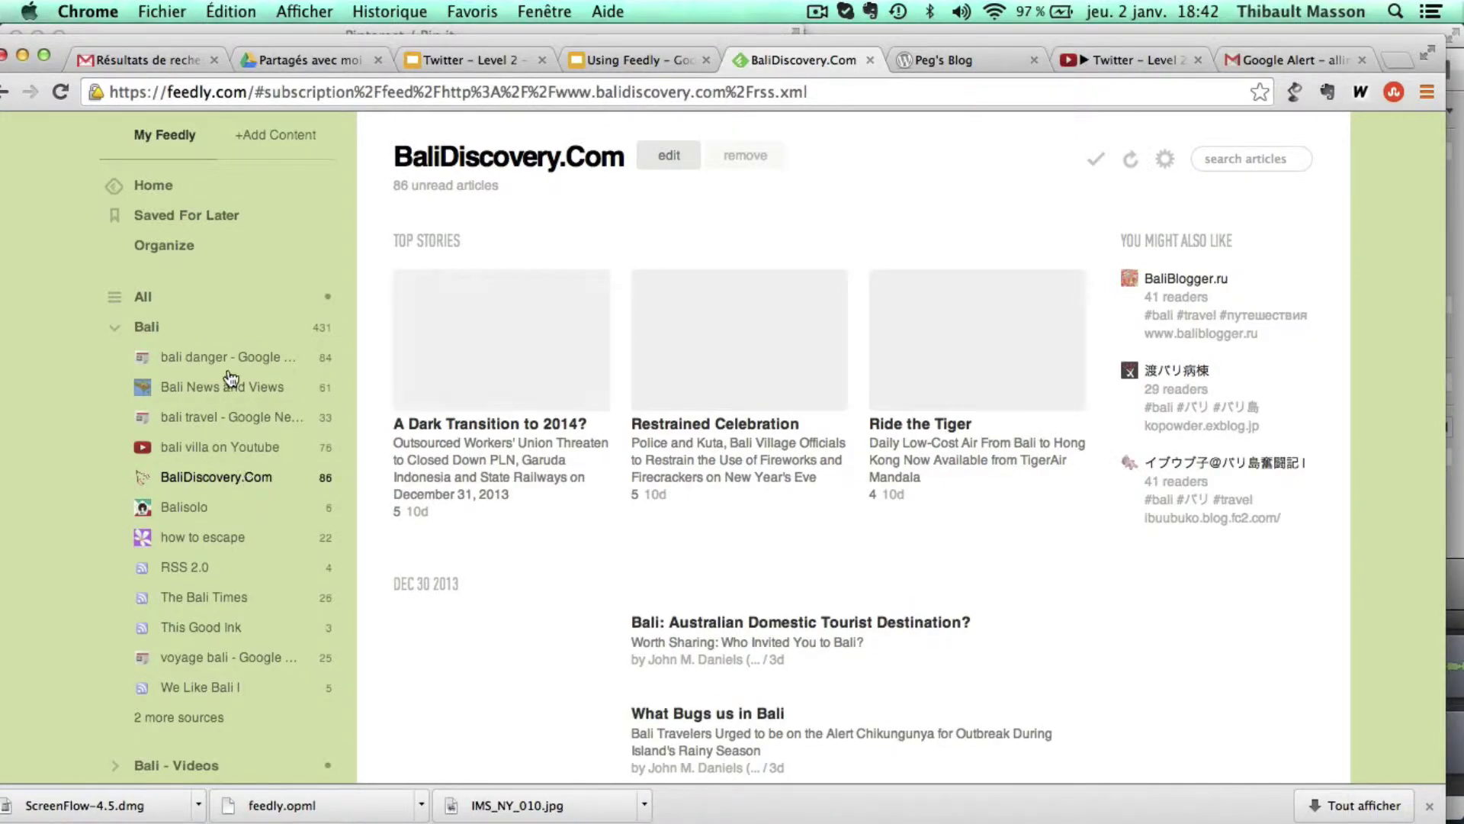
Open the combined Bali category and browse its articles back to the December 30, 2013 entries
left_click(146, 327)
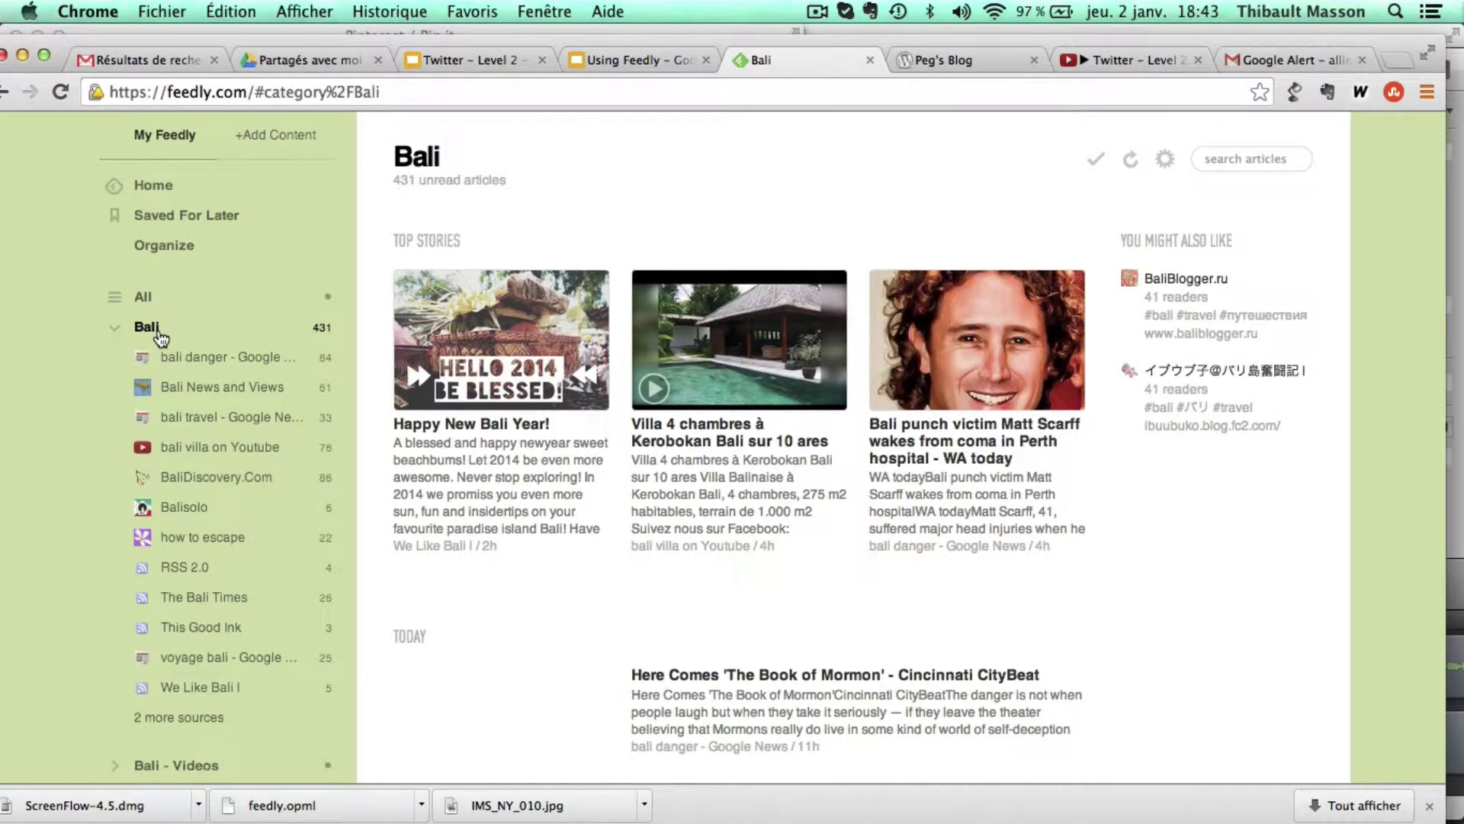
scroll(620, 450, "down", 6)
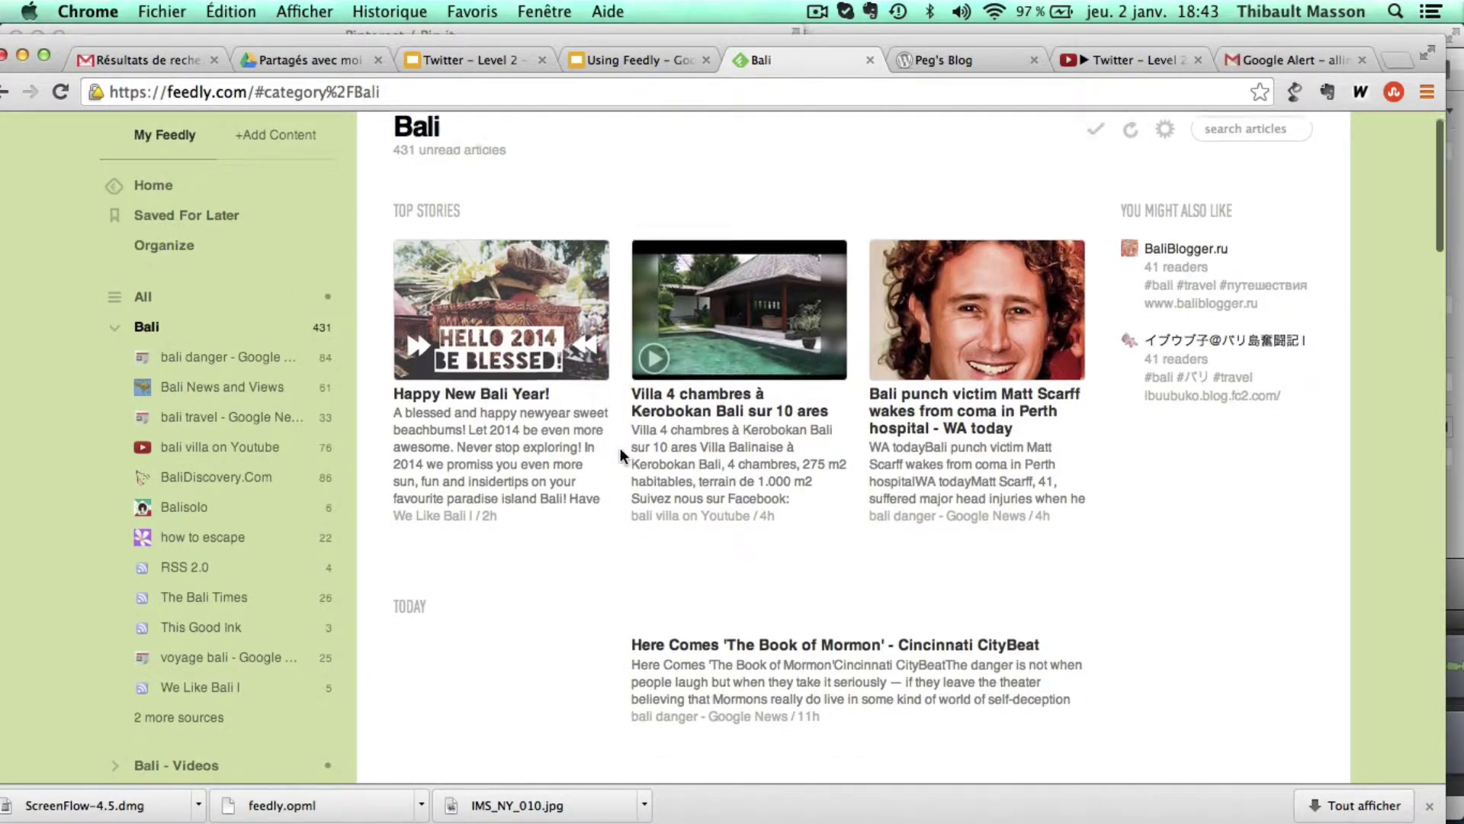
scroll(620, 455, "down", 5)
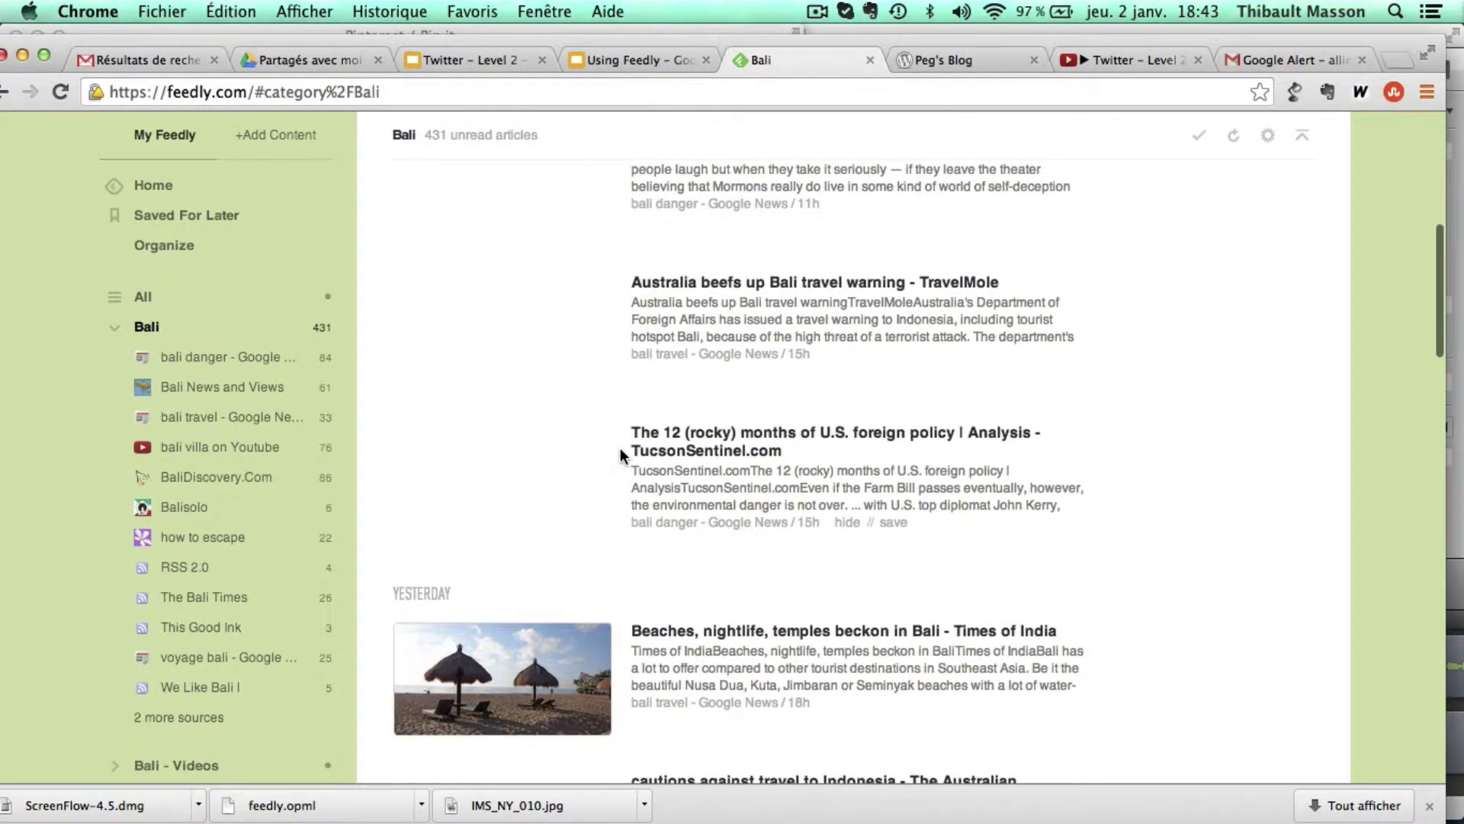
scroll(620, 455, "down", 1)
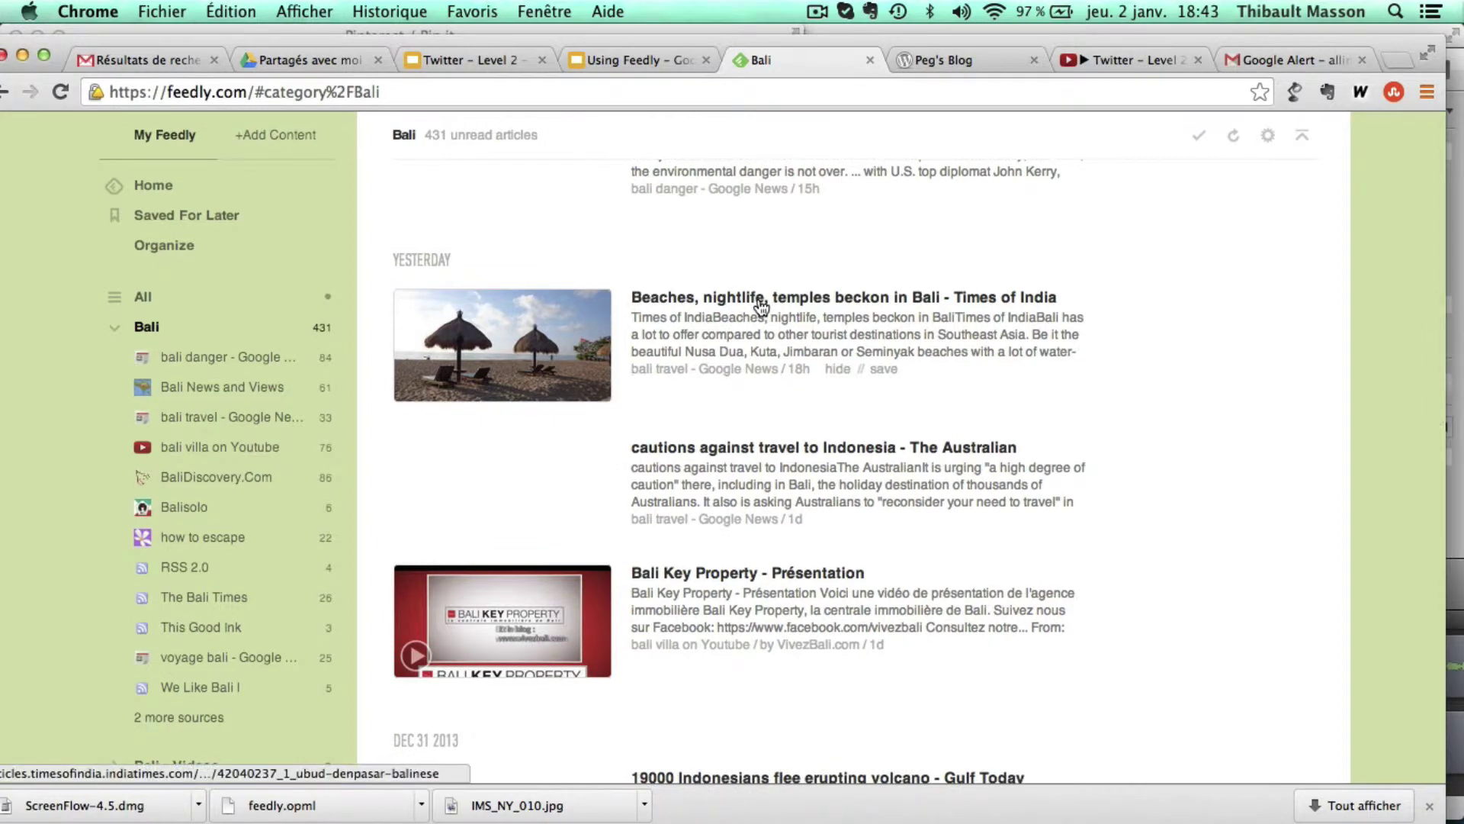
scroll(933, 342, "down", 3)
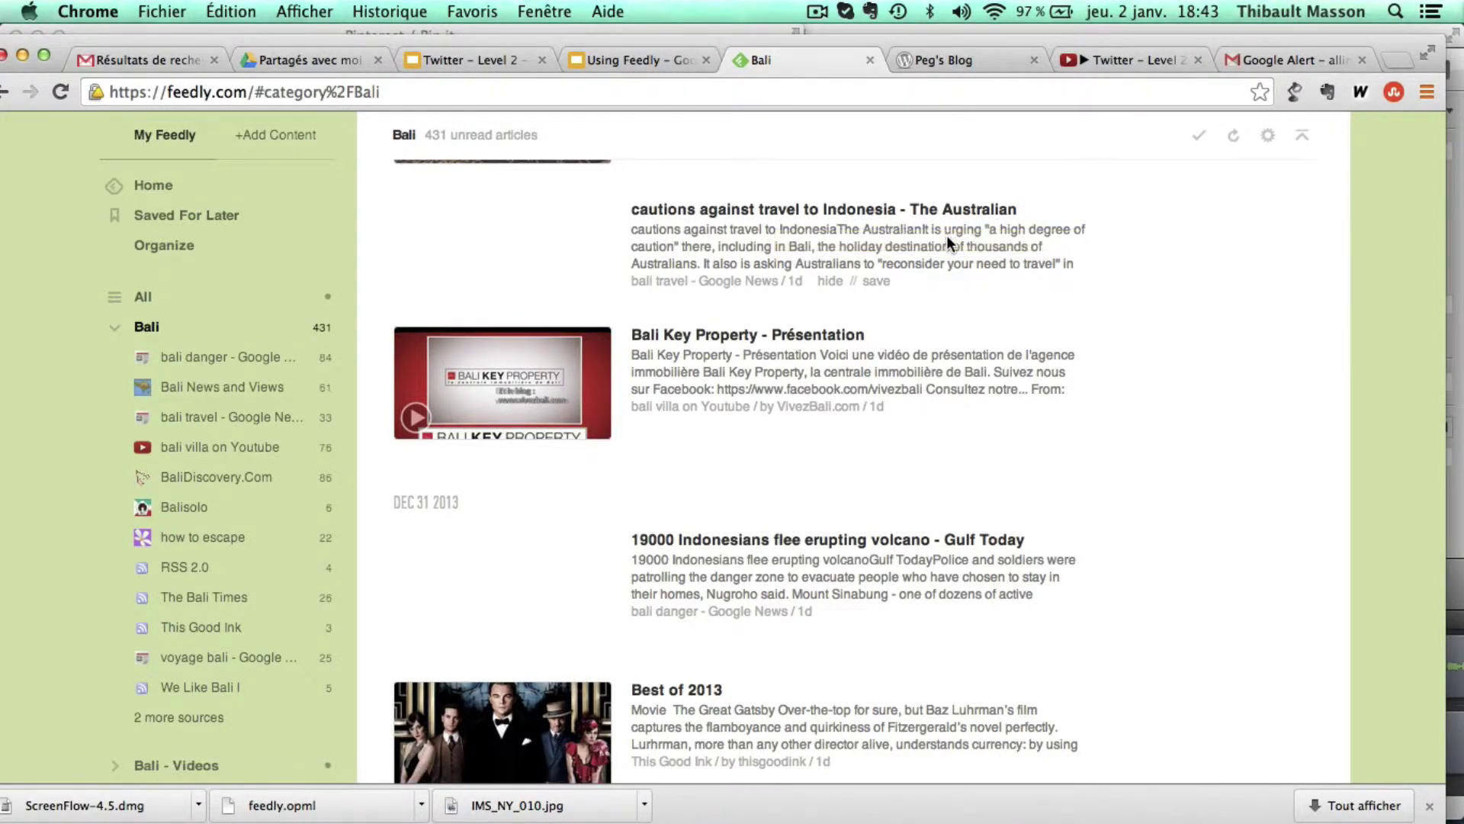
scroll(854, 224, "down", 5)
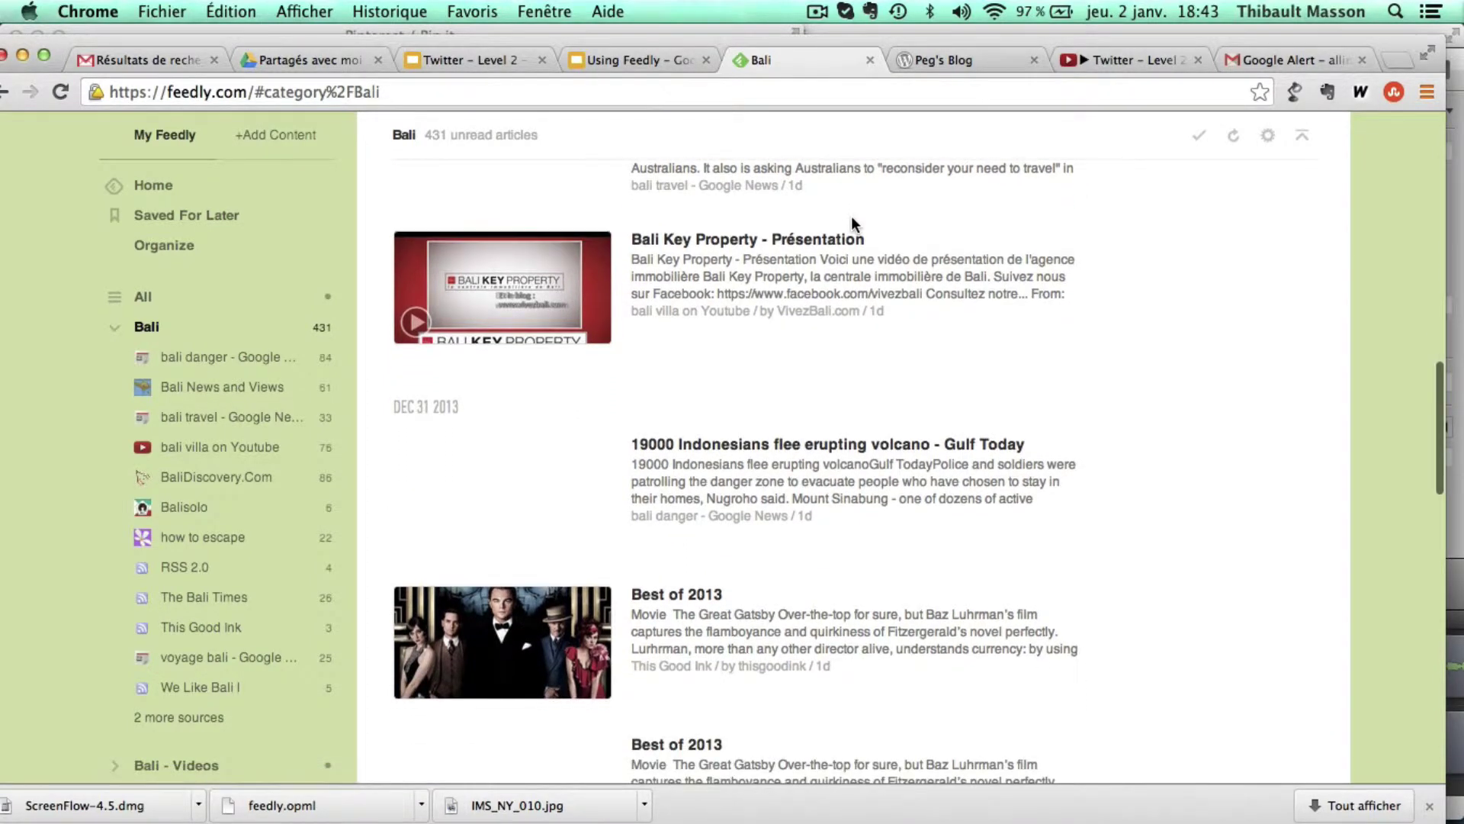
scroll(851, 216, "up", 2)
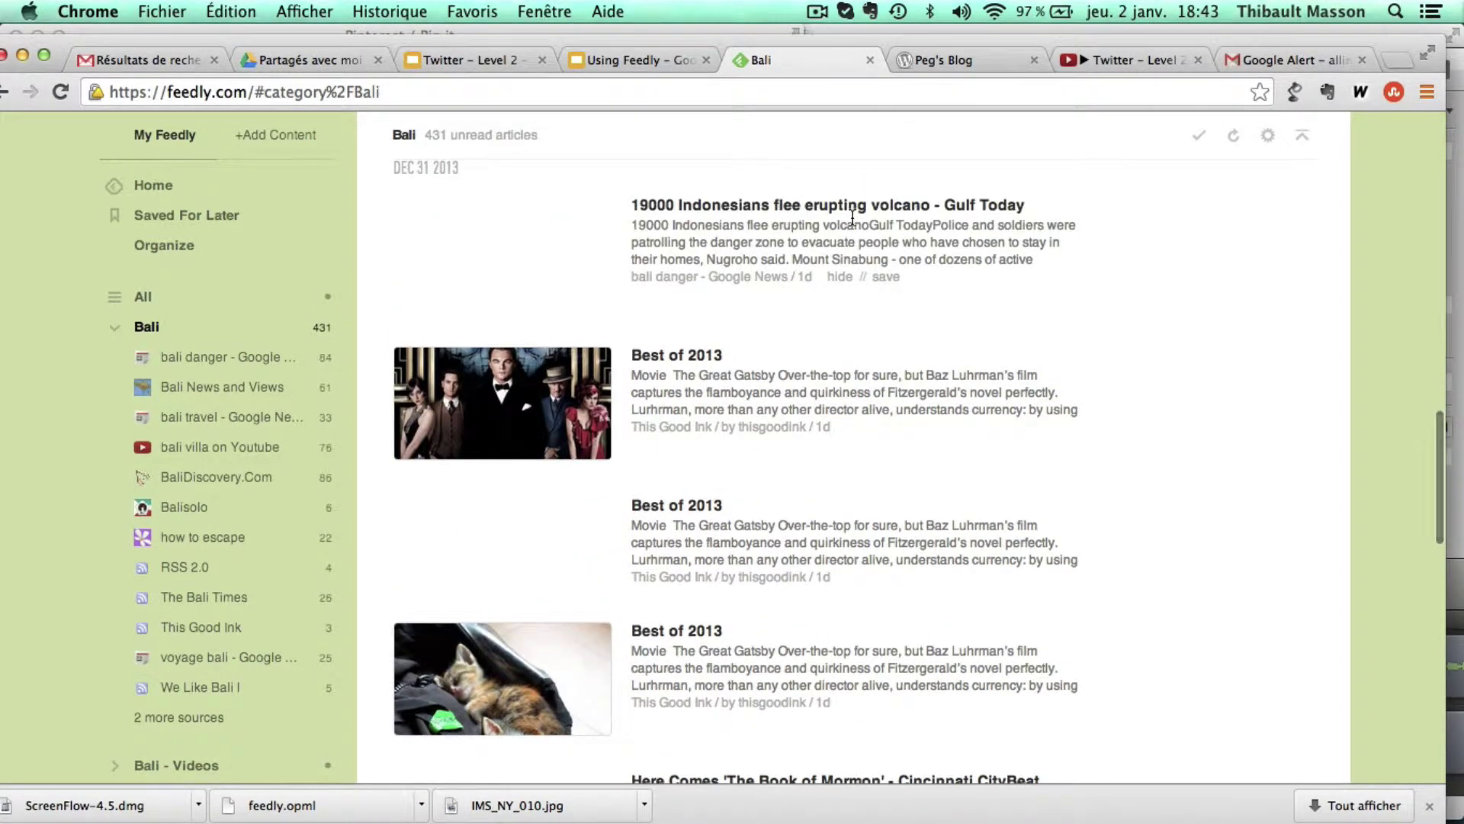
scroll(851, 219, "down", 6)
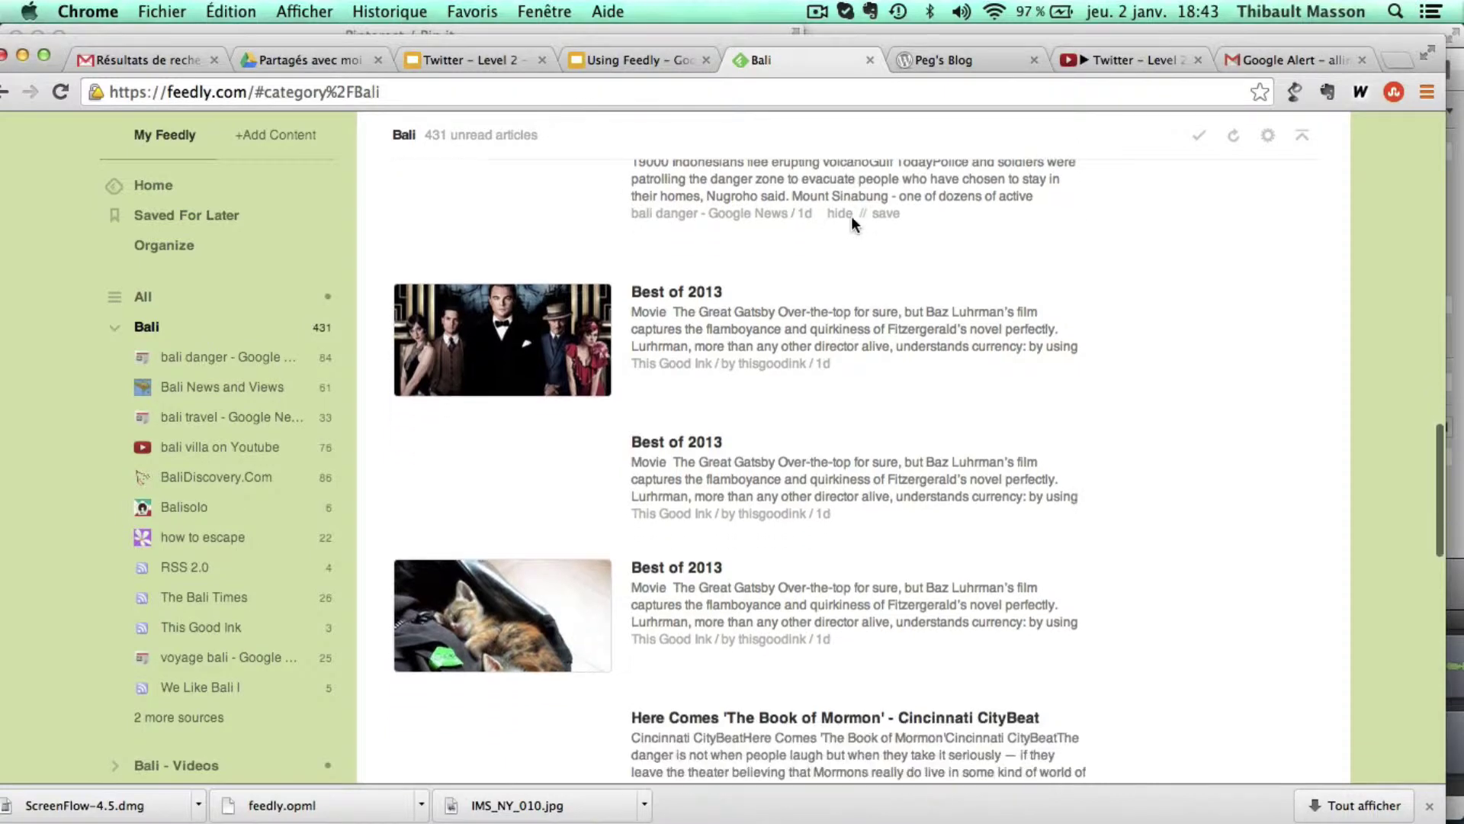
scroll(851, 216, "down", 6)
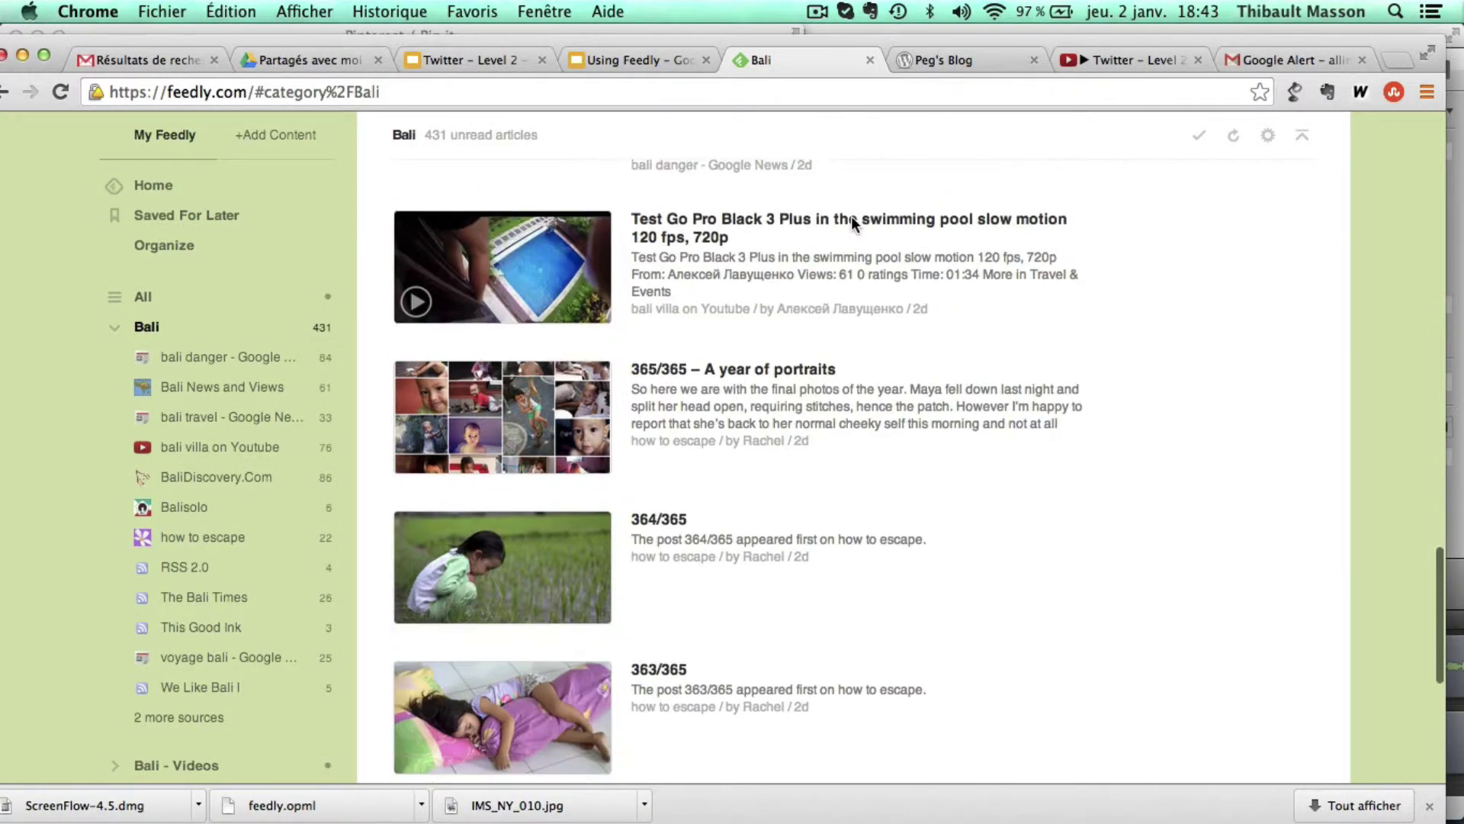
scroll(855, 226, "down", 7)
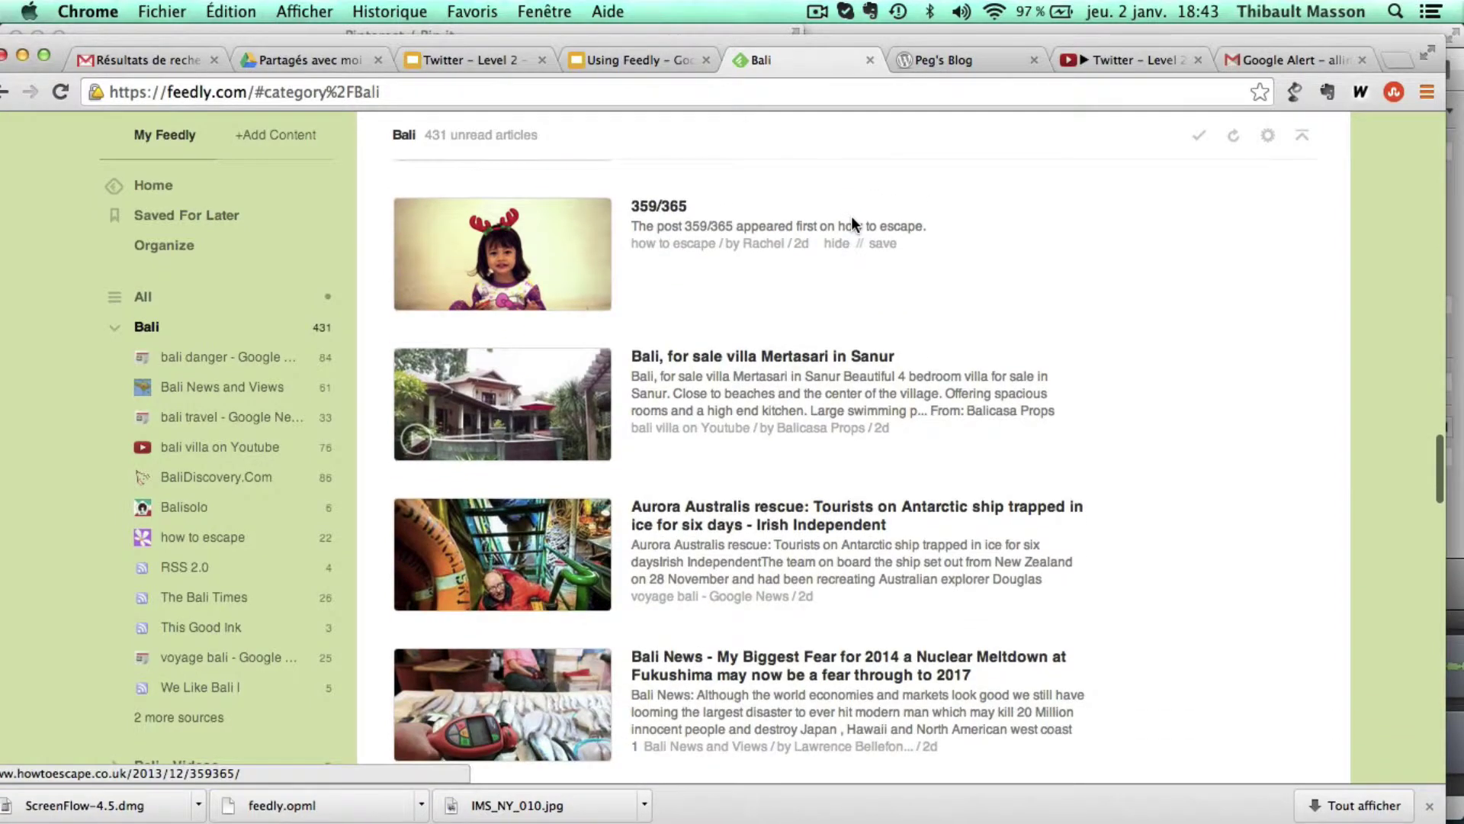
scroll(852, 217, "down", 4)
scroll(852, 217, "down", 5)
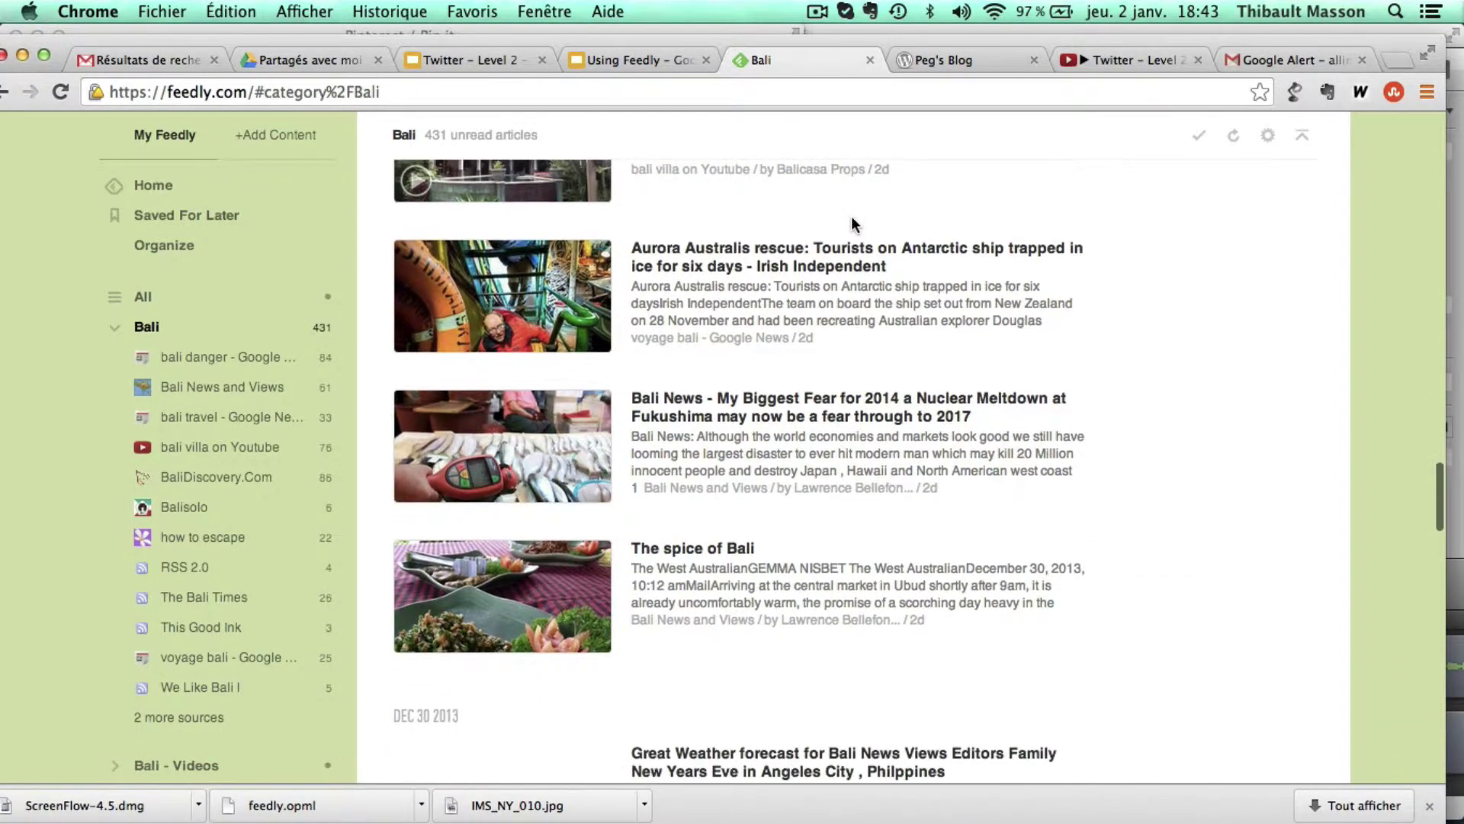
scroll(852, 217, "down", 3)
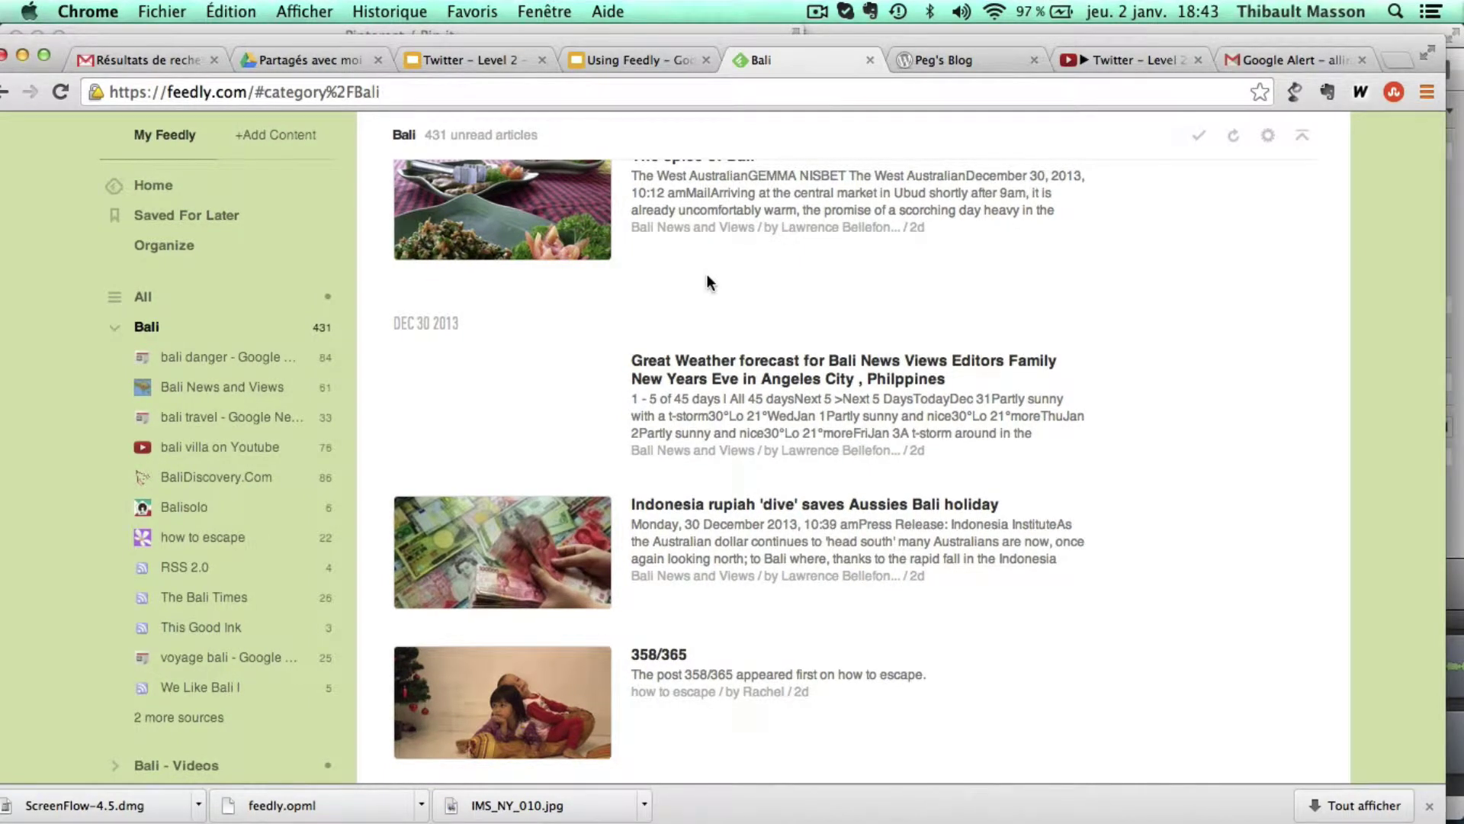
scroll(516, 390, "down", 1)
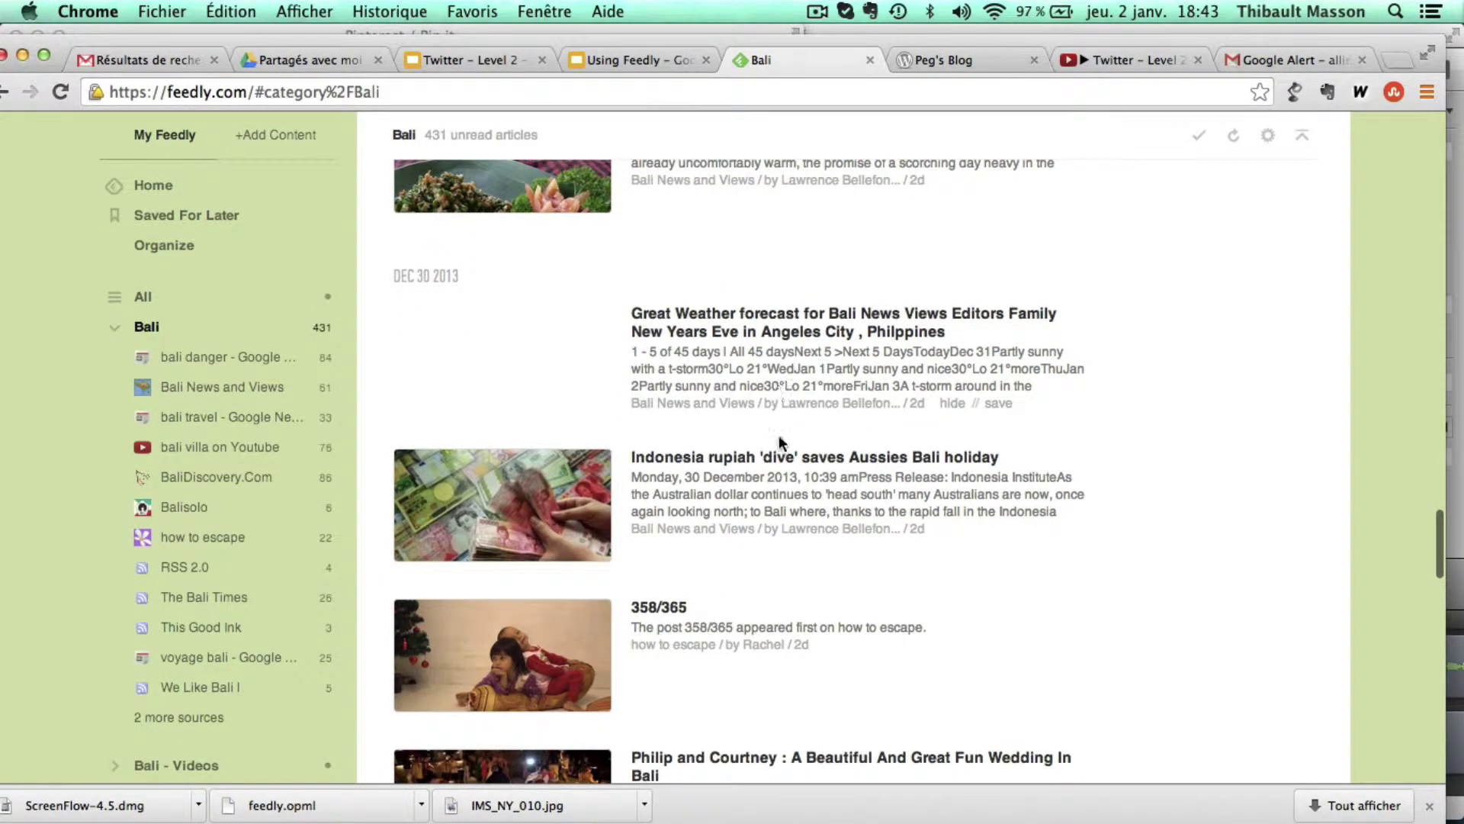
scroll(785, 427, "down", 1)
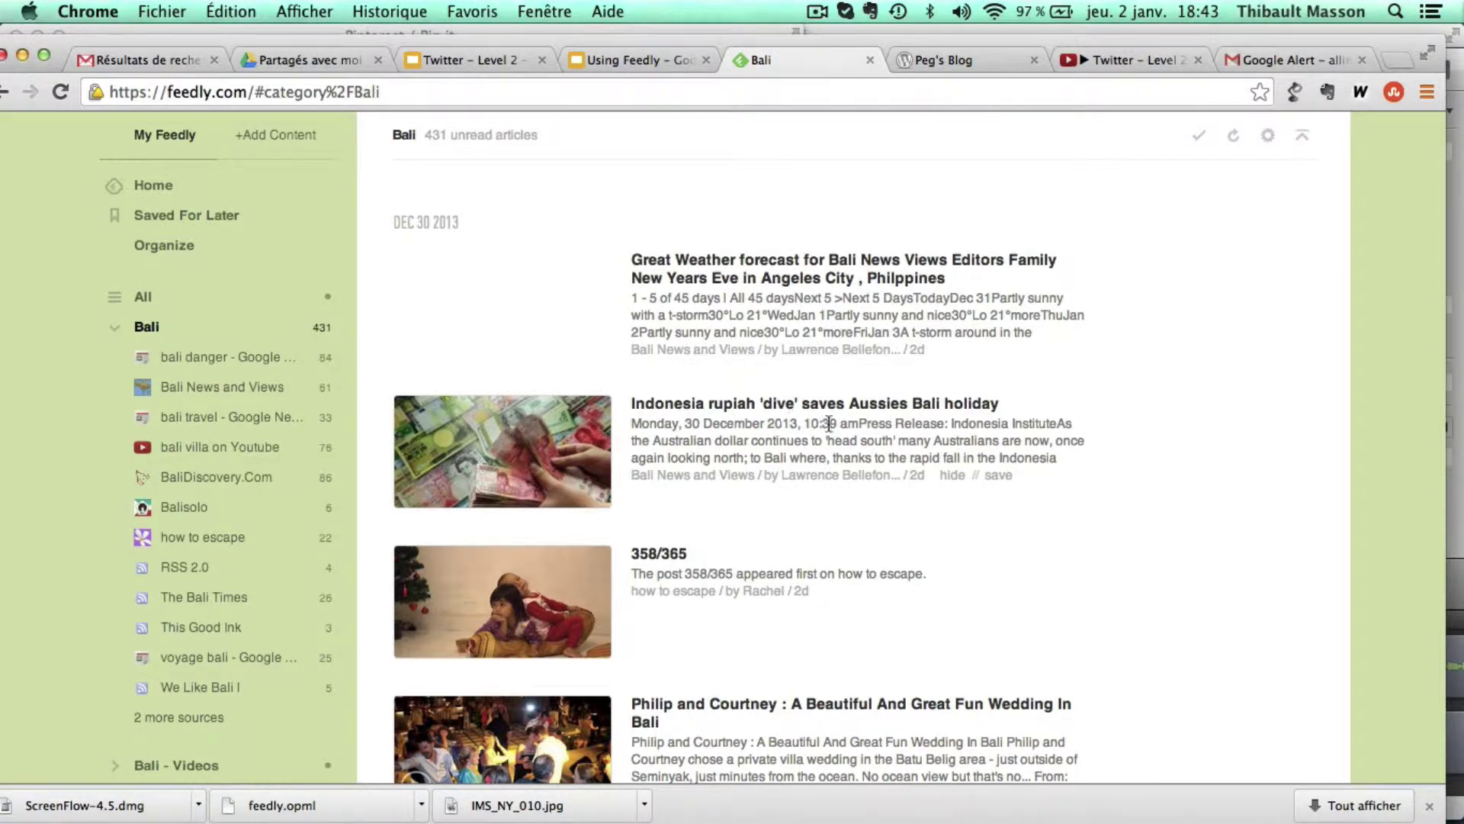
Open the article "Indonesia rupiah 'dive' saves Aussies Bali holiday" within the feed and skim its text
left_click(874, 412)
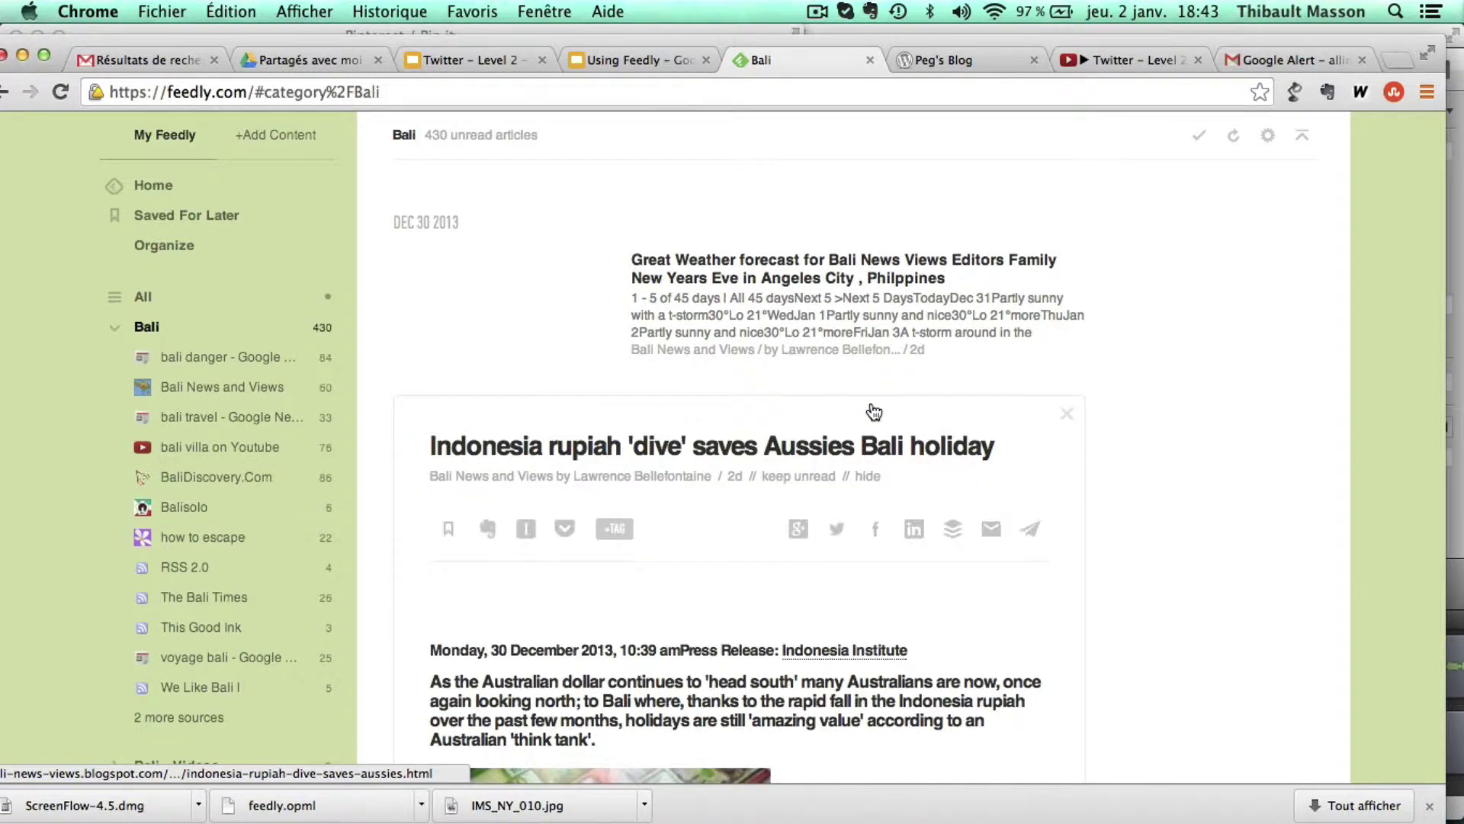
scroll(871, 587, "down", 5)
scroll(870, 587, "down", 3)
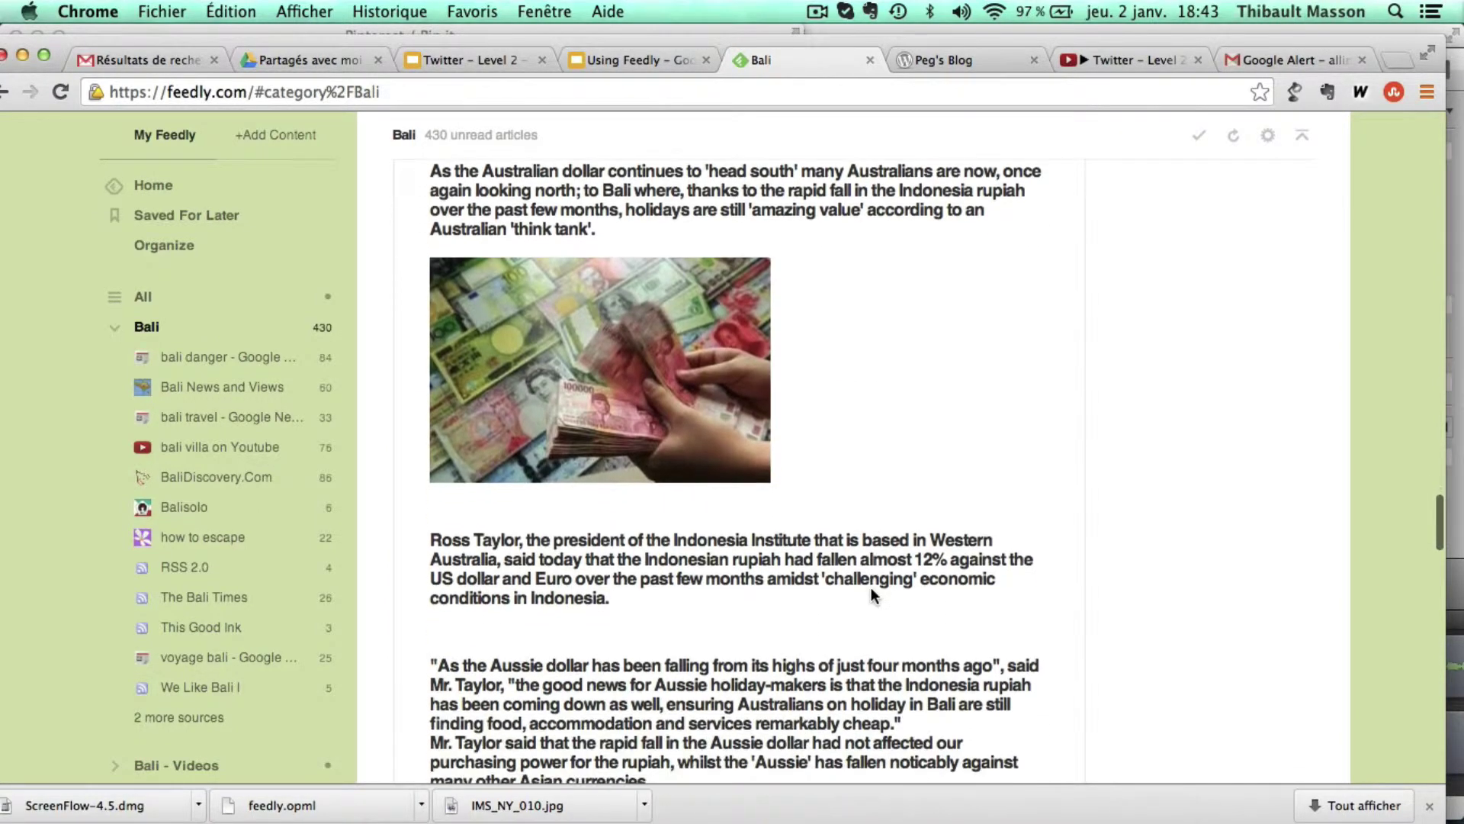
scroll(808, 328, "up", 10)
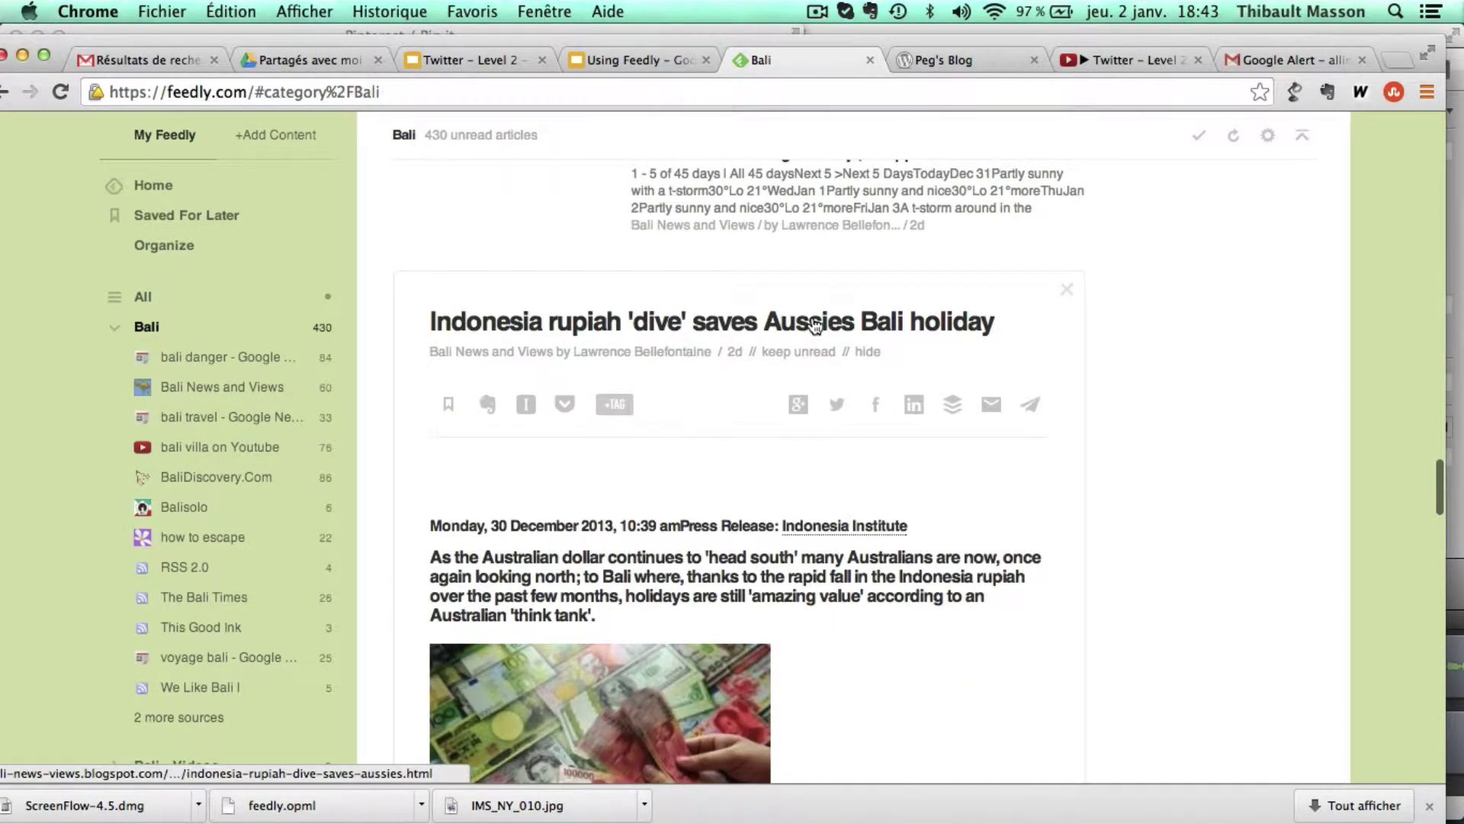
Open the rupiah article's original page on the Bali News and Views blog and look at the post
left_click(810, 325)
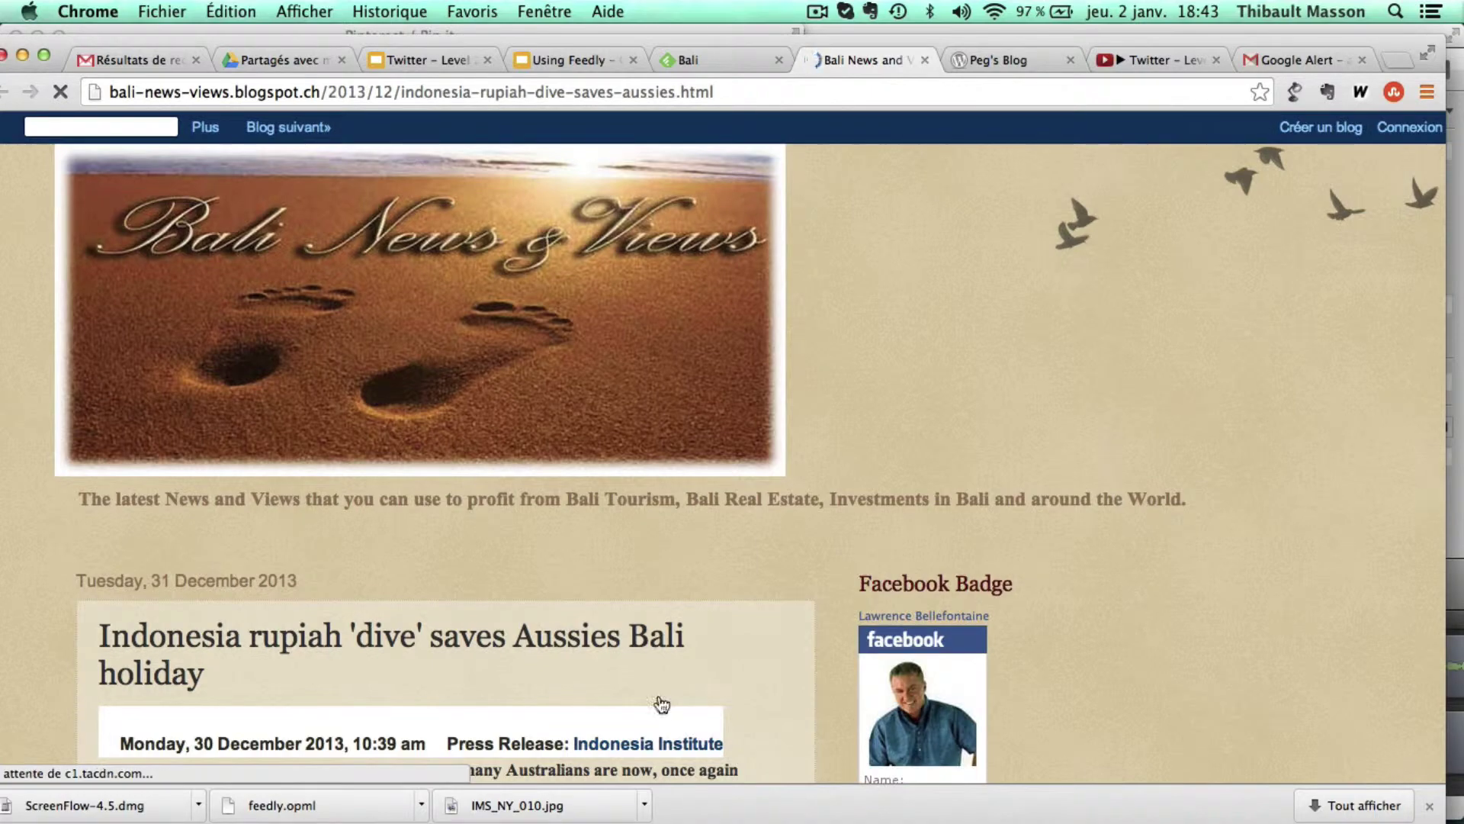
scroll(665, 699, "down", 4)
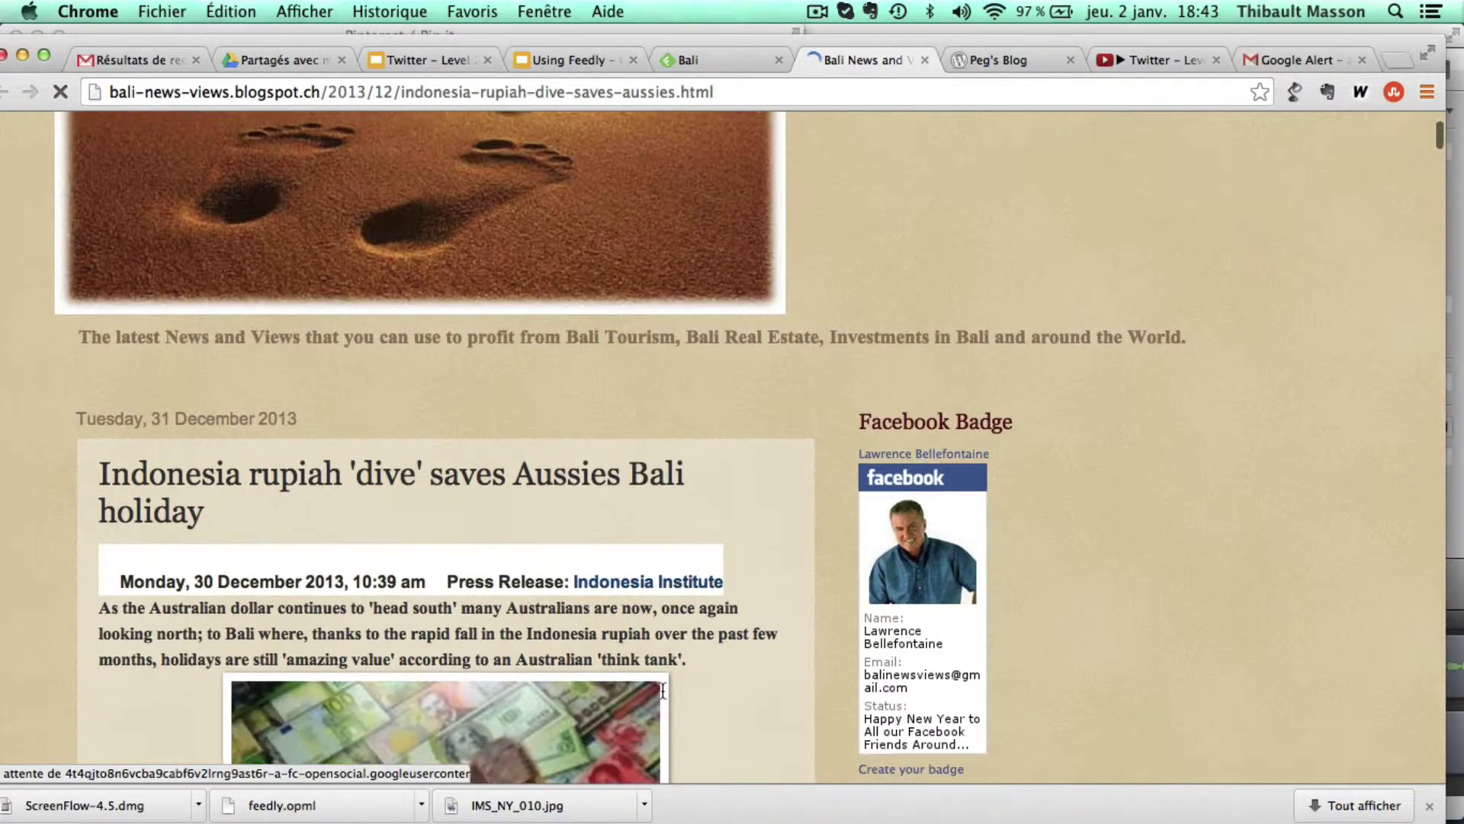
scroll(664, 690, "down", 2)
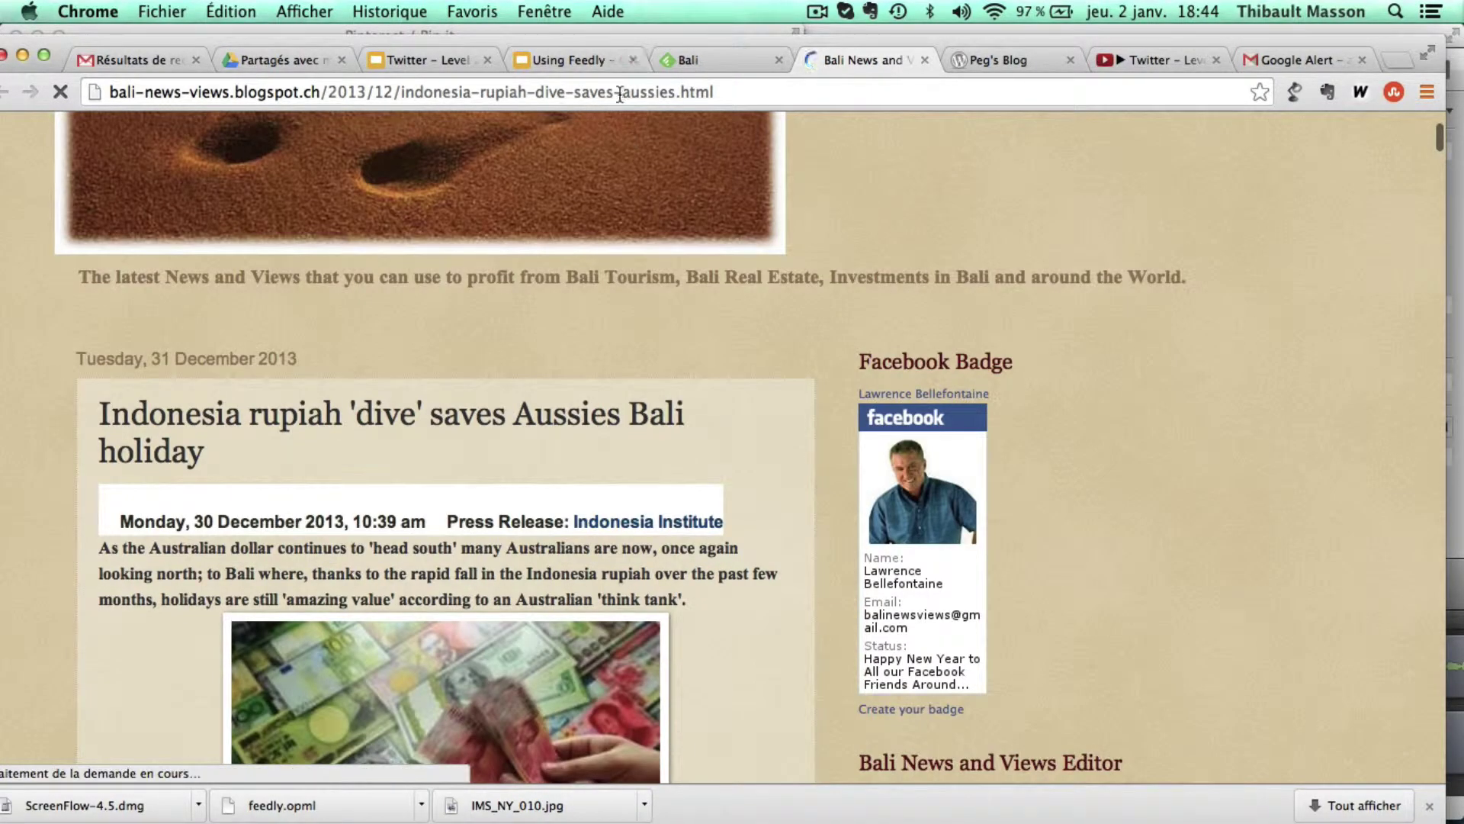
Return to the Feedly page, collapse the Bali category and expand Bali - Videos to show its sources
left_click(691, 64)
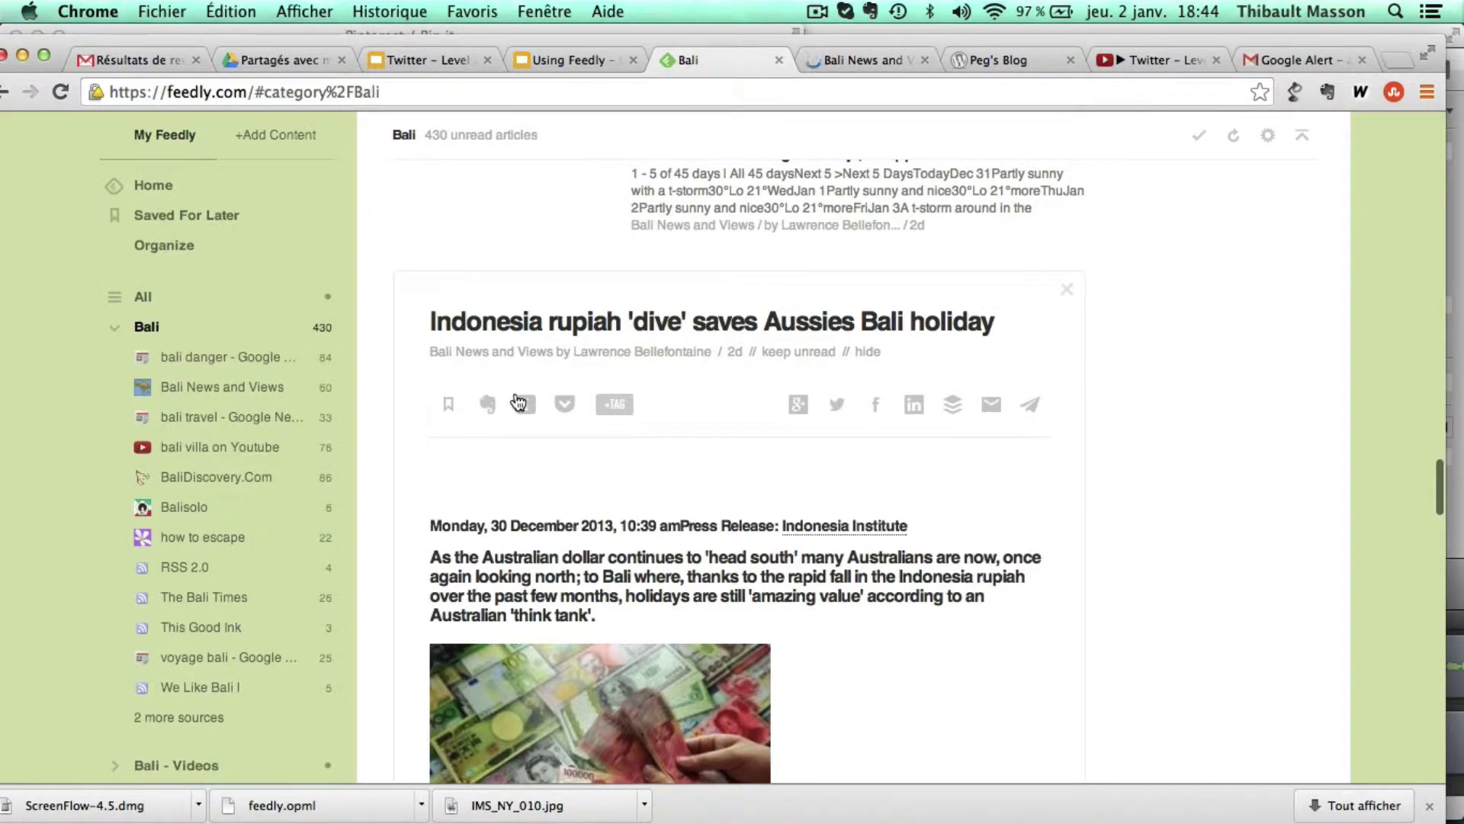
left_click(116, 333)
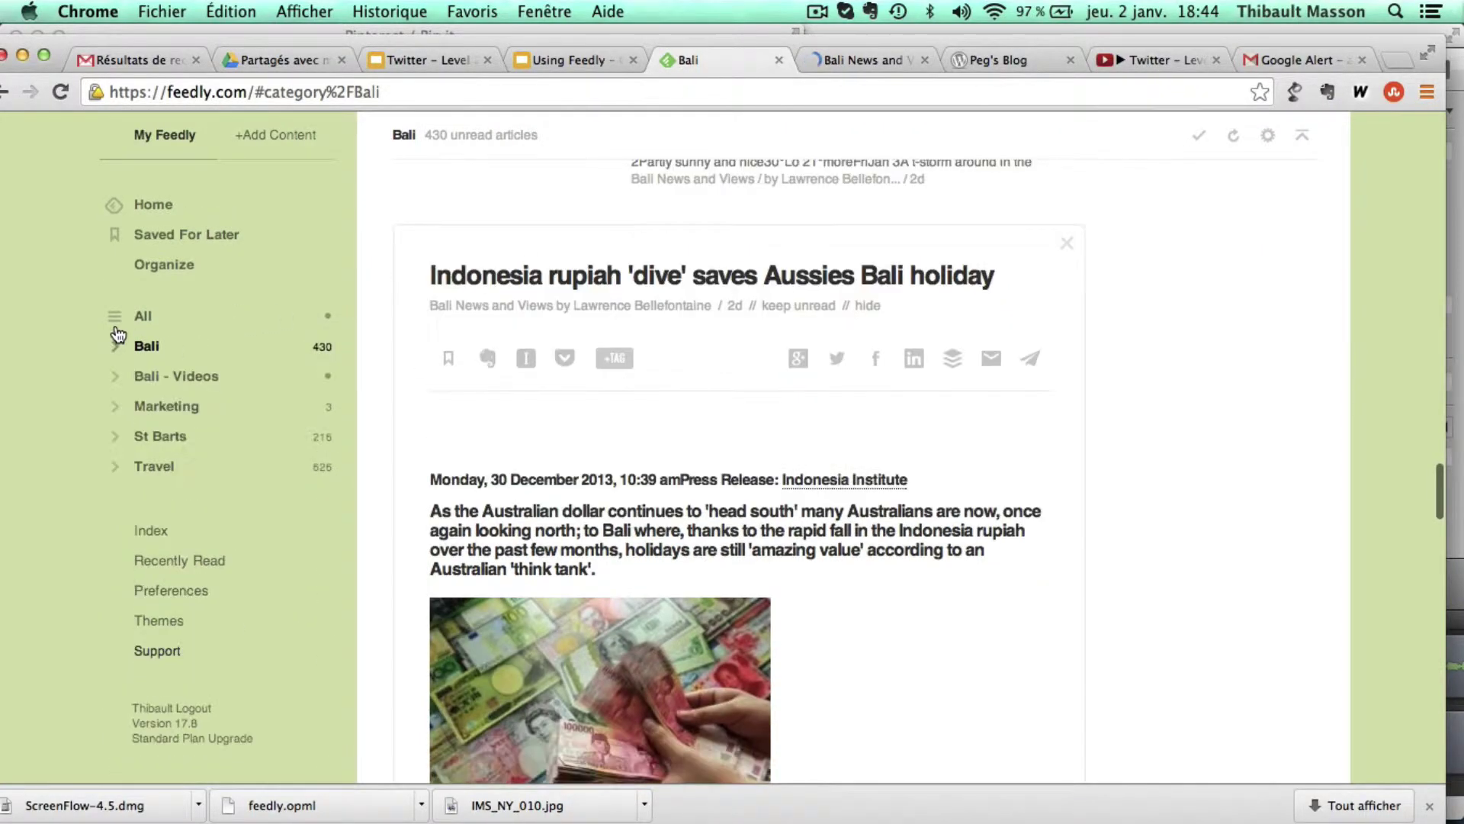
left_click(119, 377)
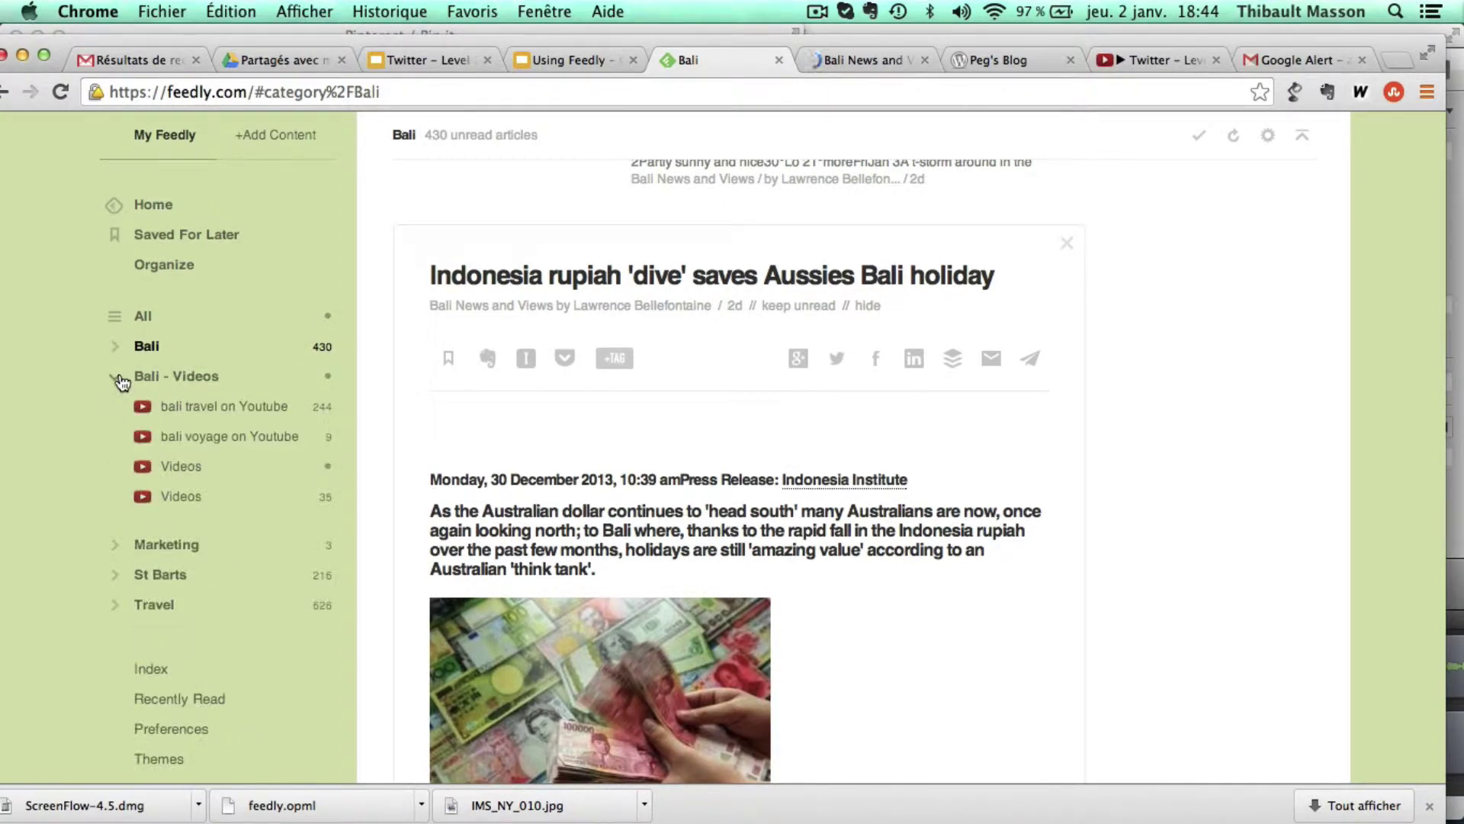
Open the bali travel on Youtube feed in Bali - Videos and browse its January videos
left_click(194, 408)
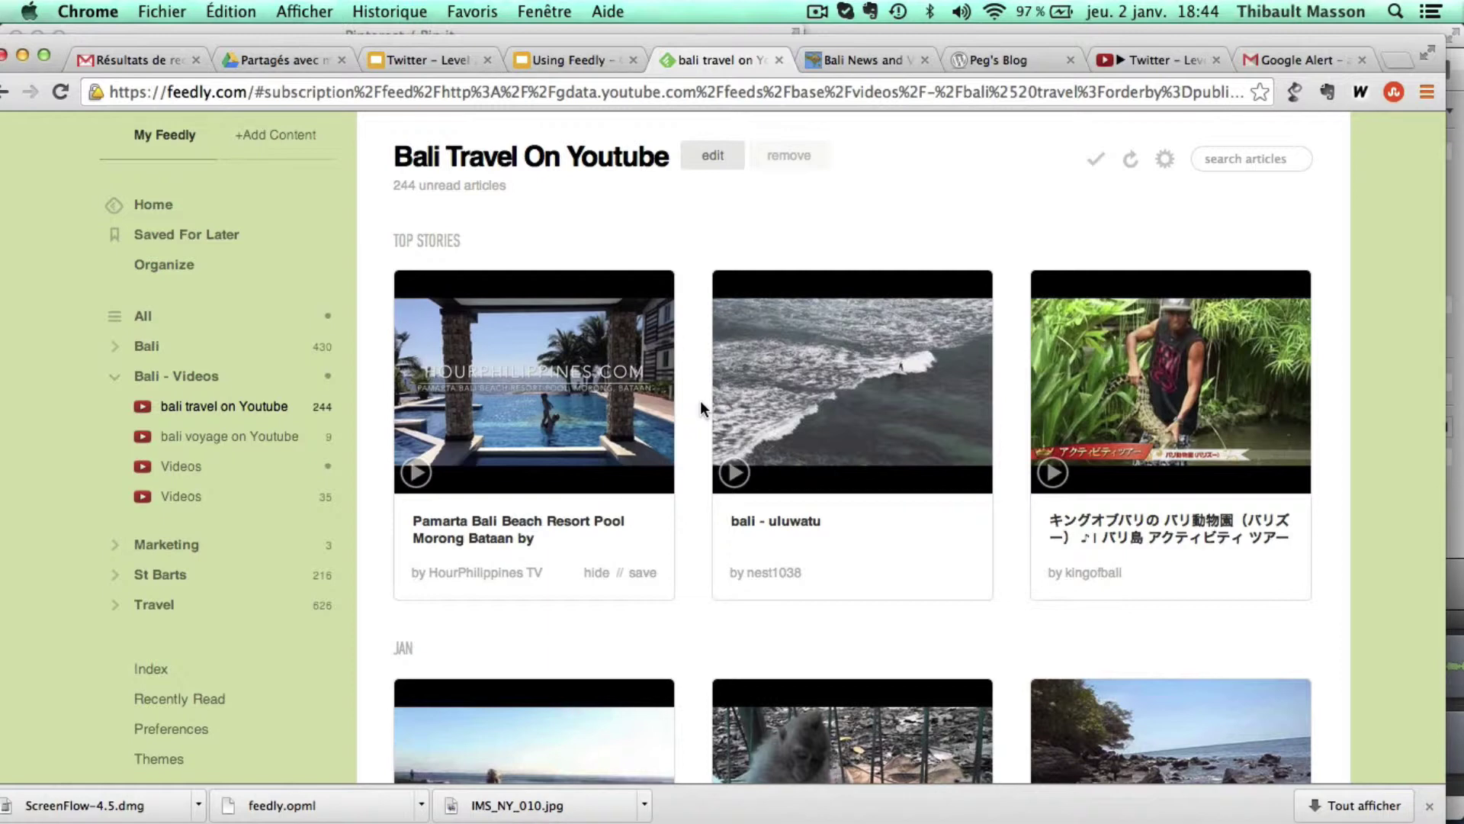
scroll(700, 400, "down", 5)
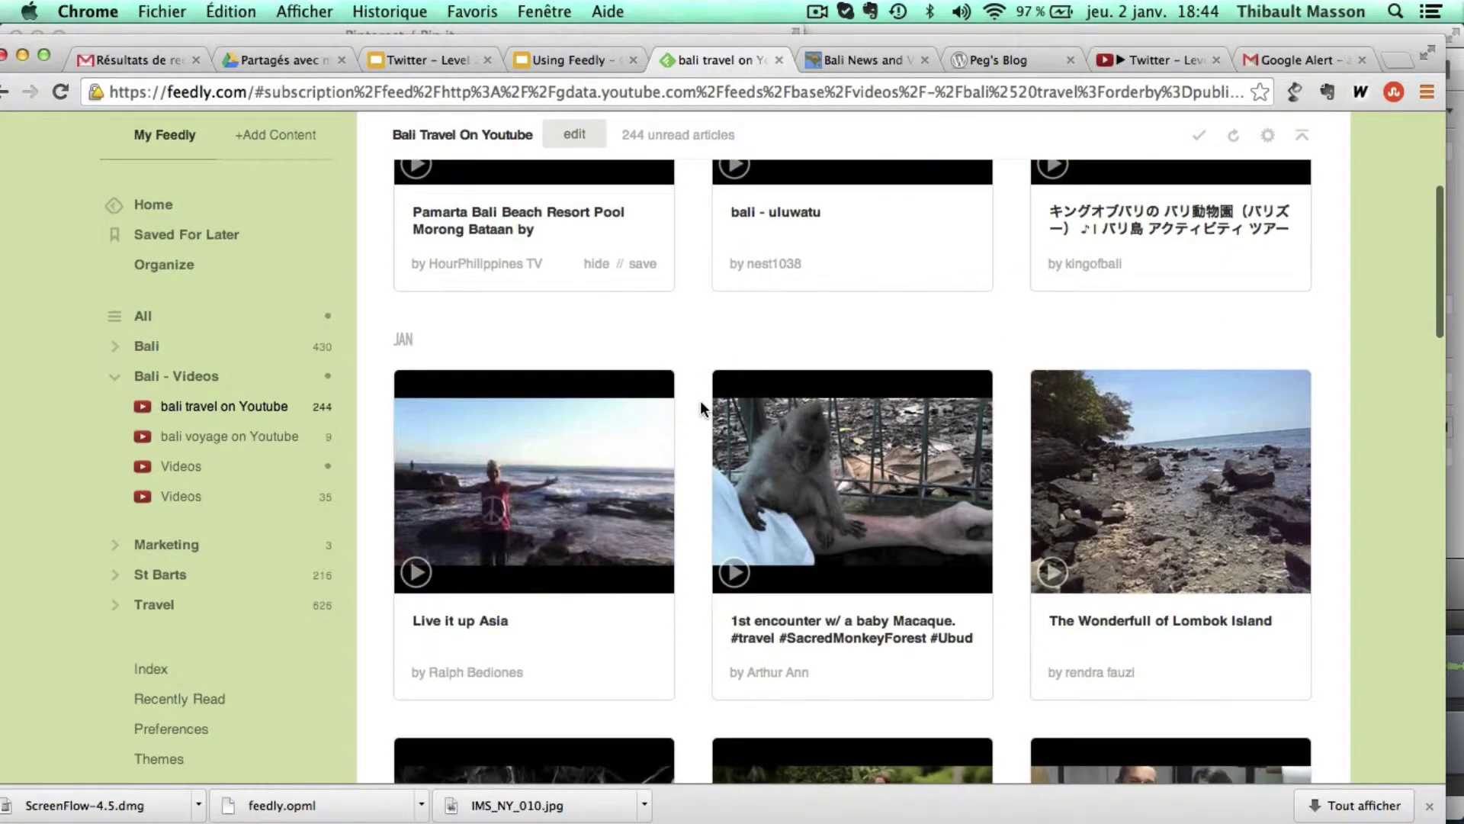
scroll(700, 400, "down", 5)
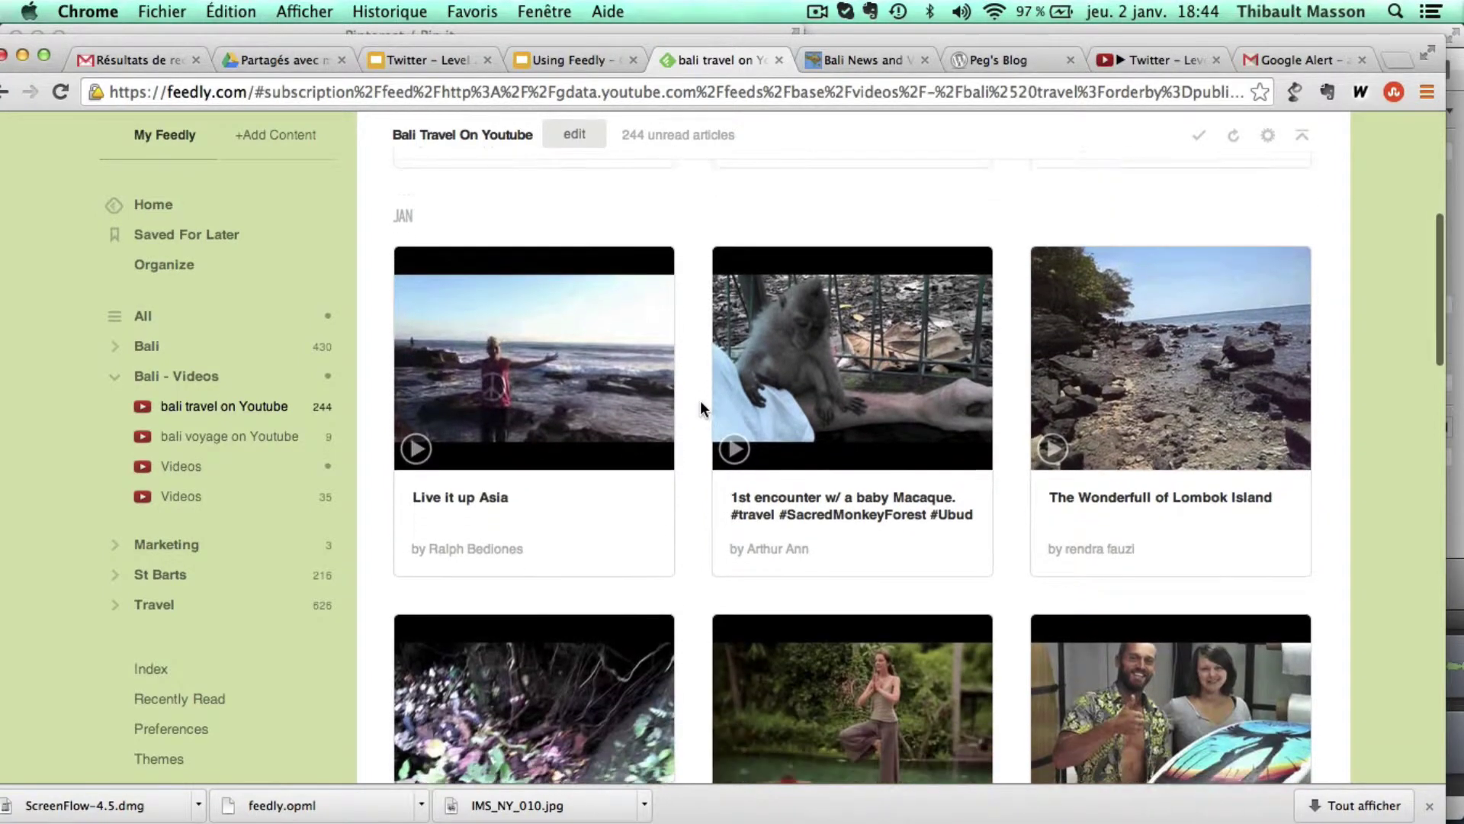
scroll(700, 400, "down", 3)
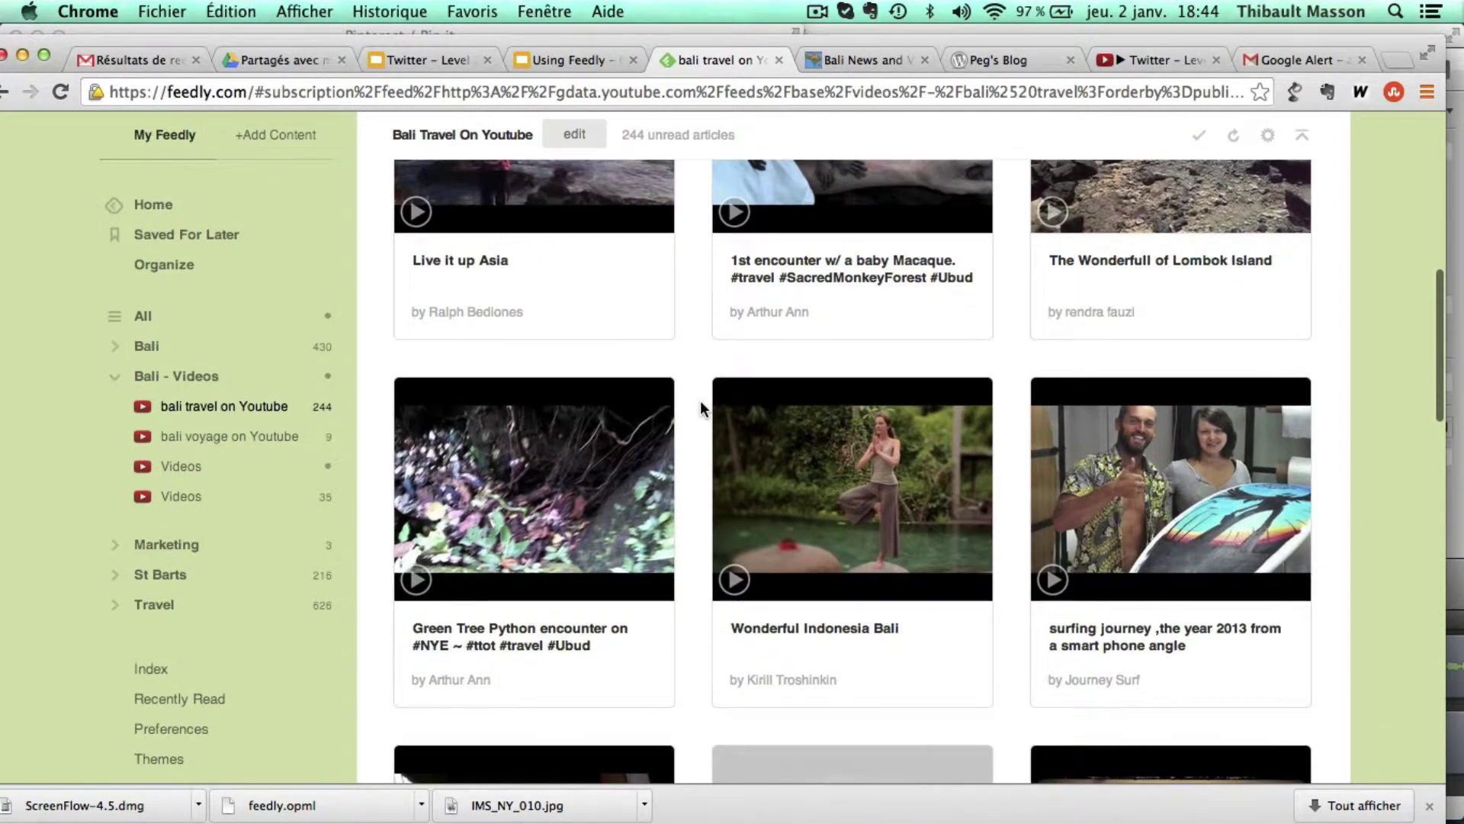
Open the bali voyage on Youtube feed and browse its videos back to the December 18, 2013 entry
left_click(211, 446)
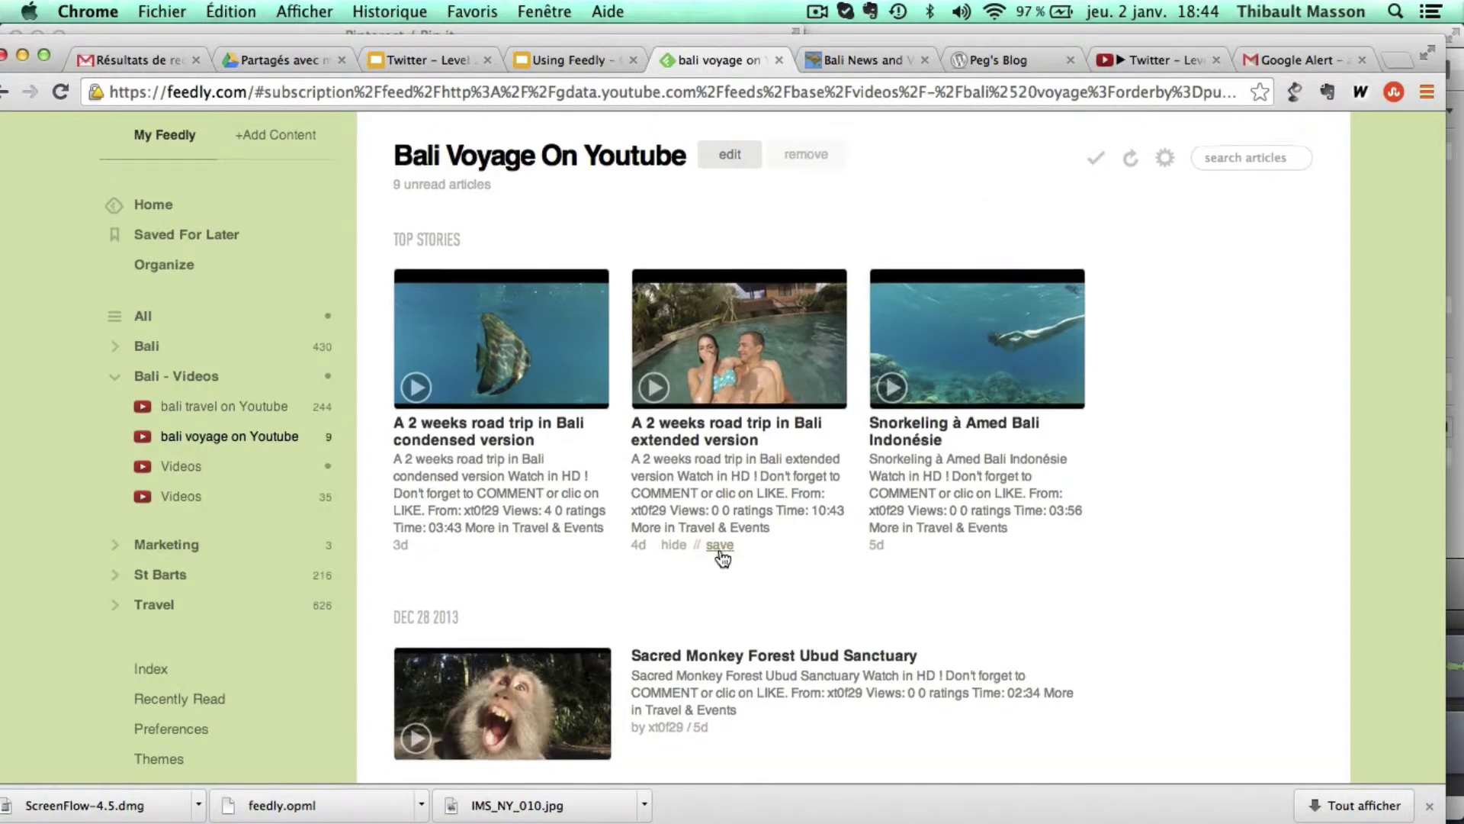
scroll(717, 555, "down", 3)
scroll(723, 557, "down", 5)
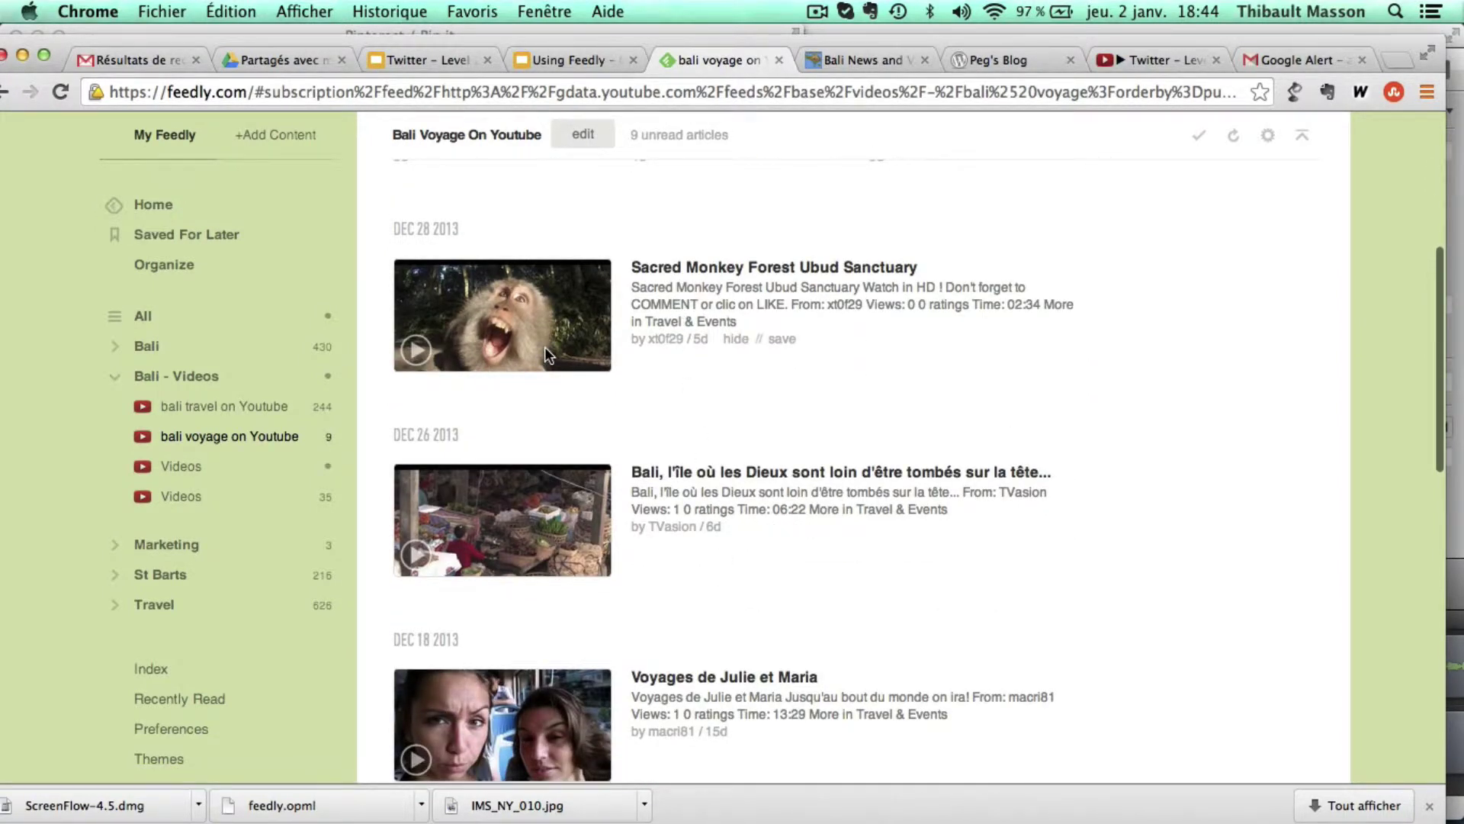
scroll(545, 347, "down", 1)
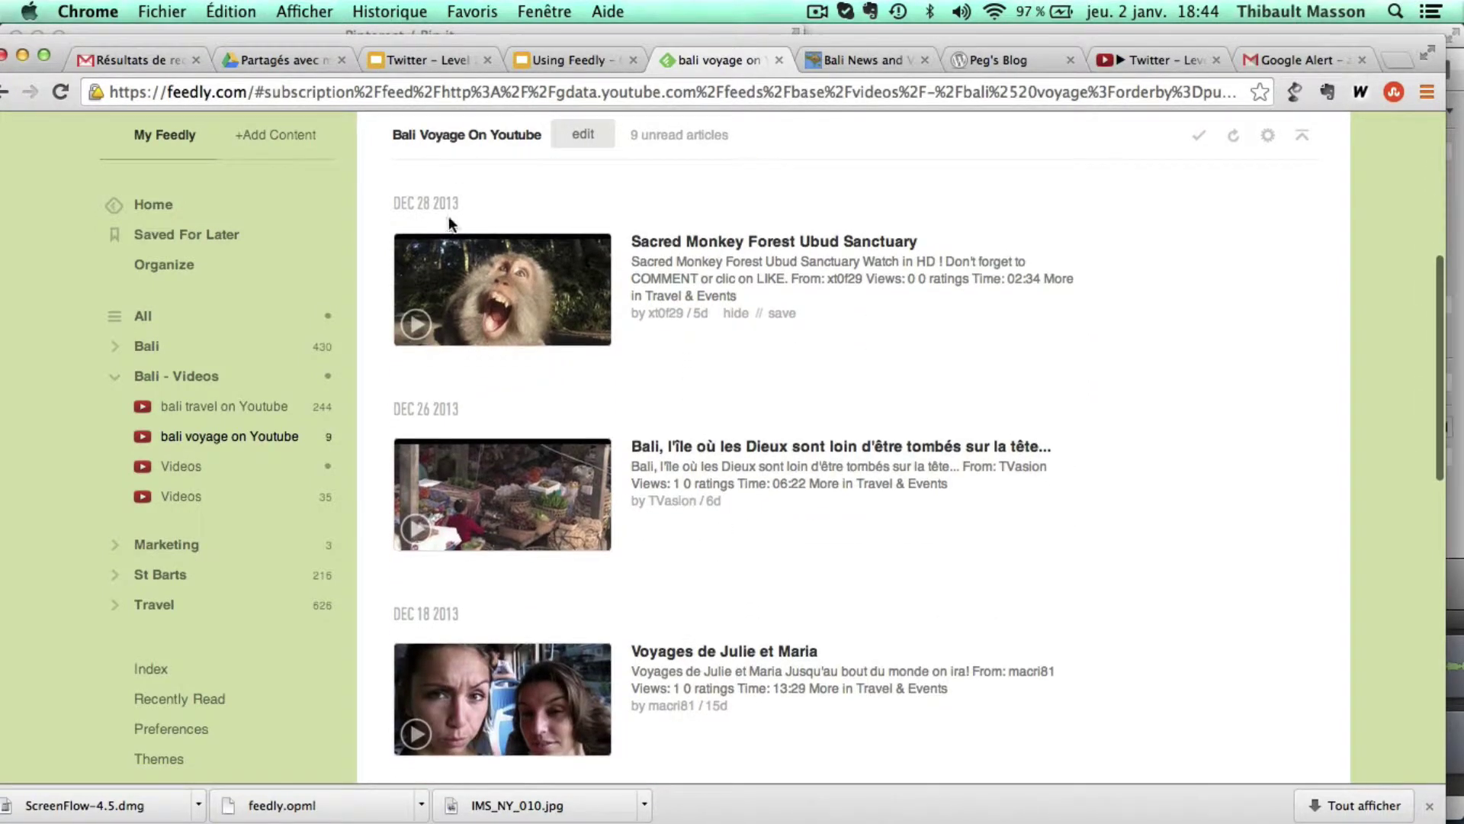
scroll(501, 317, "up", 8)
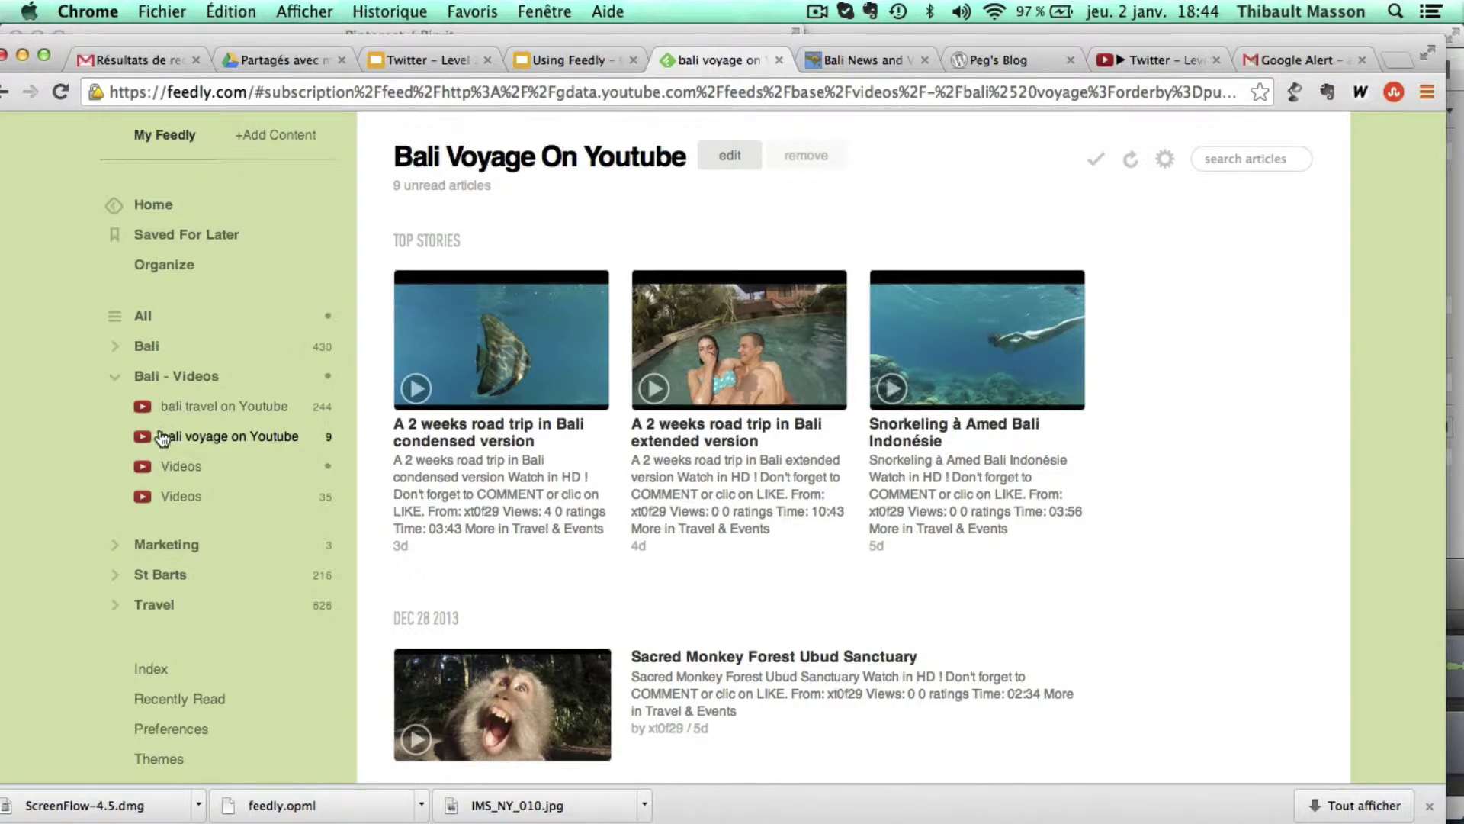
Open the combined St Barts category and browse its top stories and the articles from today and yesterday
left_click(177, 570)
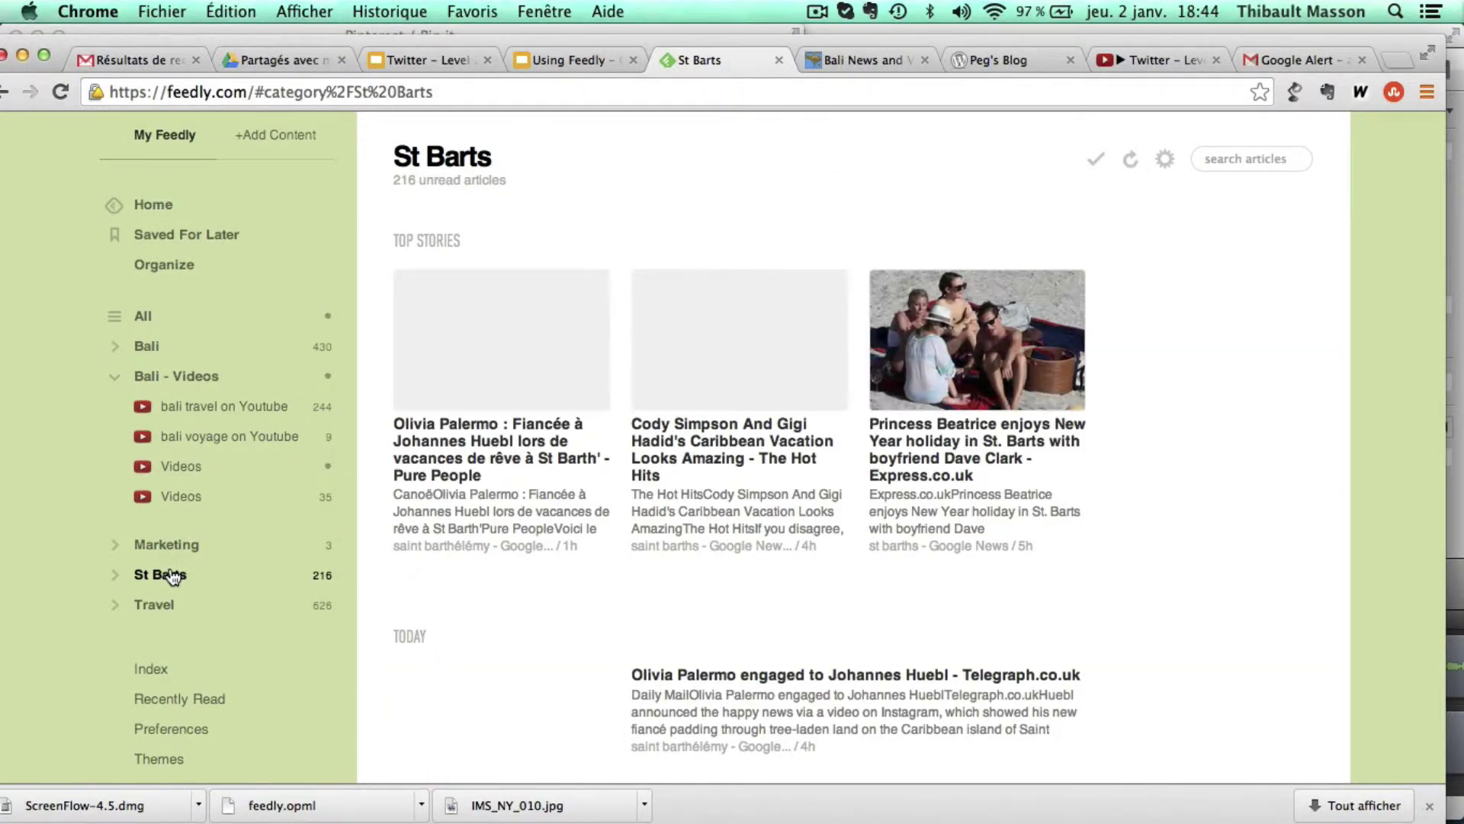
scroll(621, 482, "down", 2)
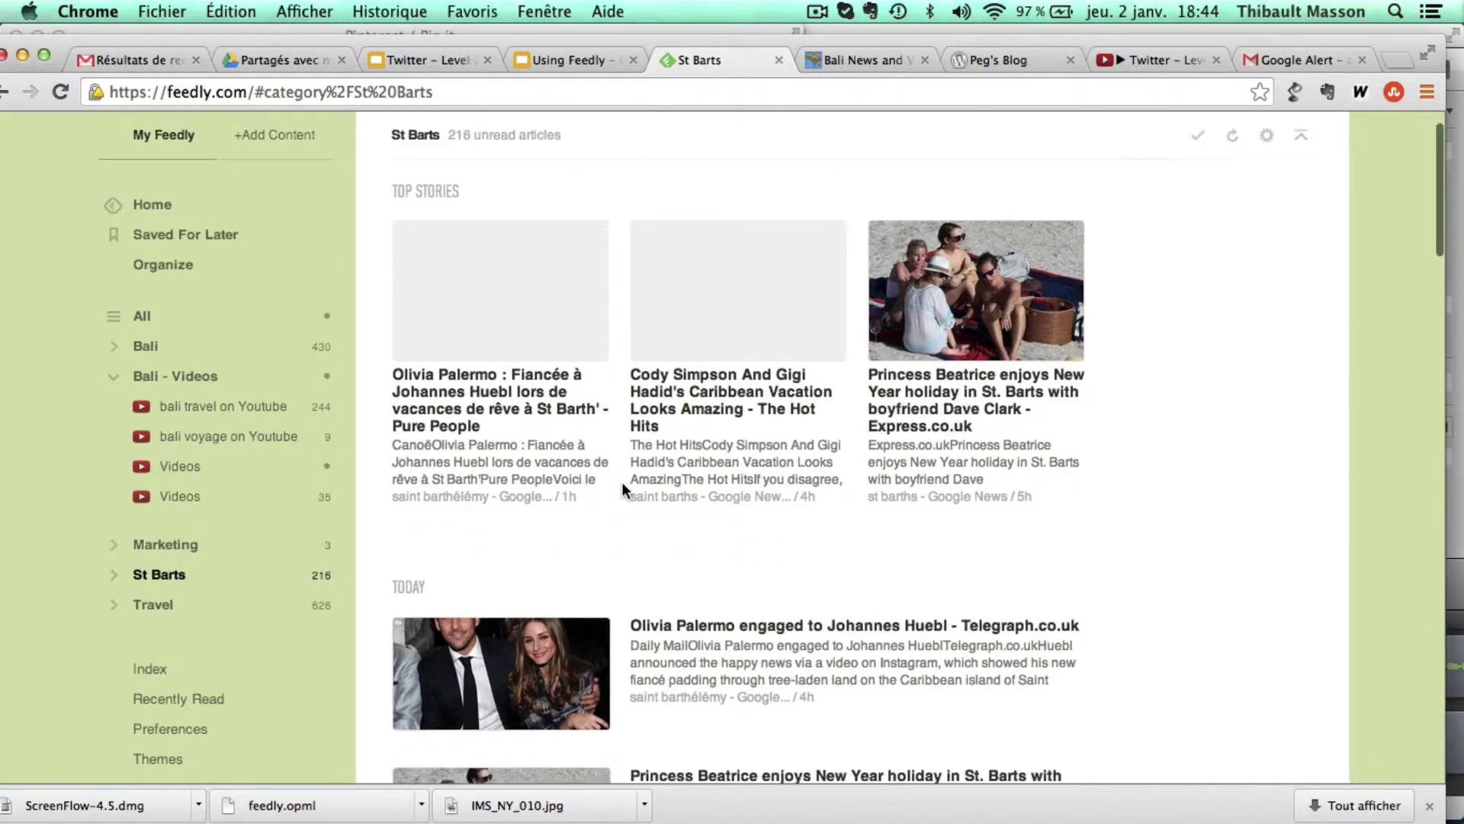
scroll(620, 482, "down", 1)
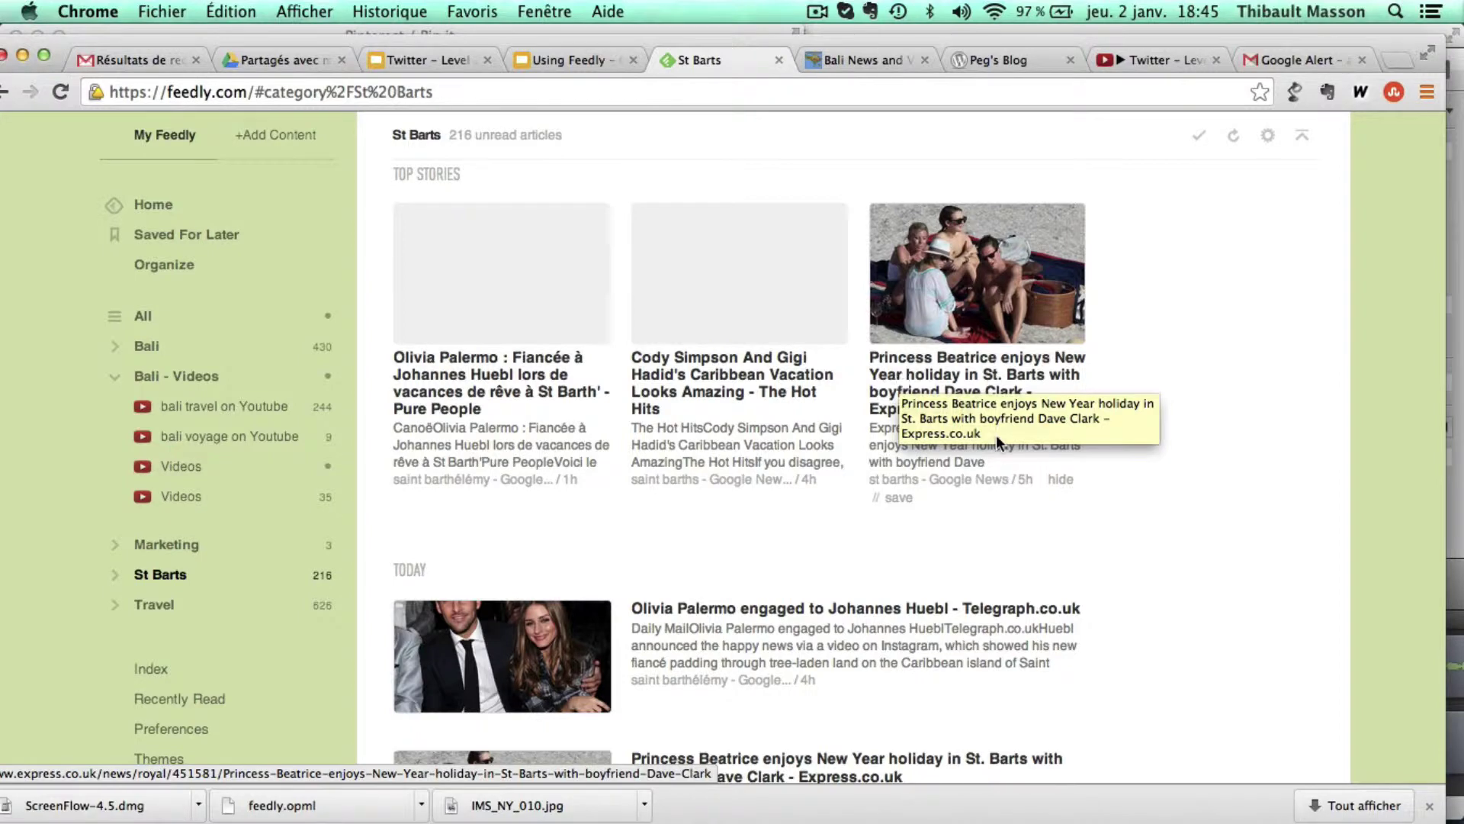
scroll(997, 437, "down", 5)
scroll(996, 442, "down", 10)
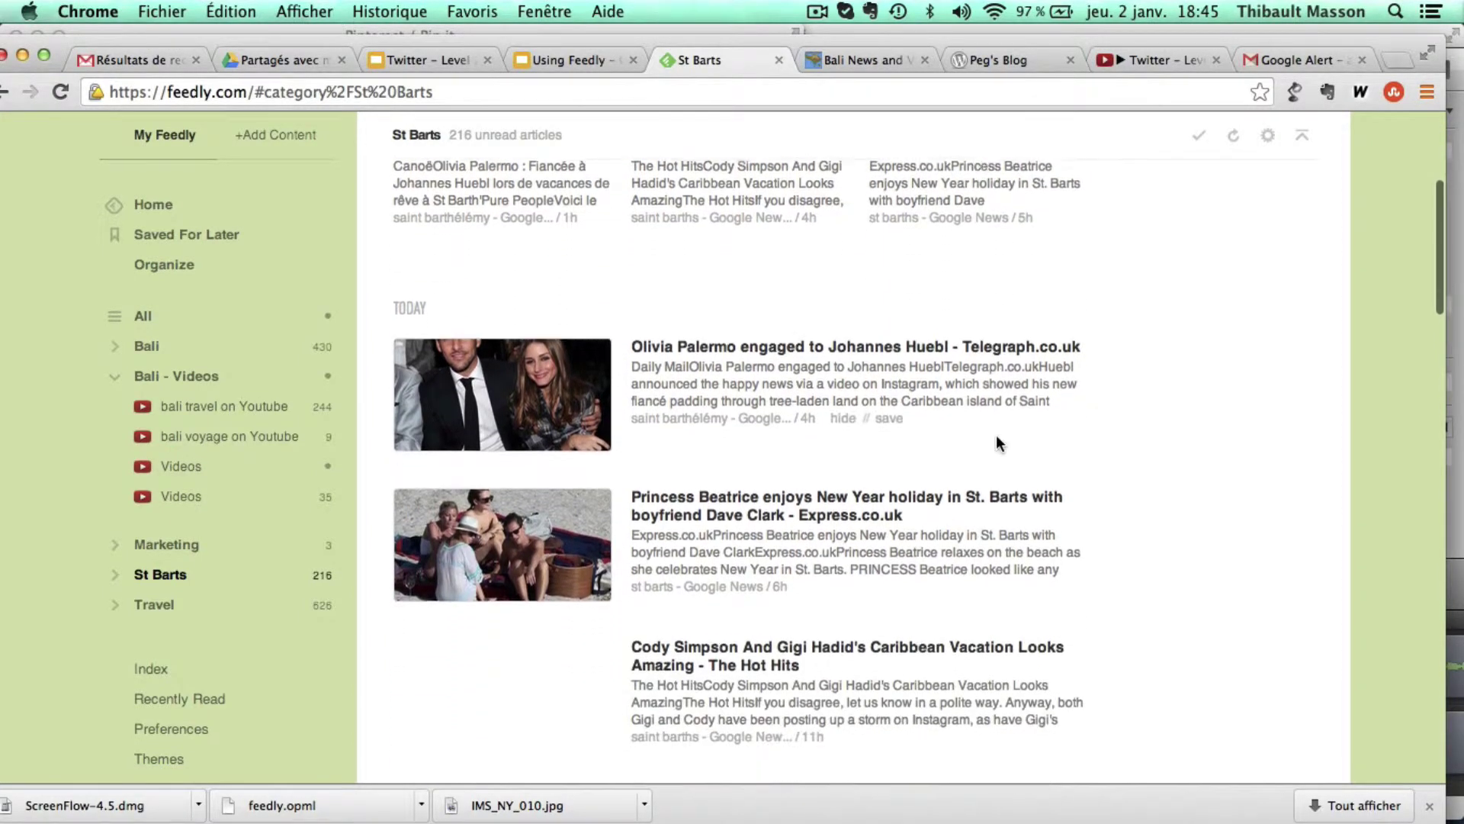
scroll(999, 441, "down", 3)
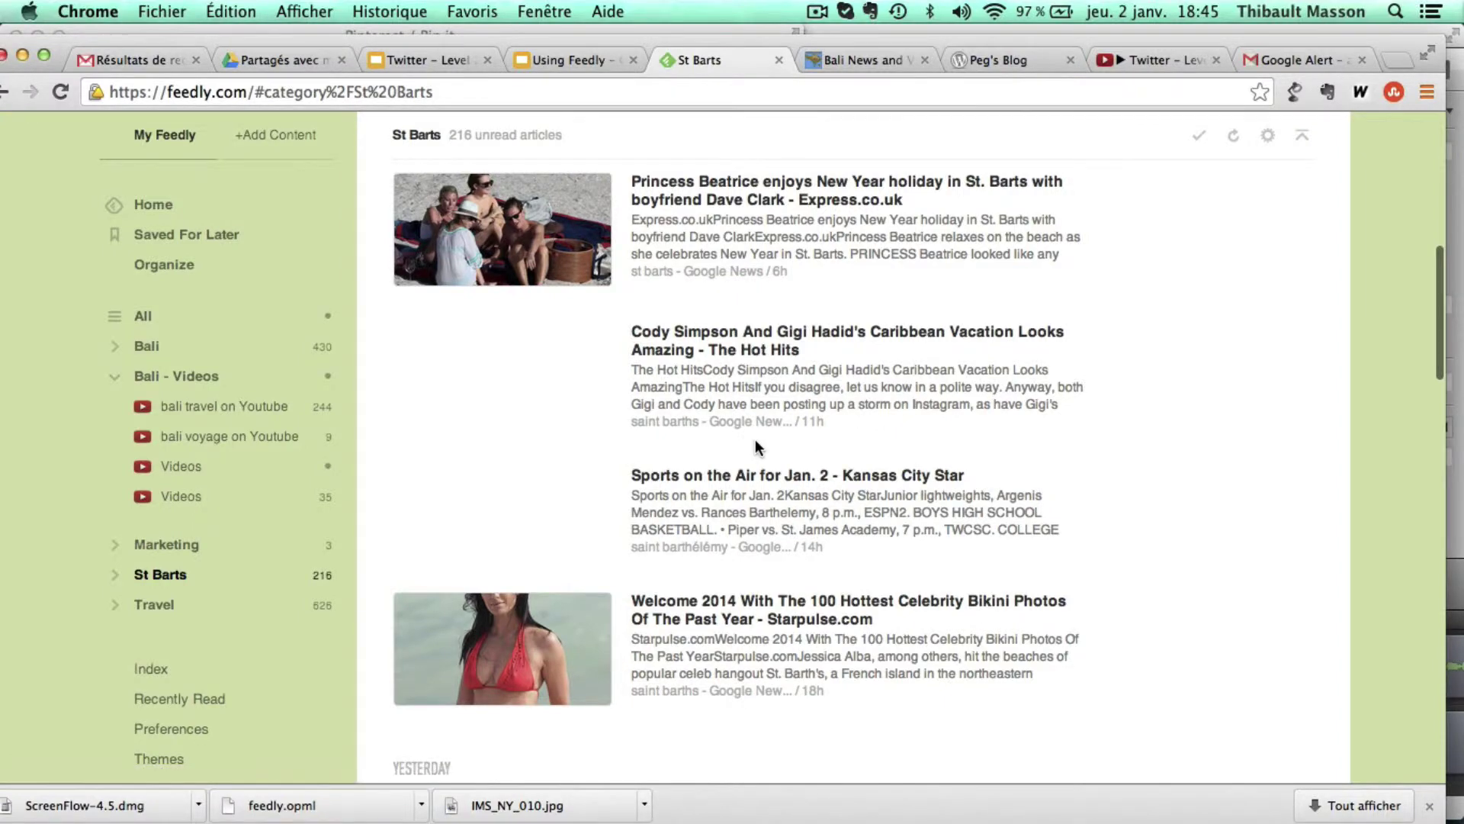
scroll(755, 438, "down", 3)
scroll(593, 587, "down", 12)
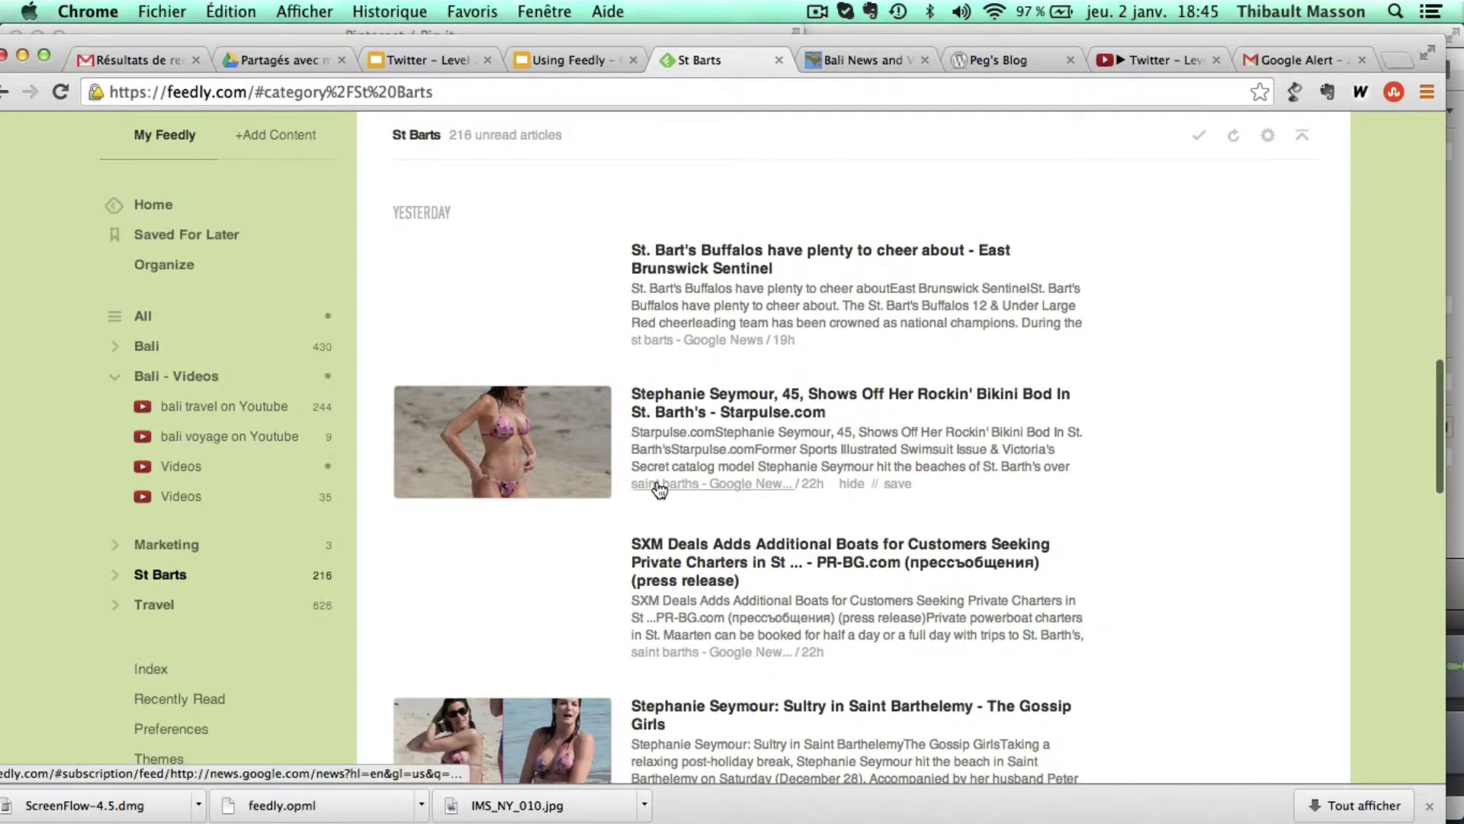
scroll(729, 683, "down", 6)
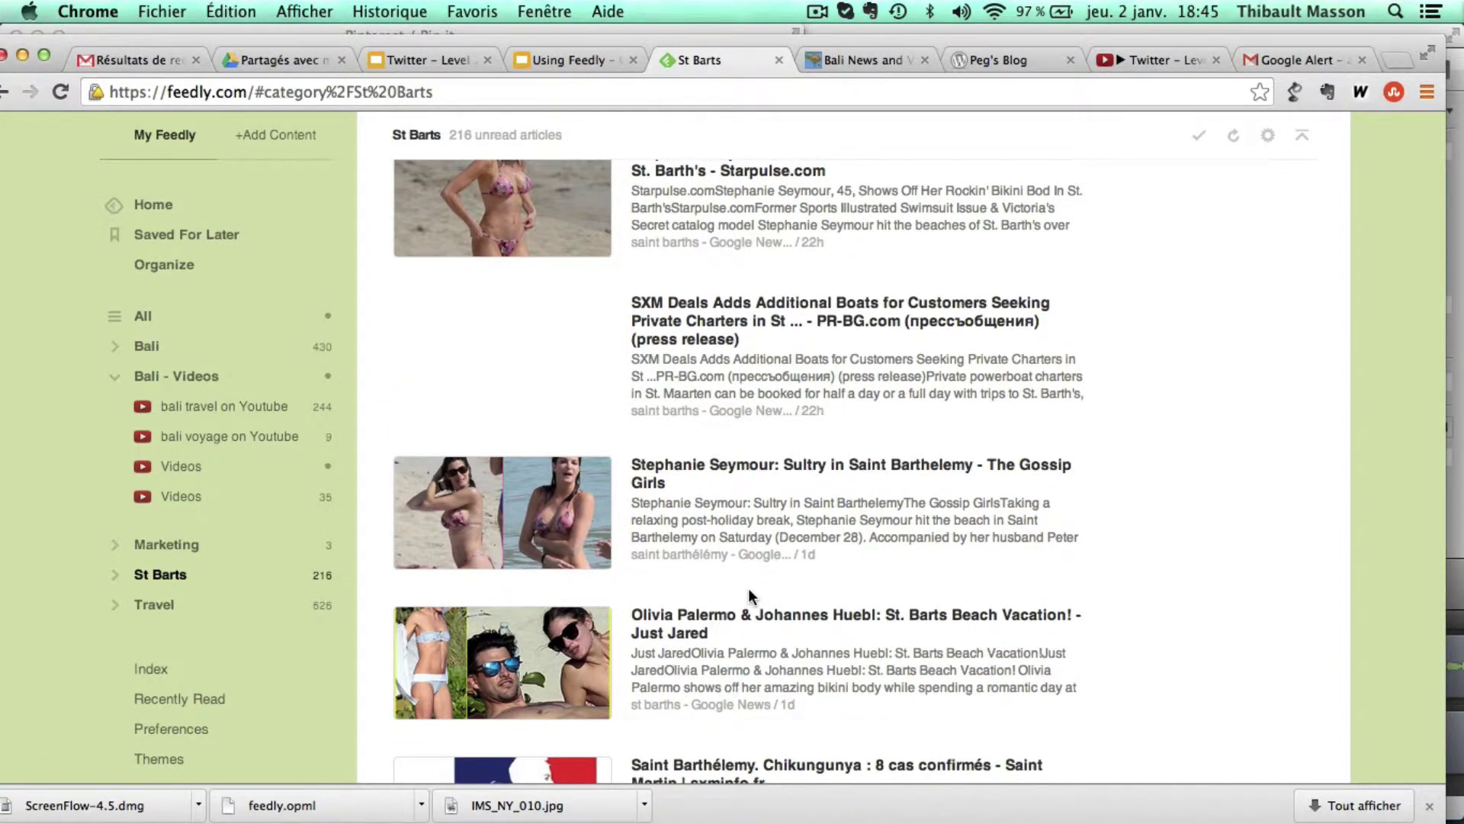
scroll(749, 591, "up", 8)
scroll(751, 597, "up", 15)
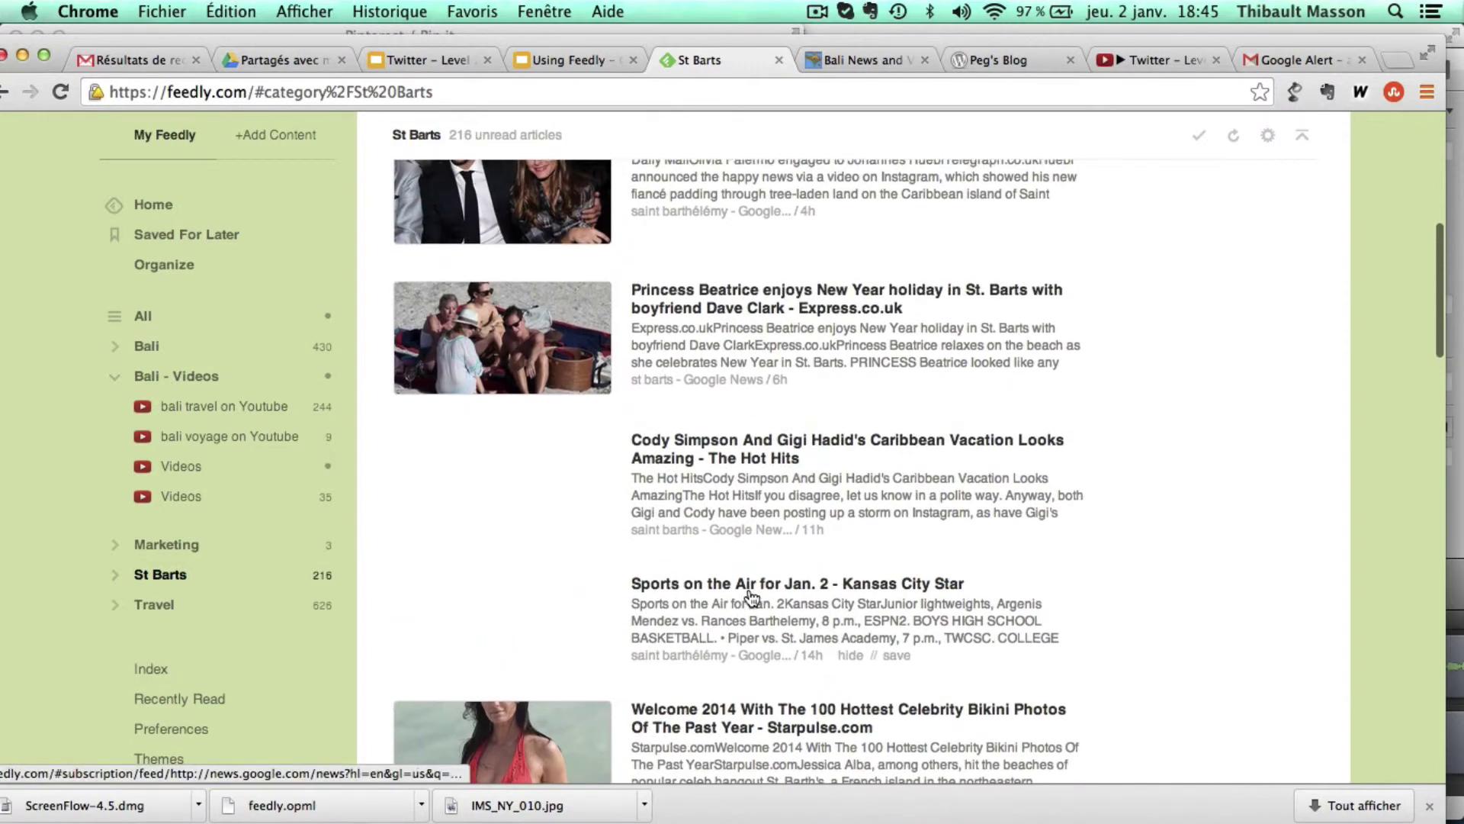
scroll(750, 597, "up", 10)
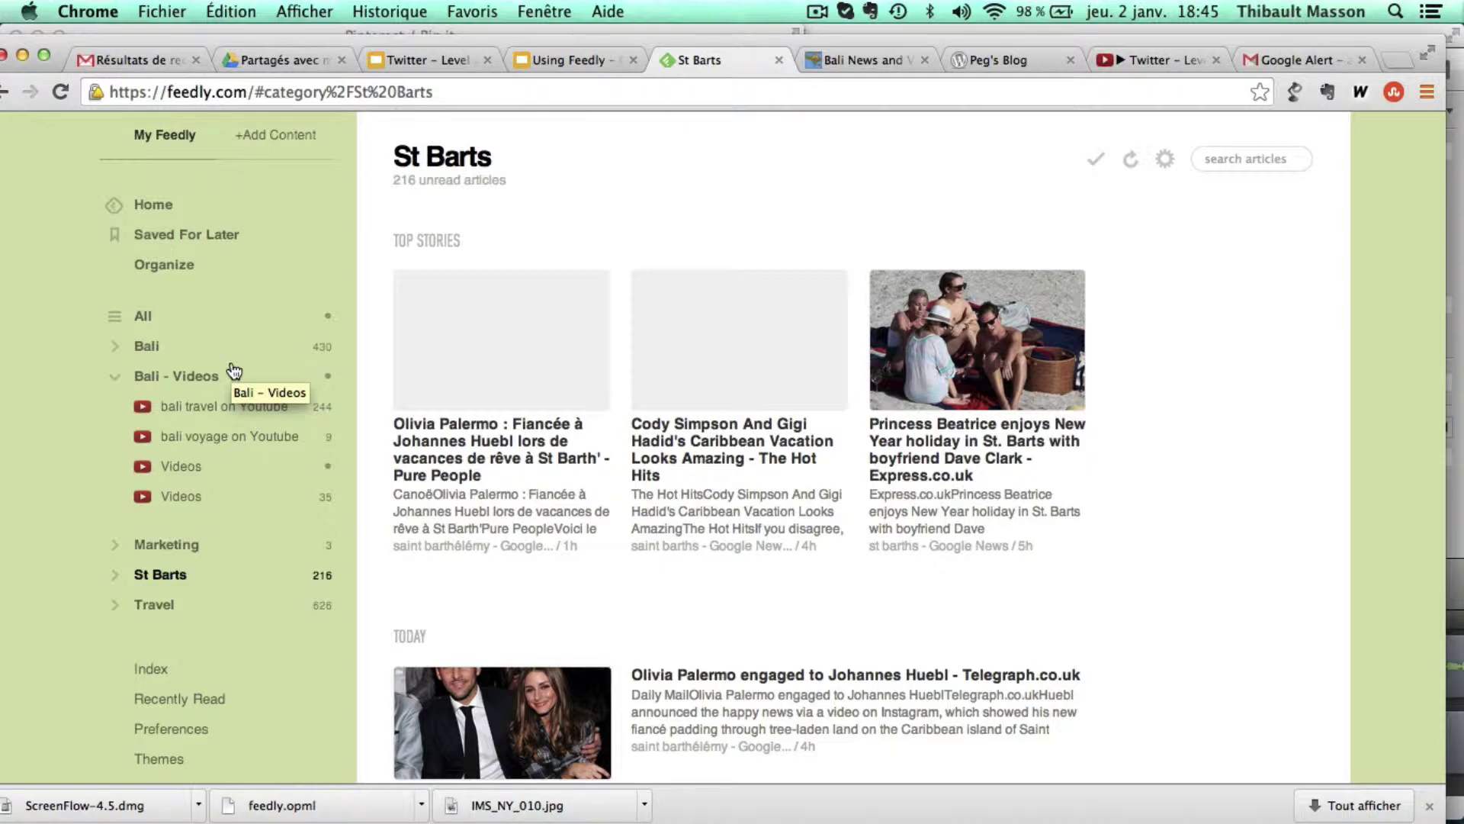
Log out of the current Feedly account
scroll(234, 371, "down", 3)
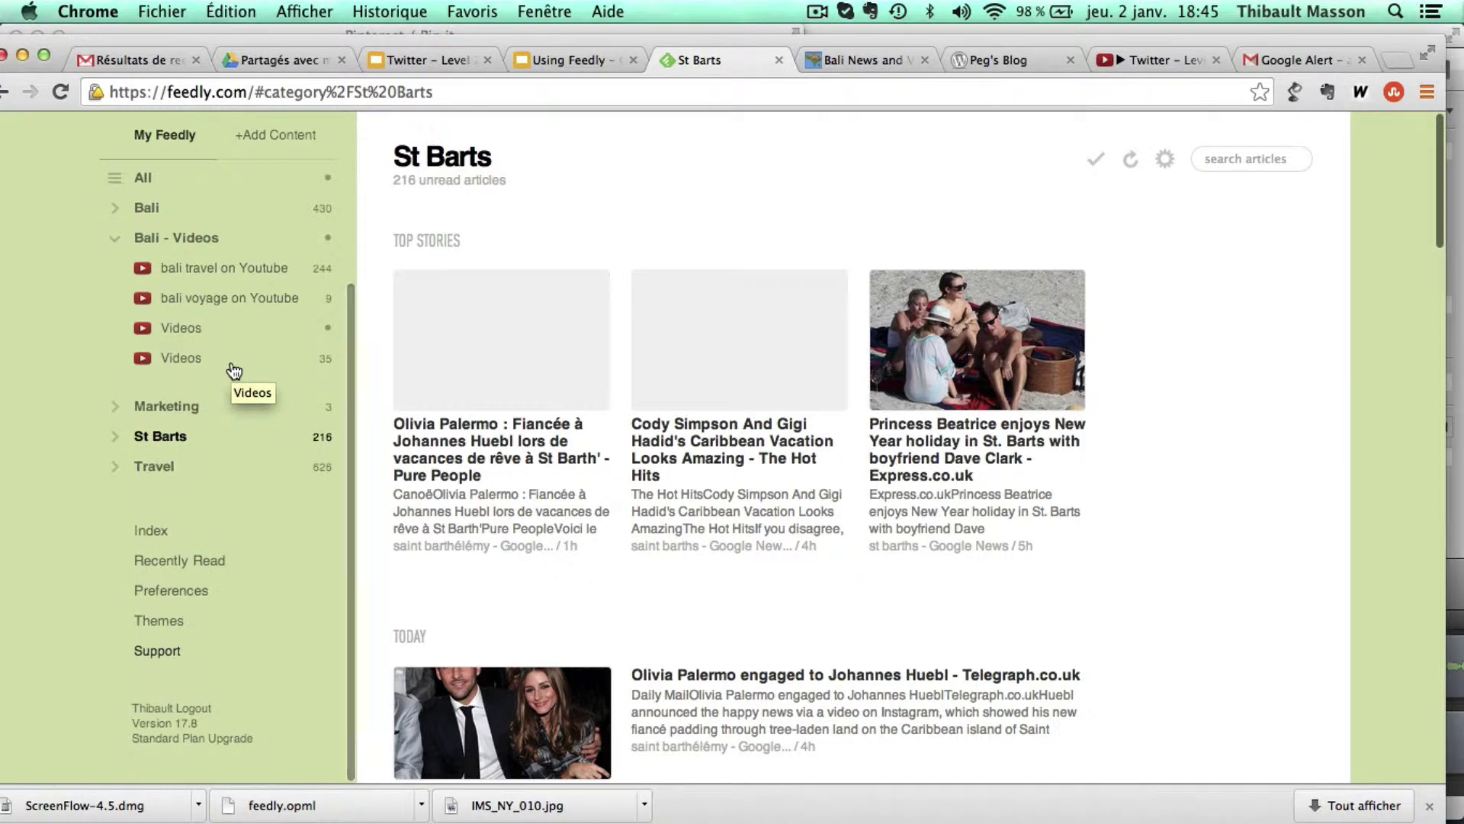
scroll(235, 372, "up", 3)
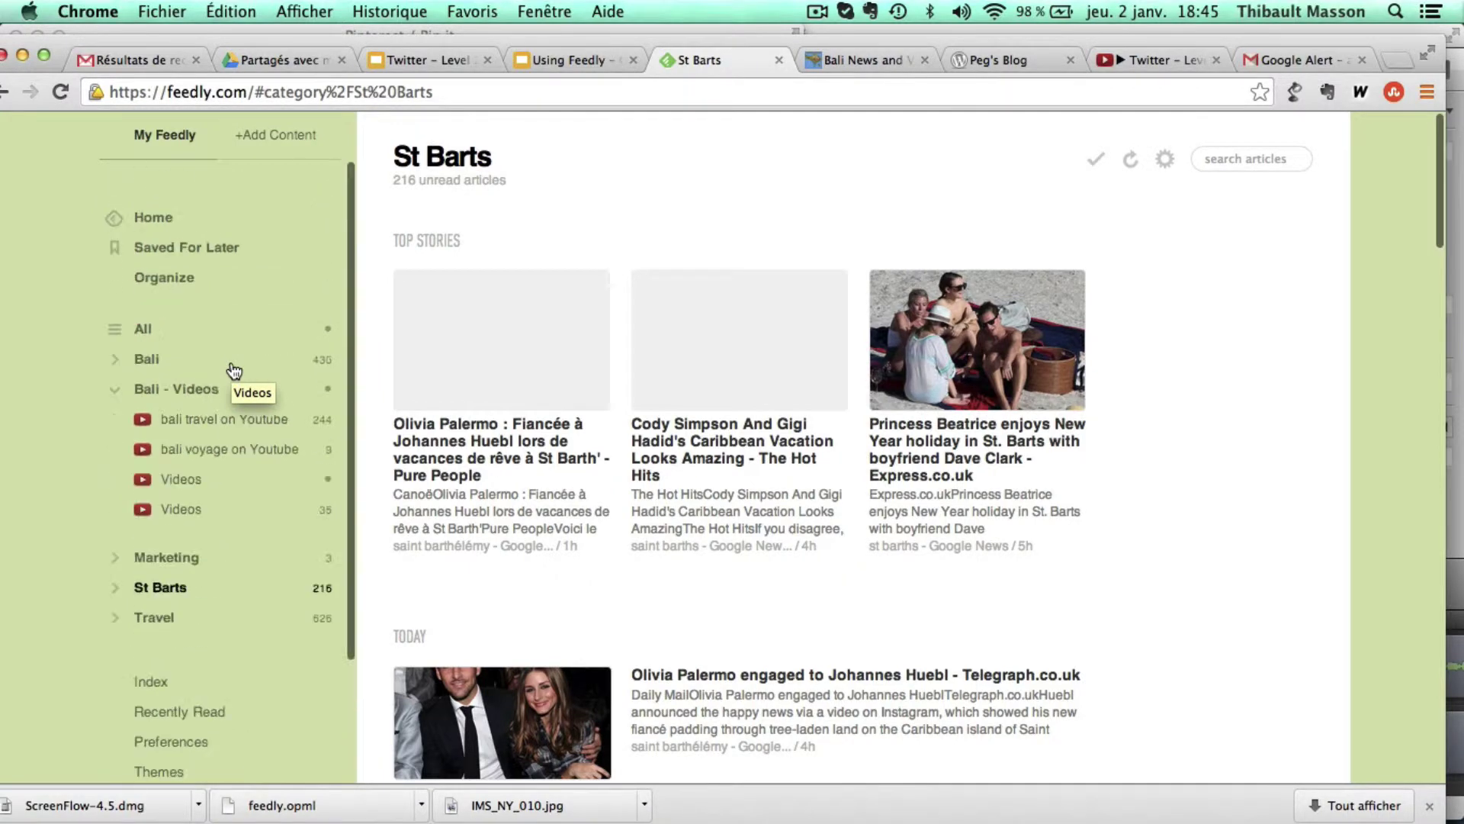
left_click(234, 371)
scroll(229, 370, "down", 3)
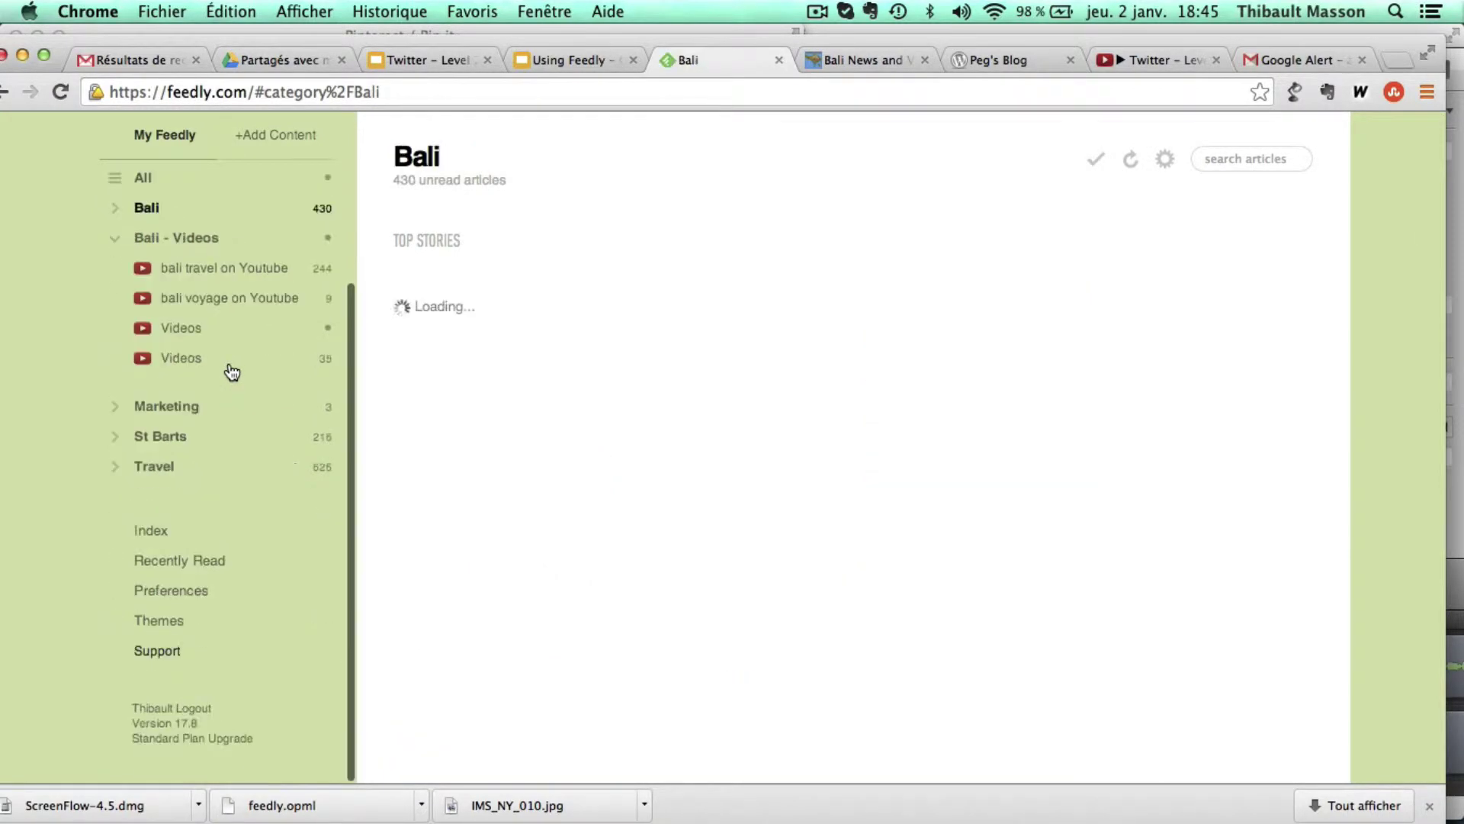
left_click(183, 711)
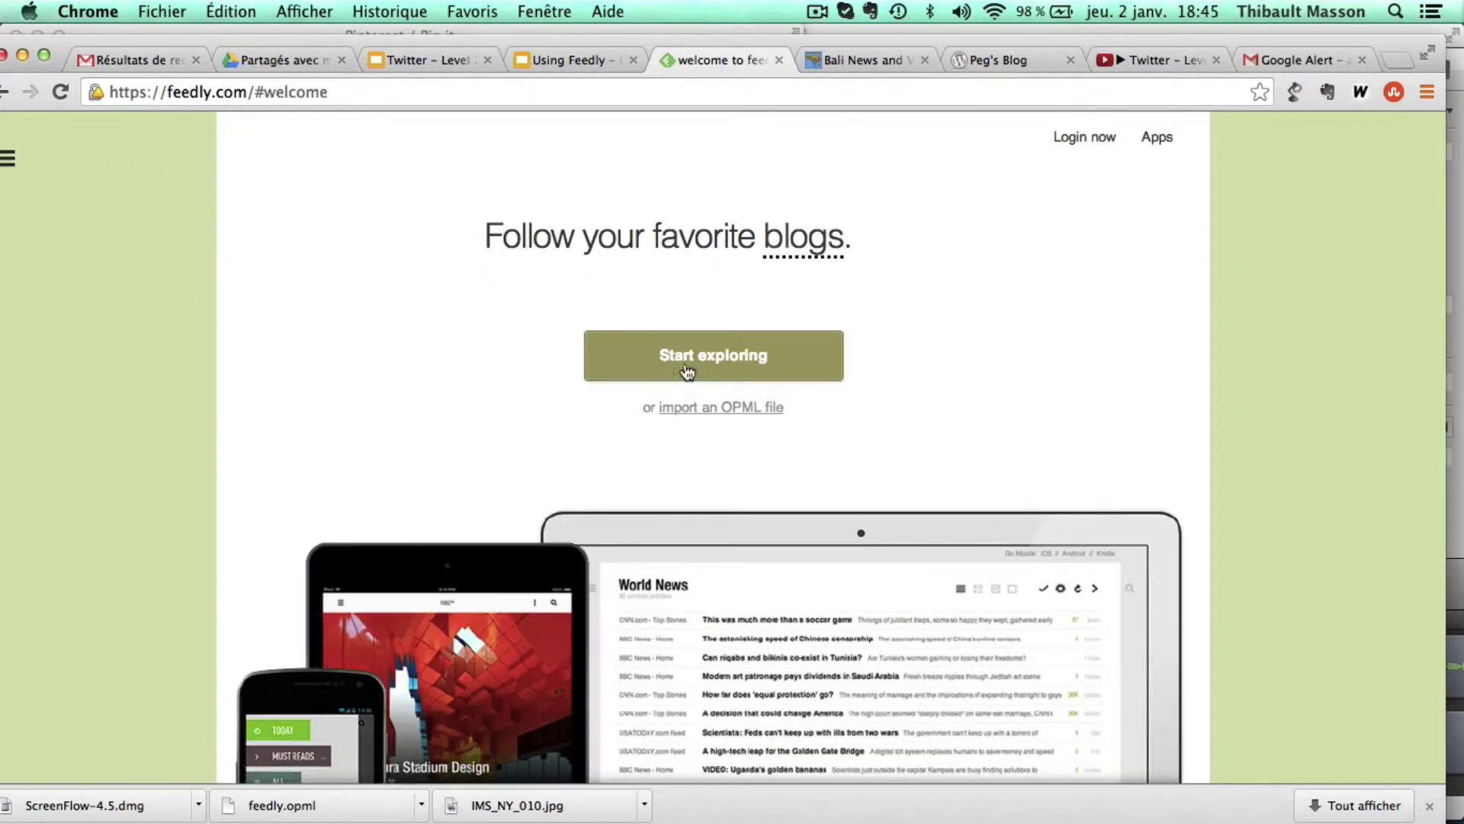
Start an OPML import from the welcome page and sign up with the second listed Google account
scroll(903, 285, "down", 1)
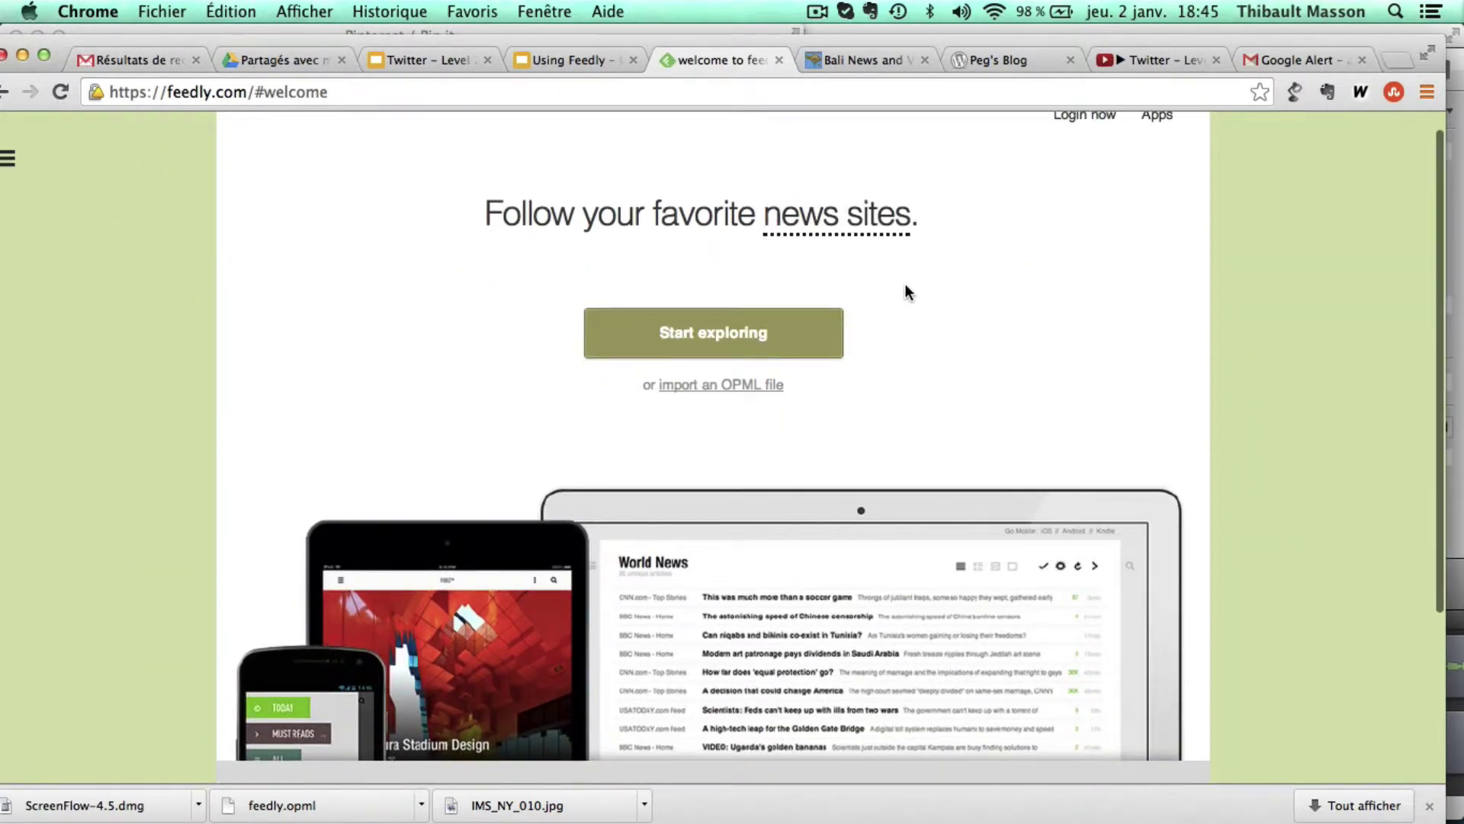
scroll(904, 292, "up", 1)
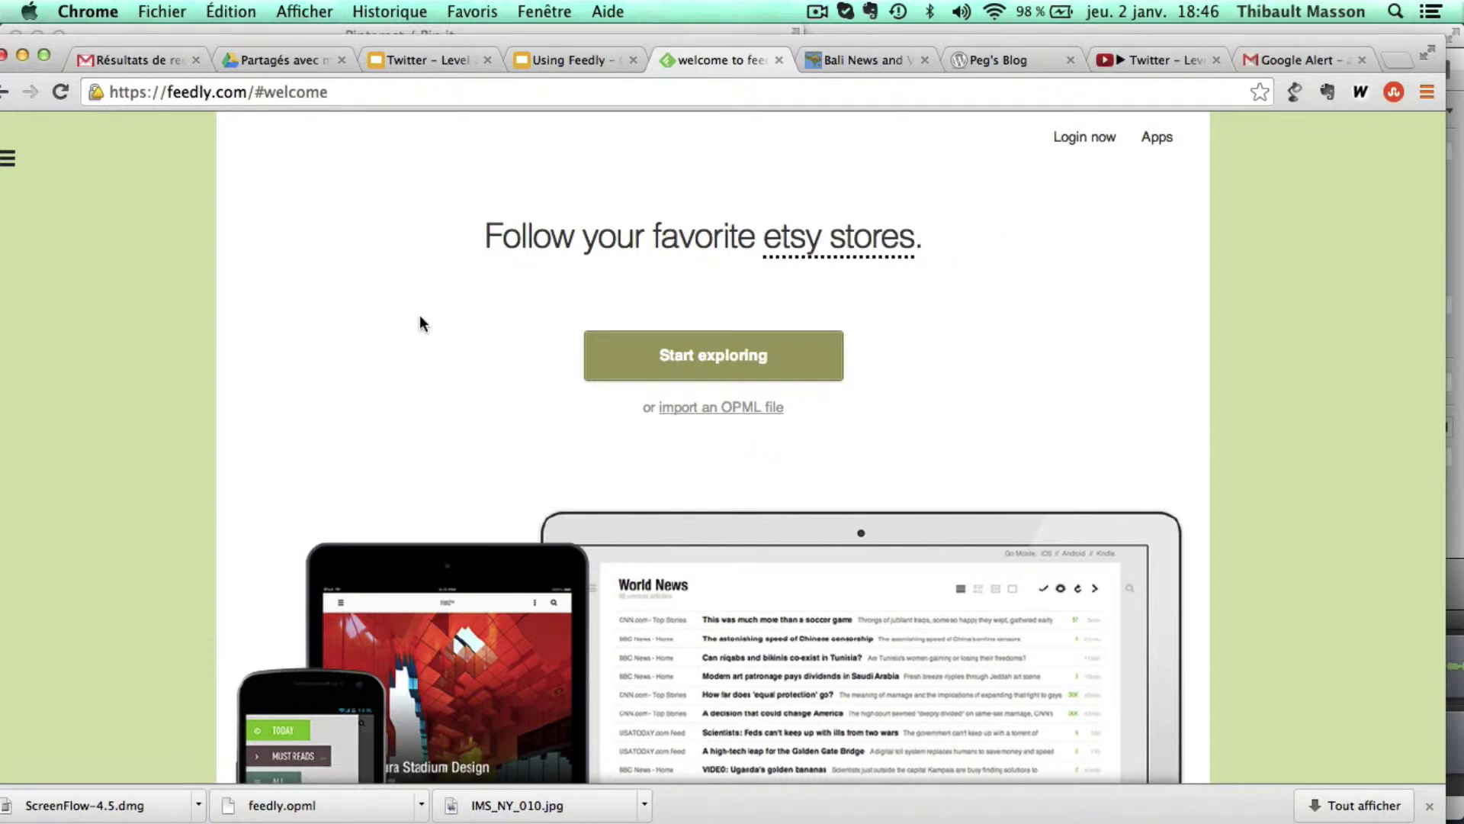
left_click(742, 410)
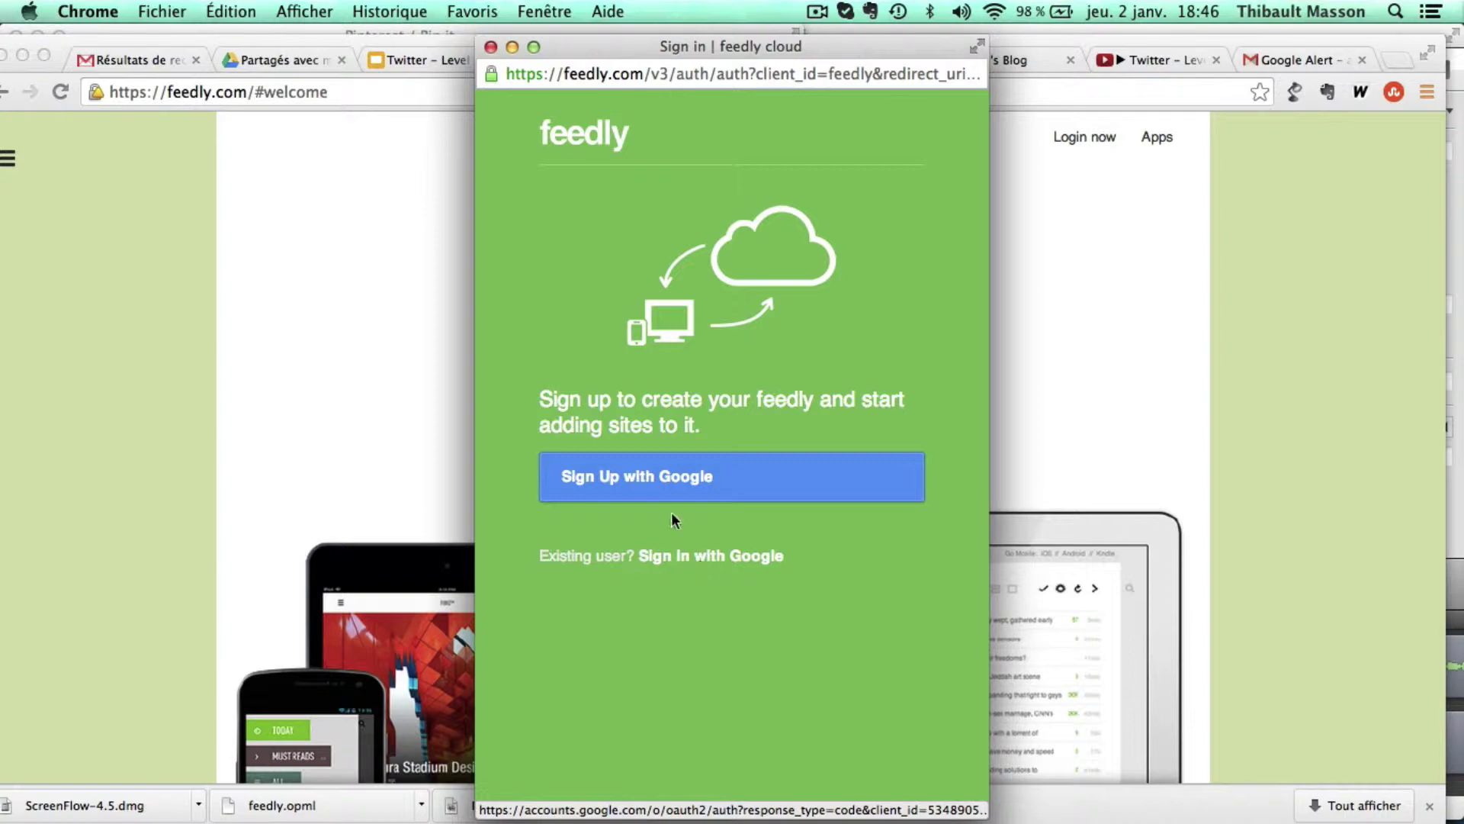
left_click(684, 484)
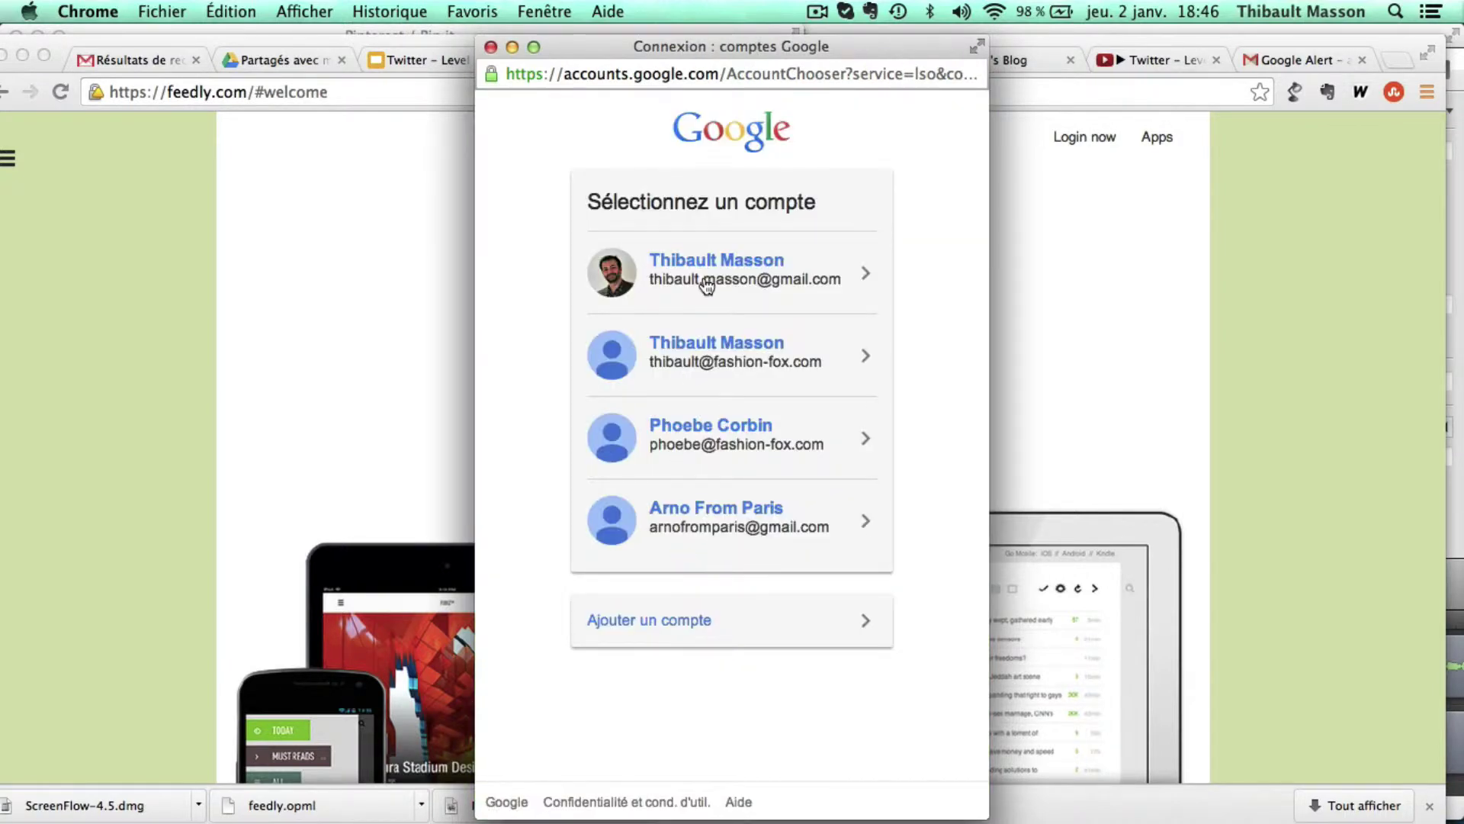
left_click(687, 361)
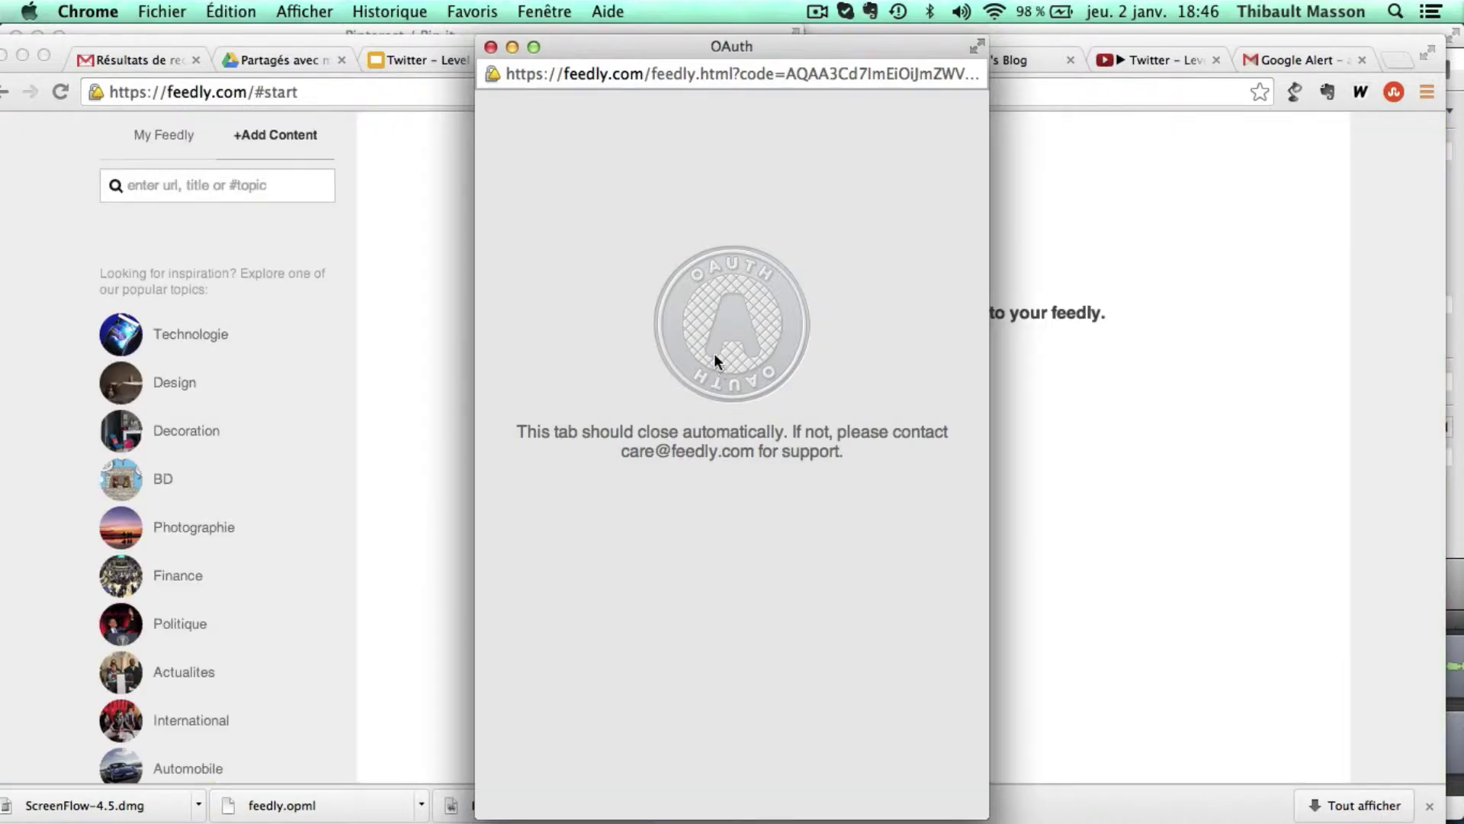
left_click(491, 47)
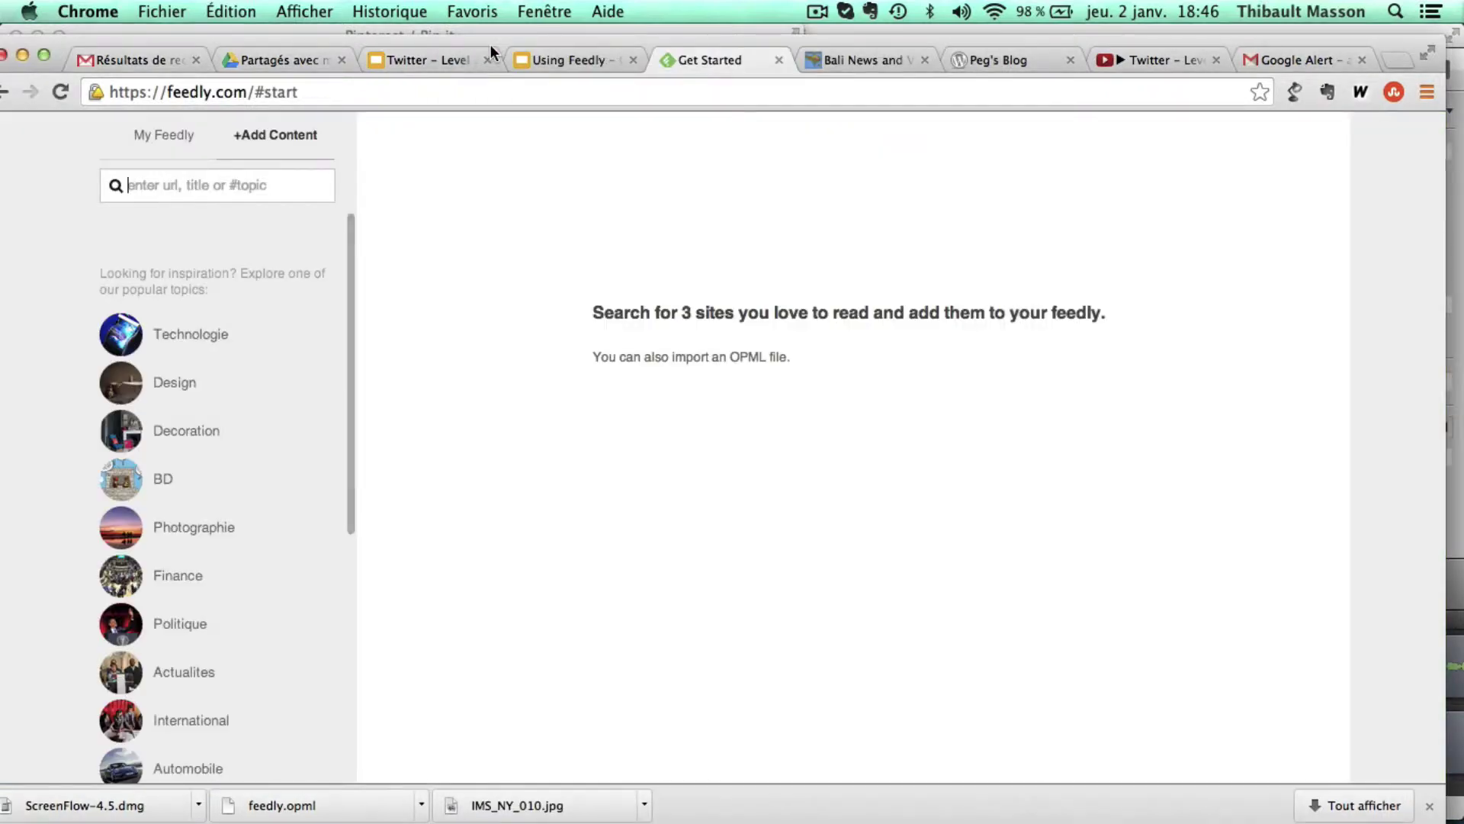
Import the feedly.opml file from the Téléchargements folder into the new Feedly account
left_click(743, 363)
left_click(443, 257)
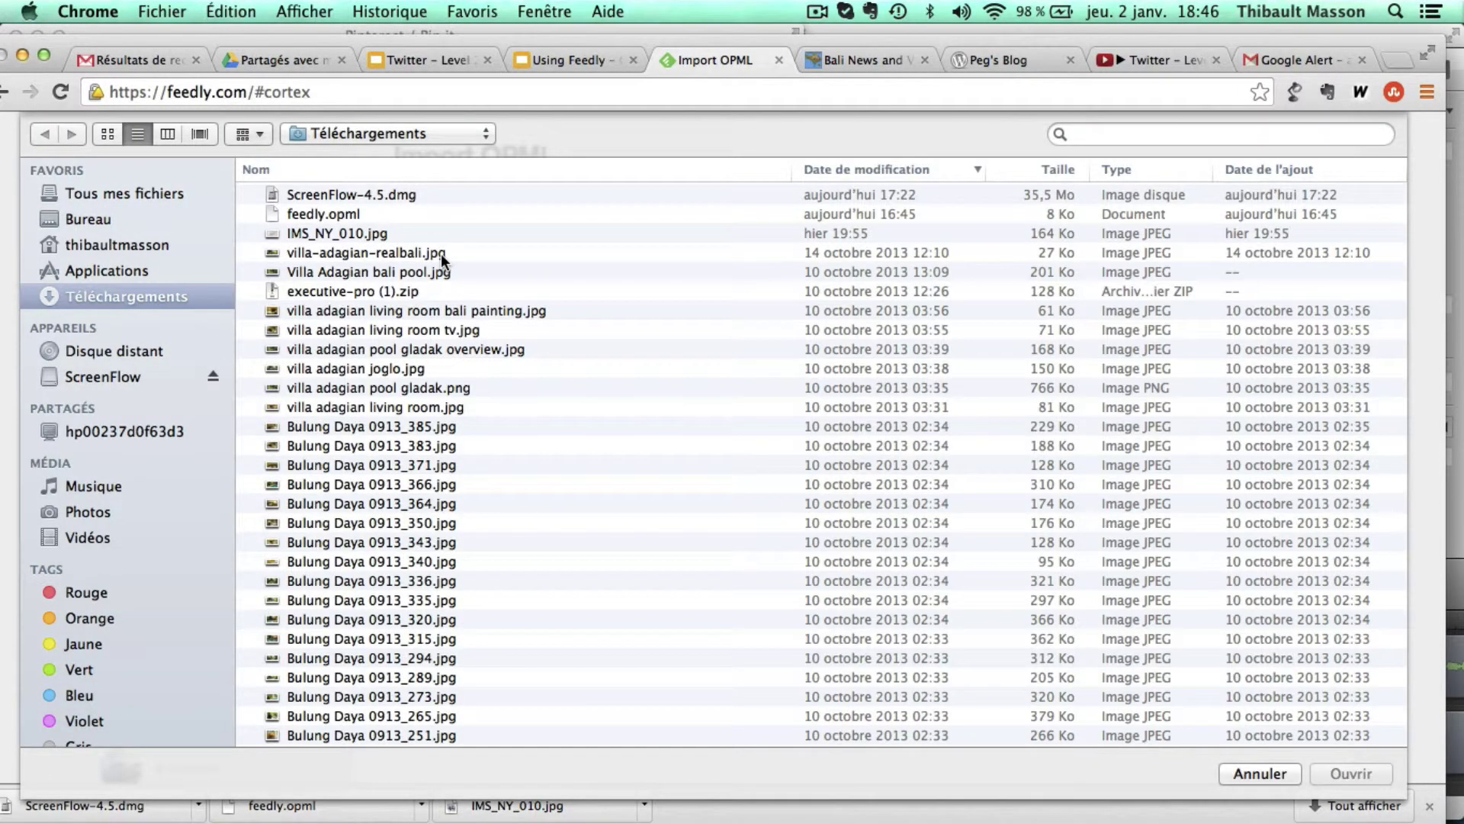
left_click(386, 217)
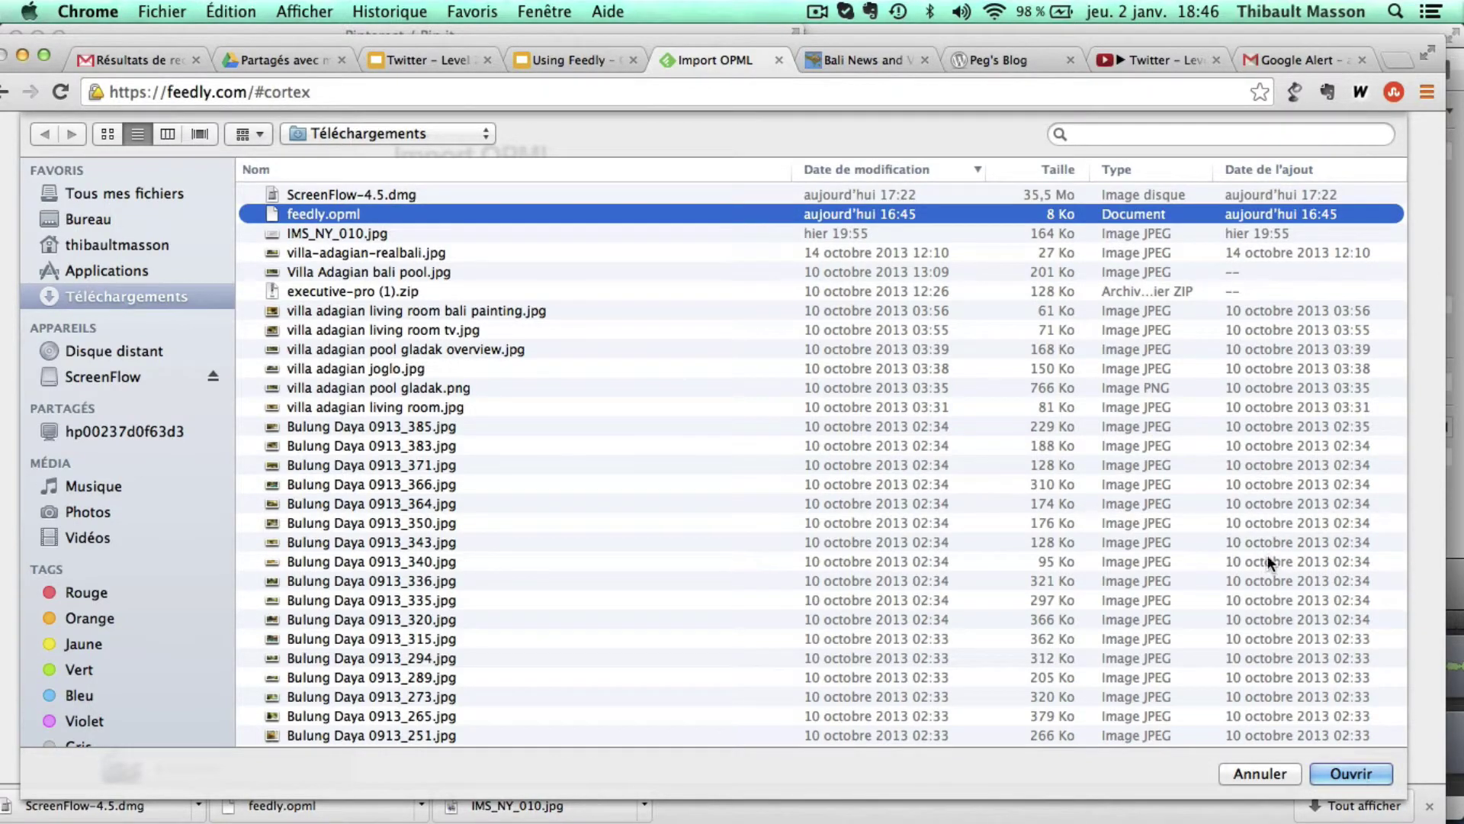
left_click(1357, 772)
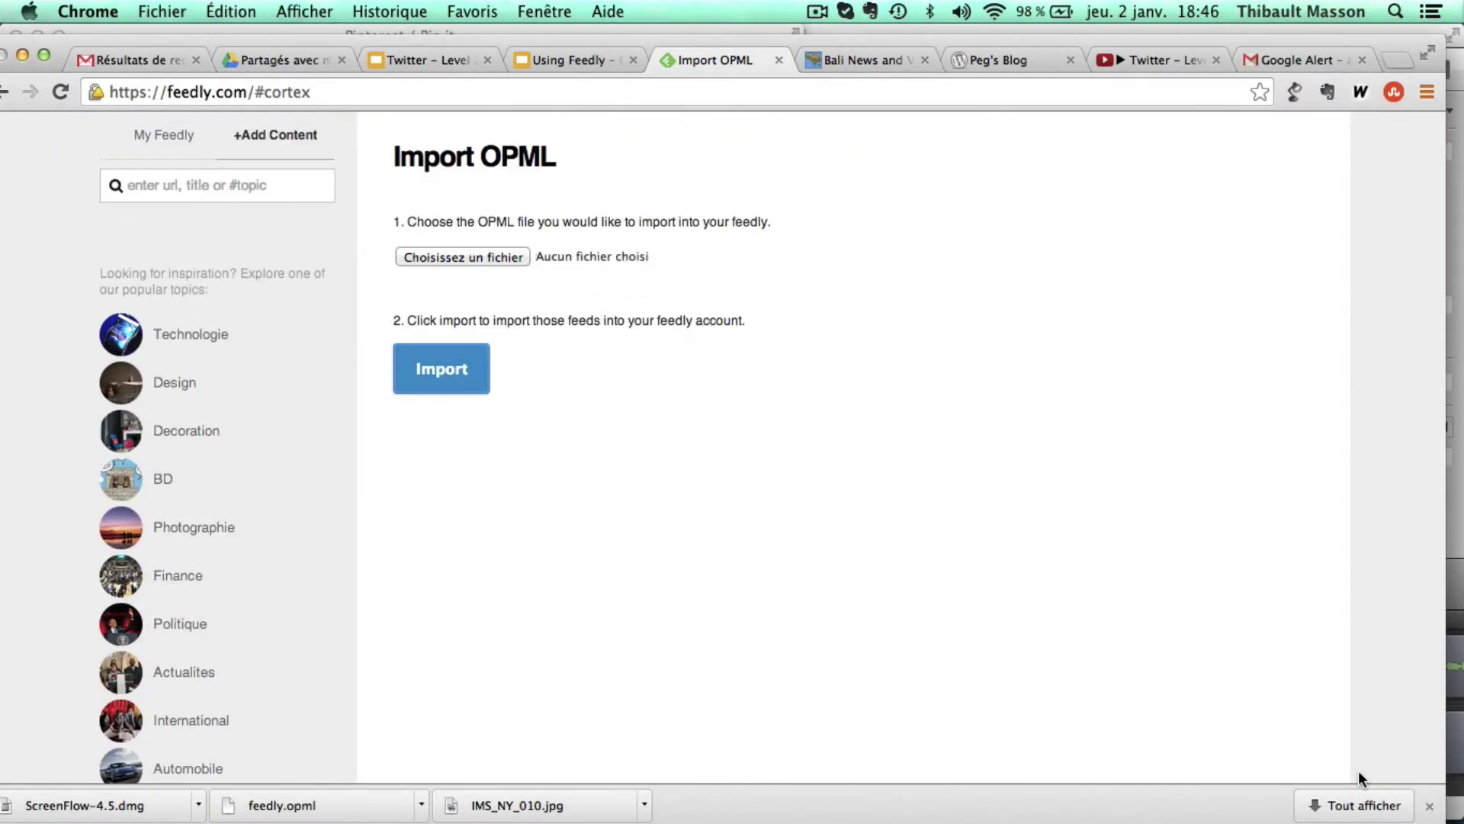
left_click(443, 388)
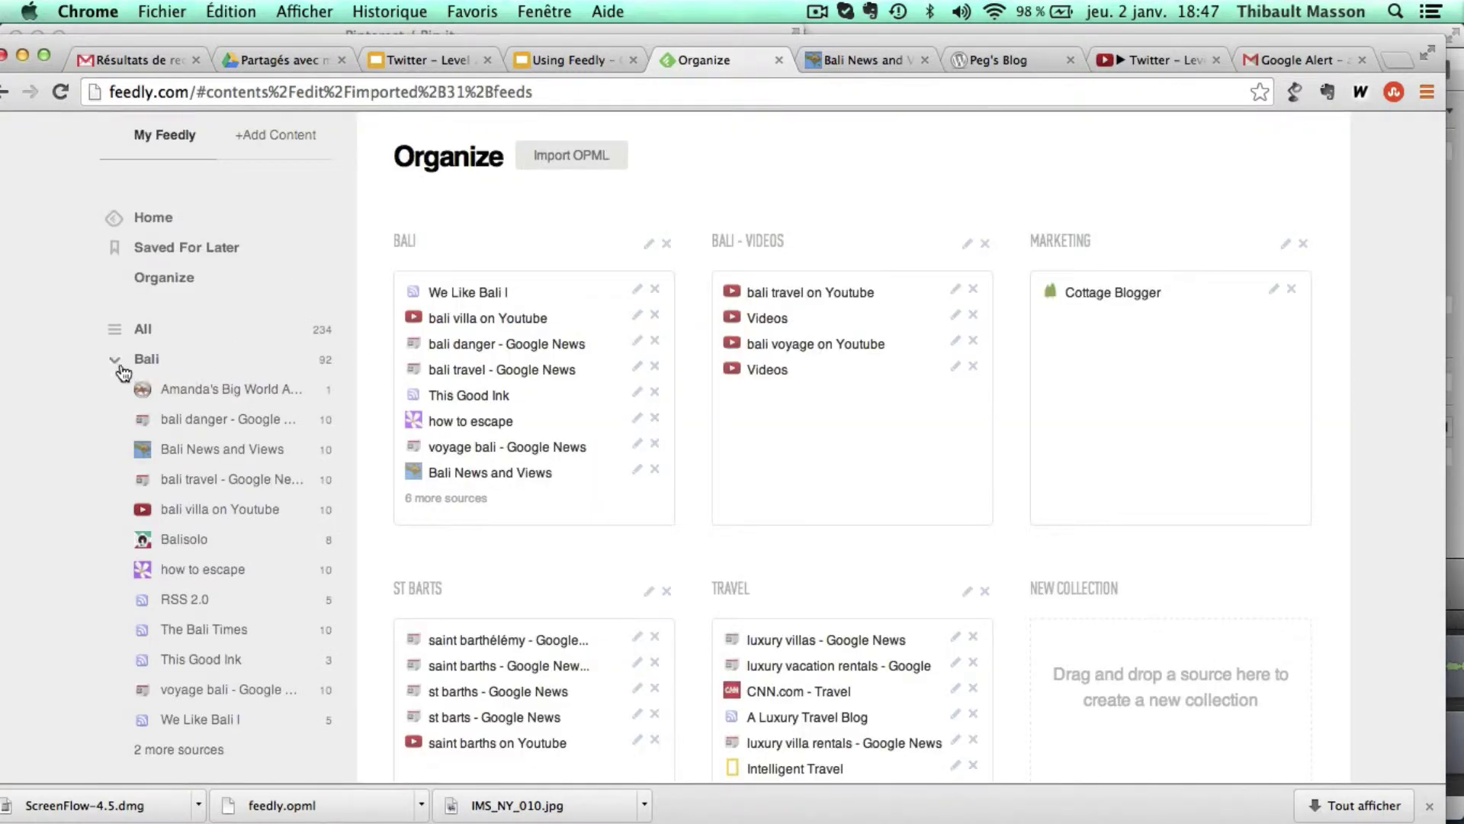
Check the imported content by opening Amanda's Big World Adventure, bali danger - Google News and the St Barts category, collapsing Bali
left_click(171, 392)
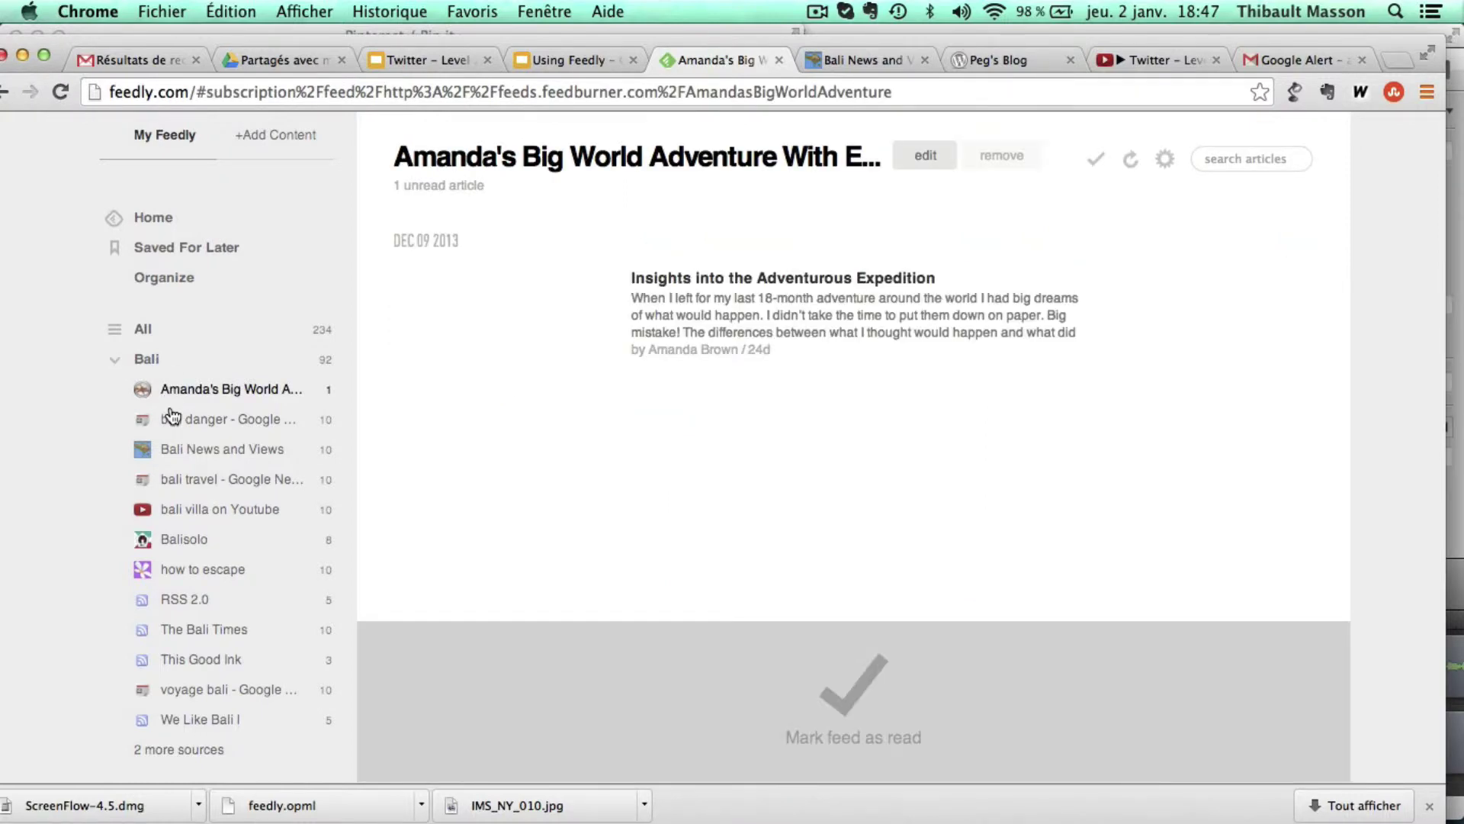
left_click(173, 418)
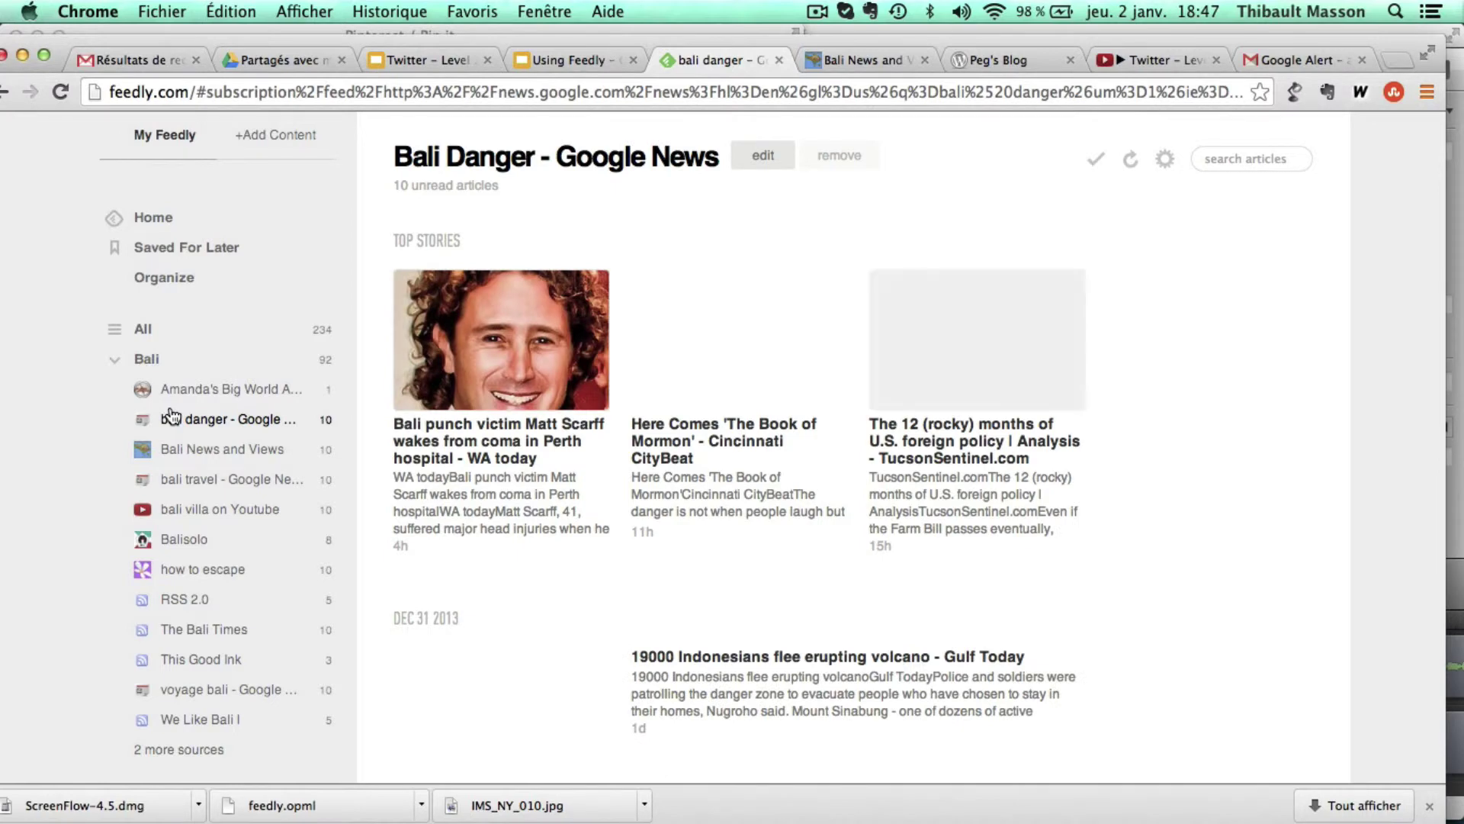
left_click(117, 363)
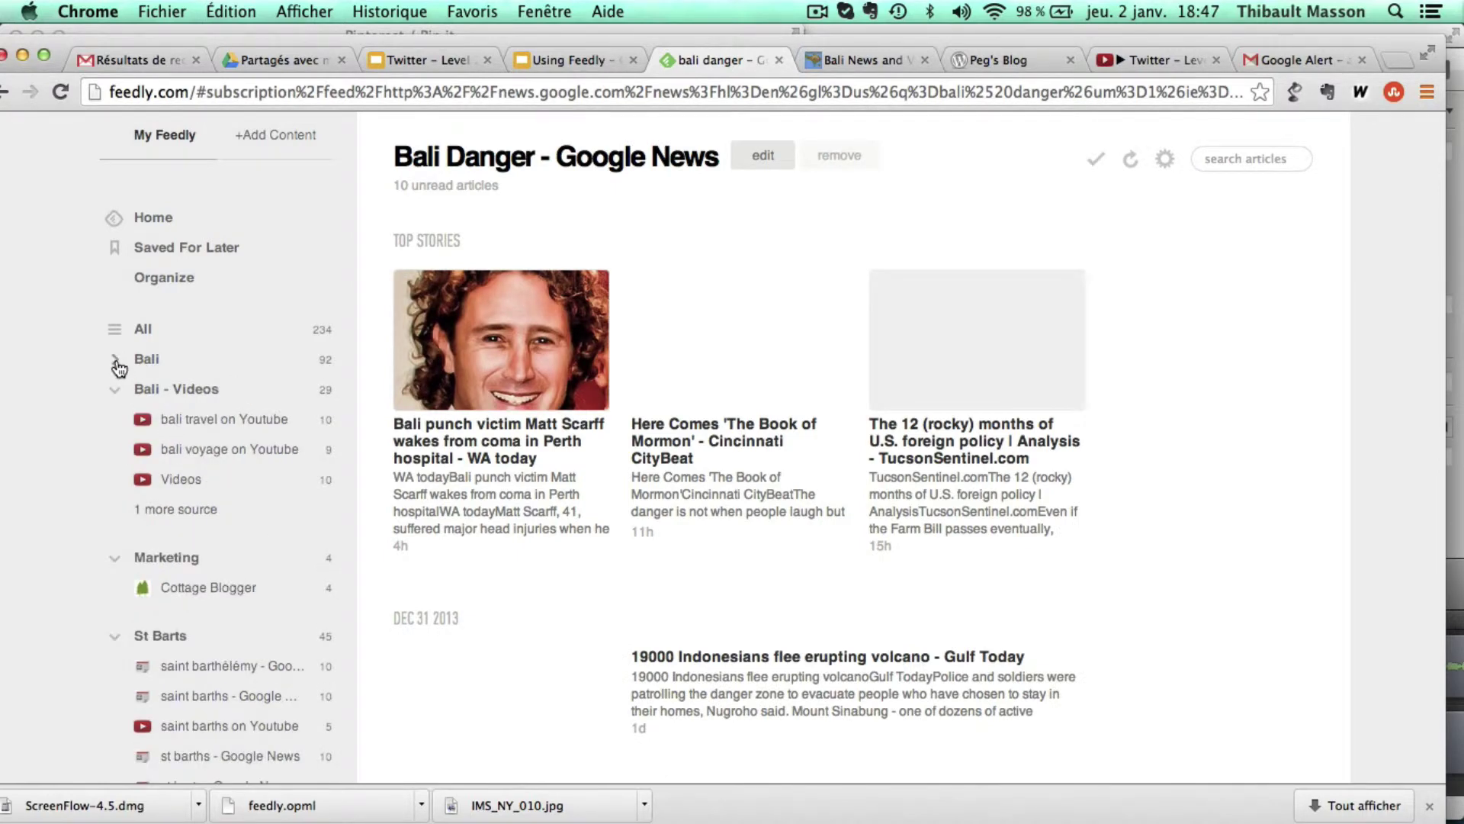
left_click(169, 635)
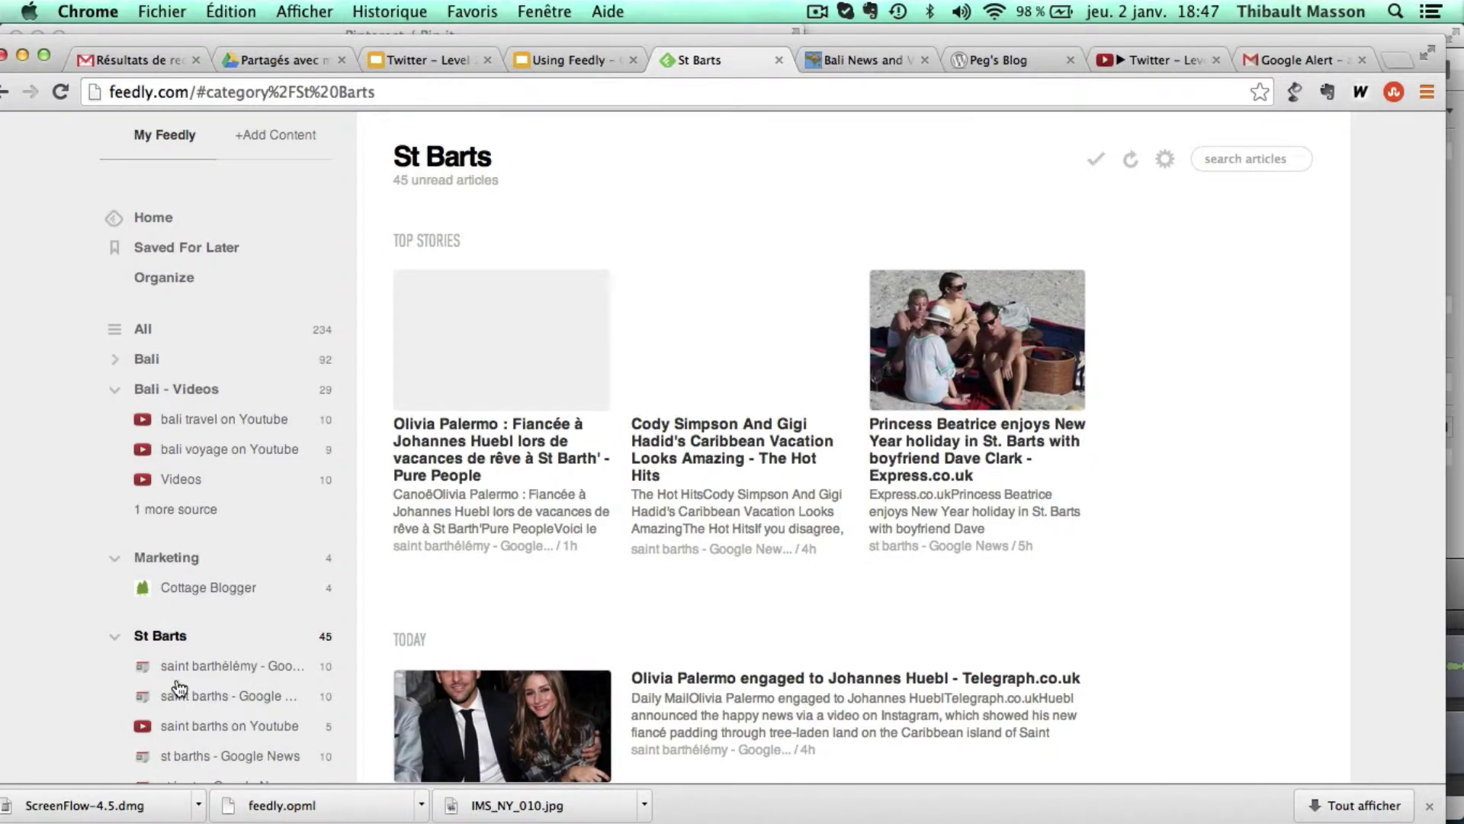
Open the st barts and st barths Google News feeds in the St Barts category and skim their articles
scroll(179, 689, "down", 5)
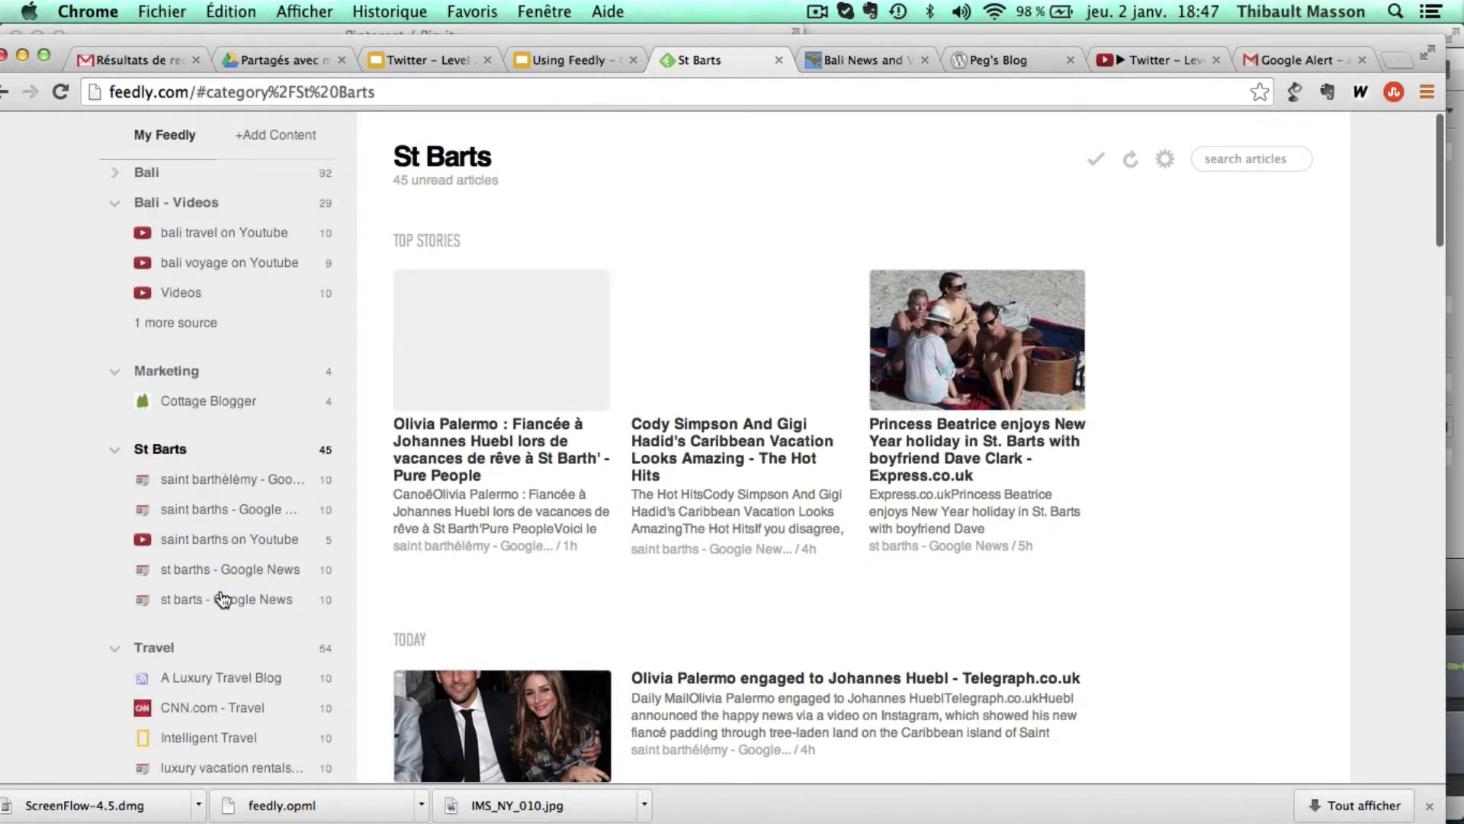
left_click(222, 600)
left_click(223, 570)
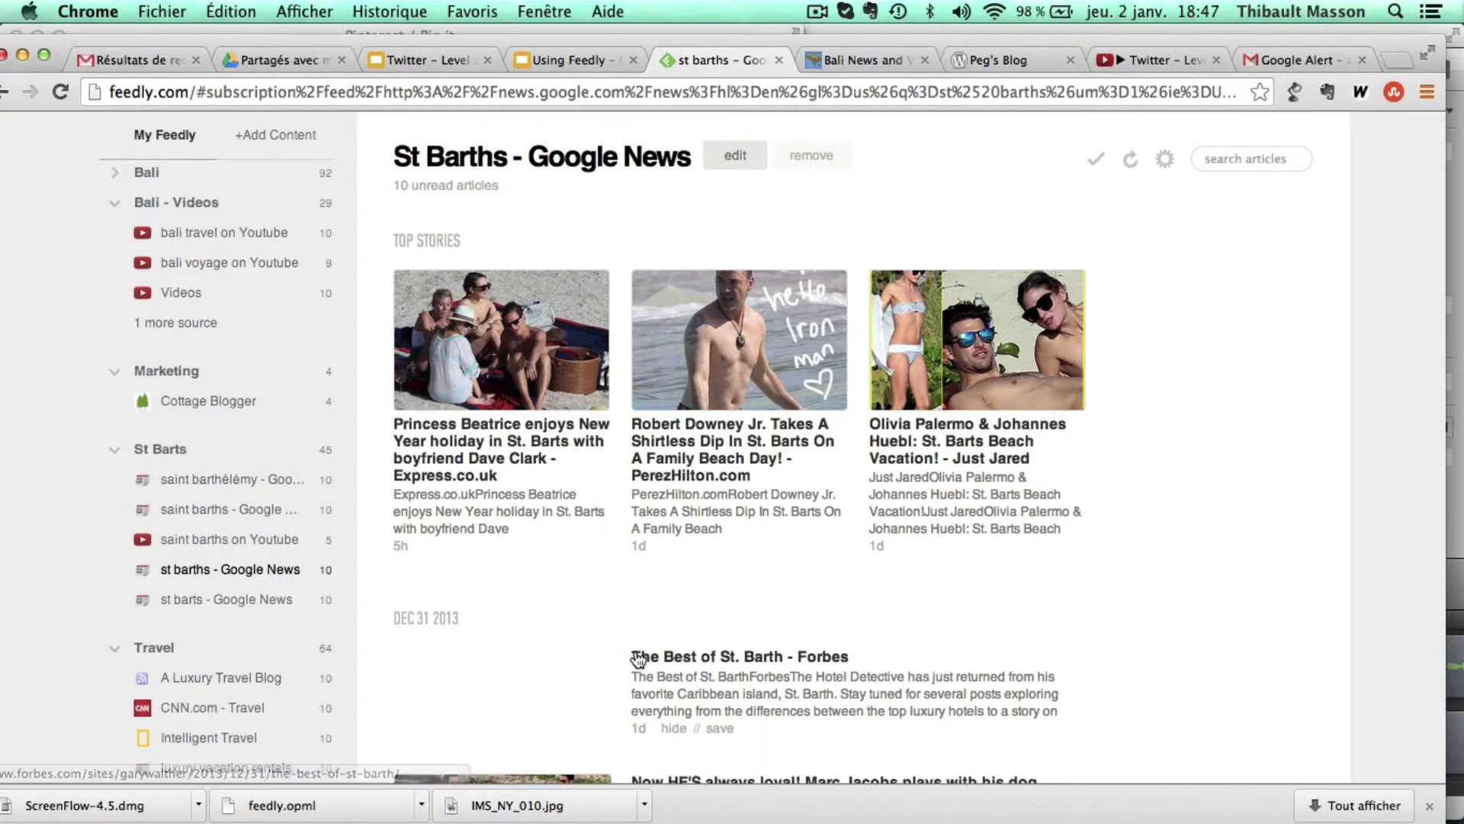
scroll(638, 659, "down", 2)
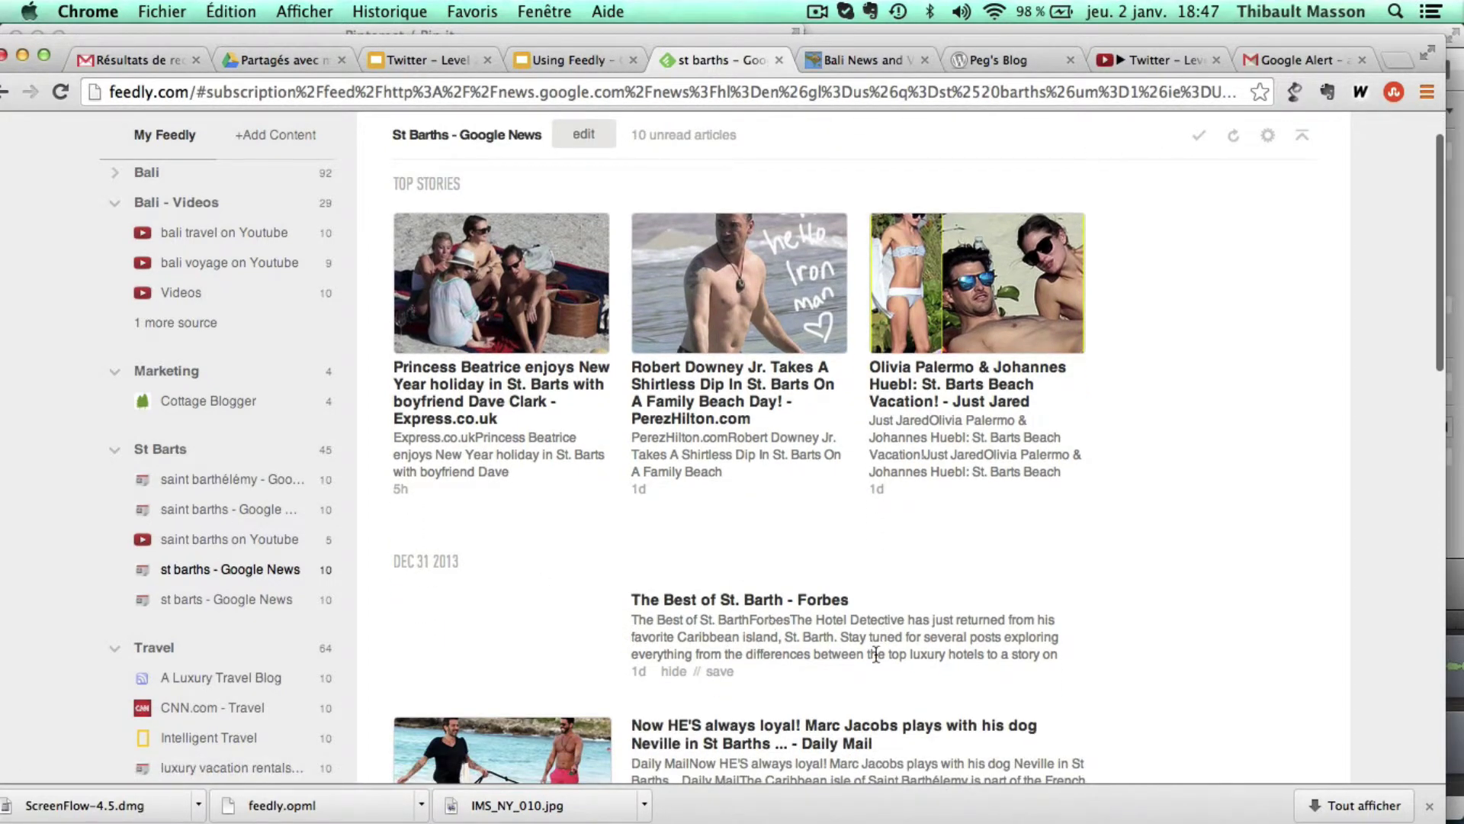
scroll(876, 654, "down", 10)
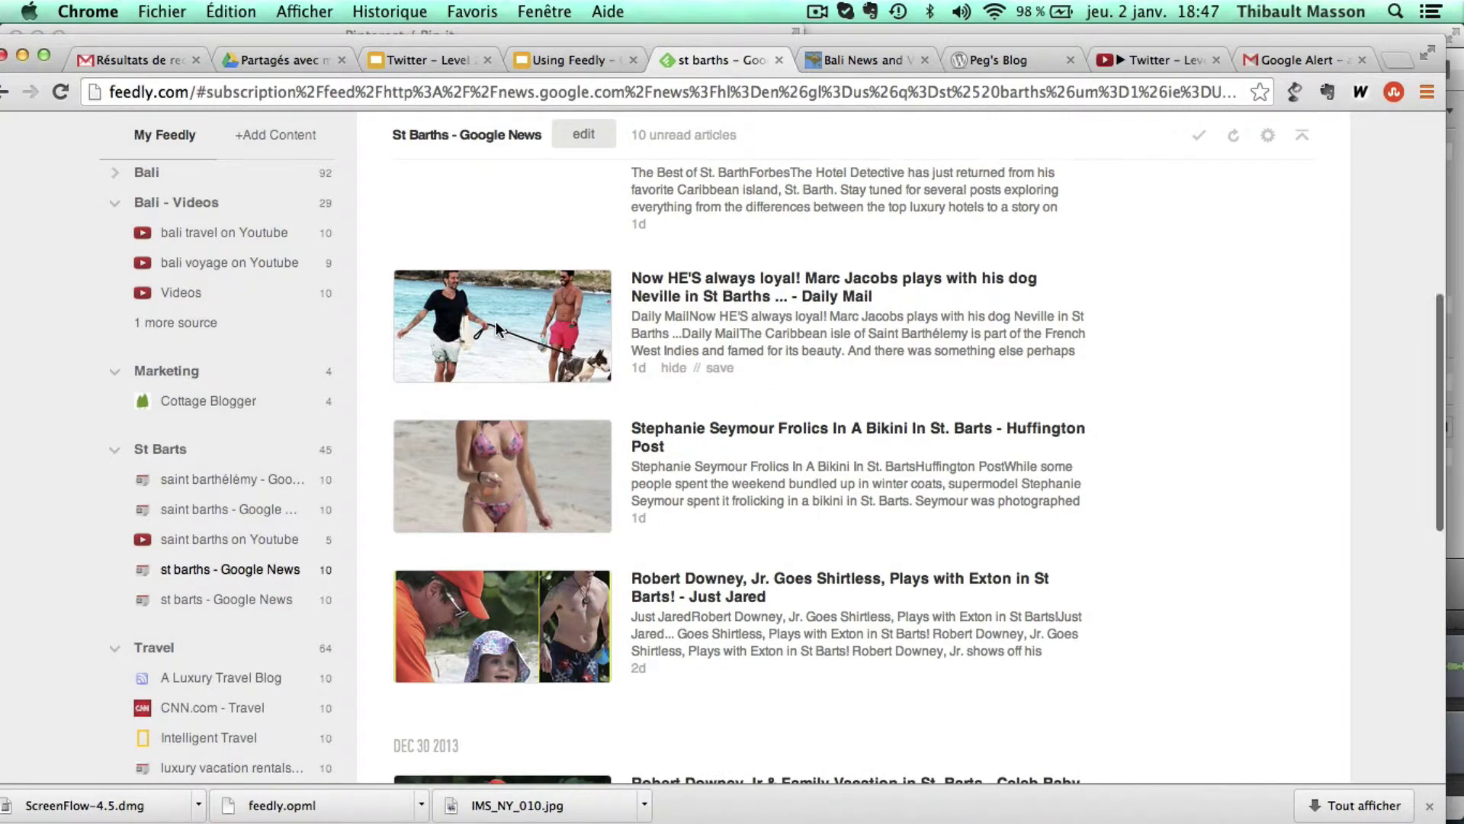
scroll(496, 323, "up", 8)
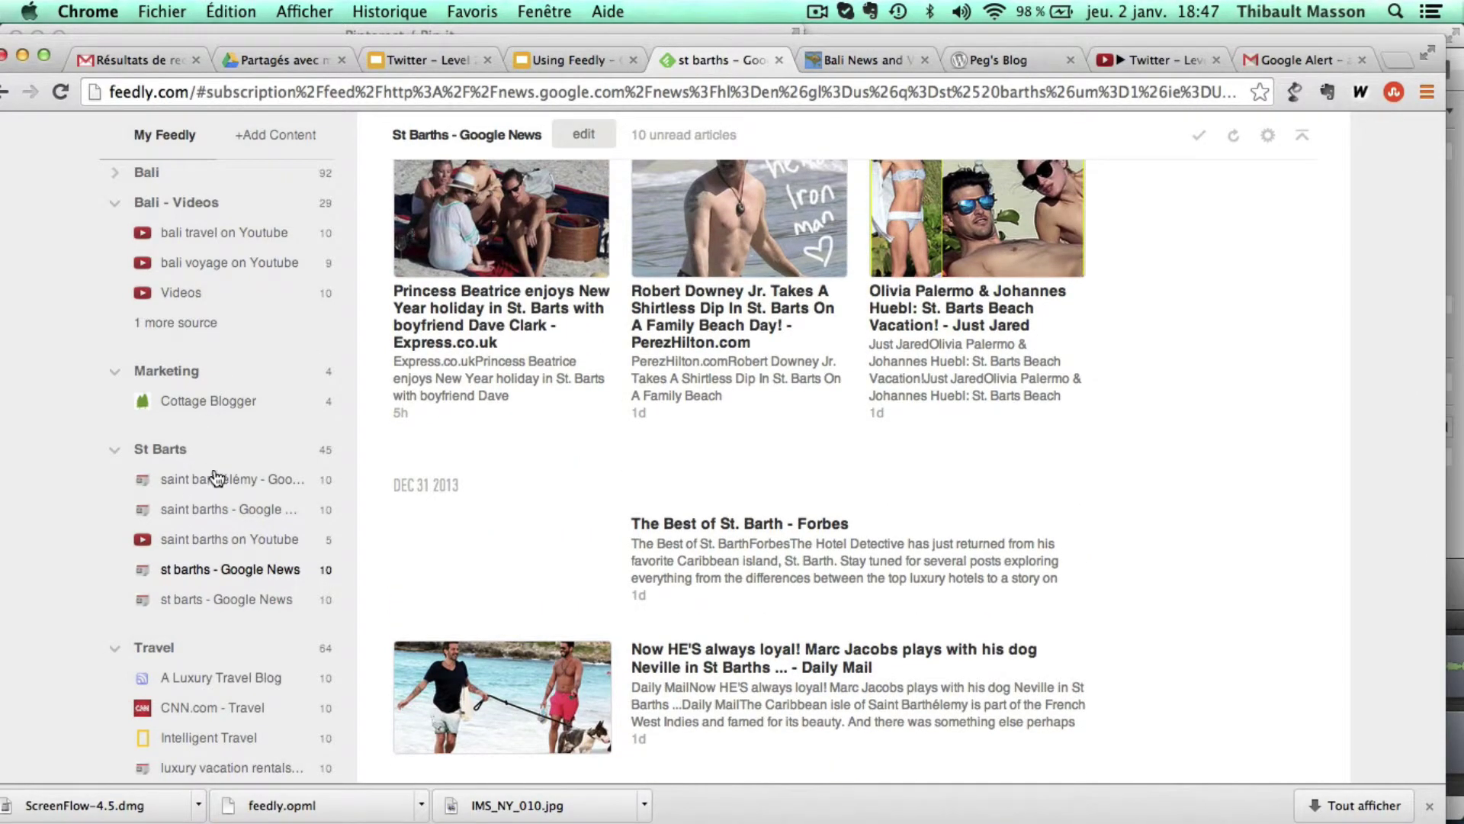
Open the Travel category and browse its luxury vacation rentals and luxury villa rentals Google News feeds
scroll(225, 469, "up", 5)
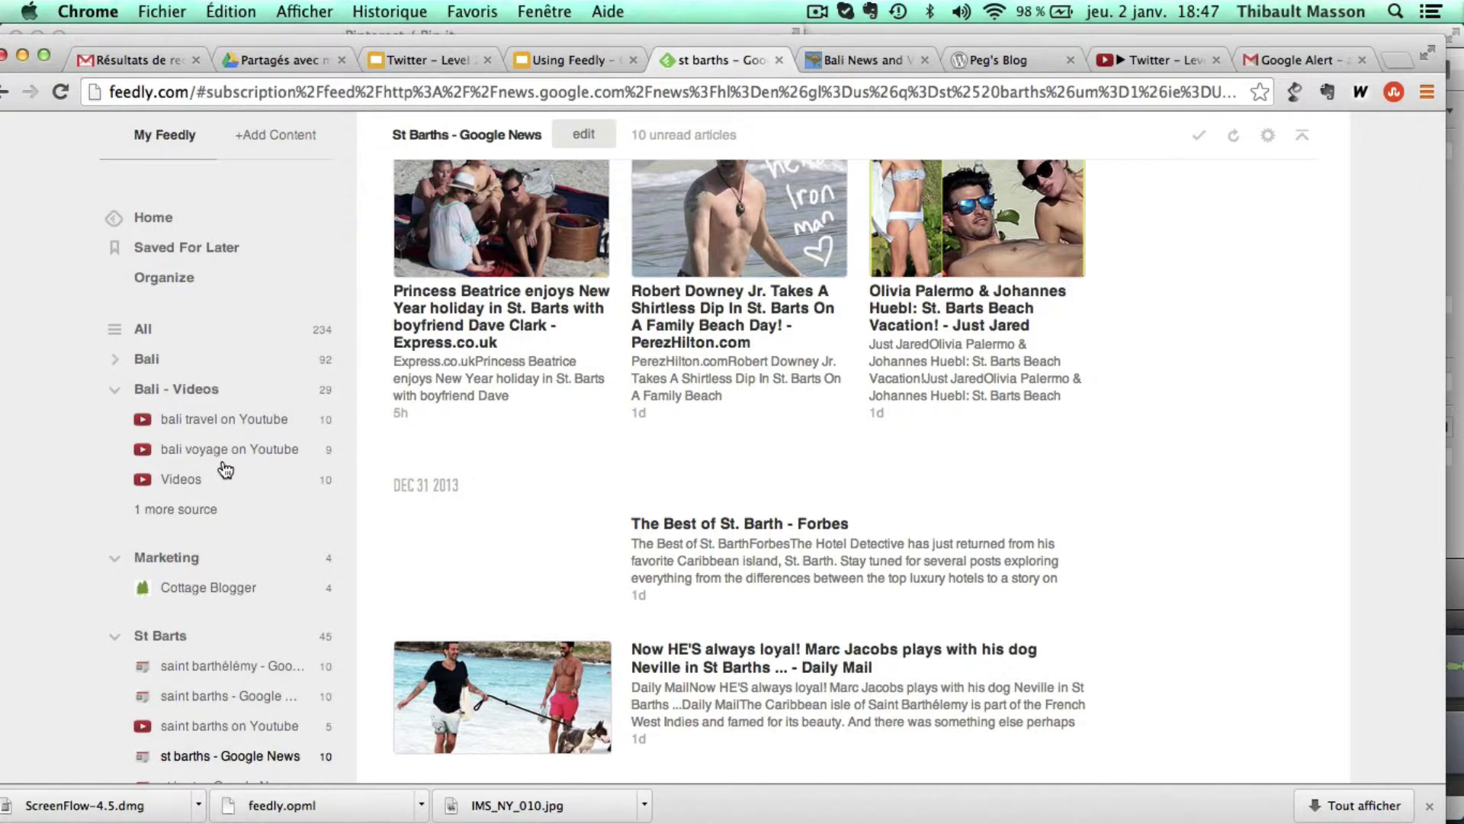
scroll(225, 469, "down", 10)
scroll(225, 469, "up", 5)
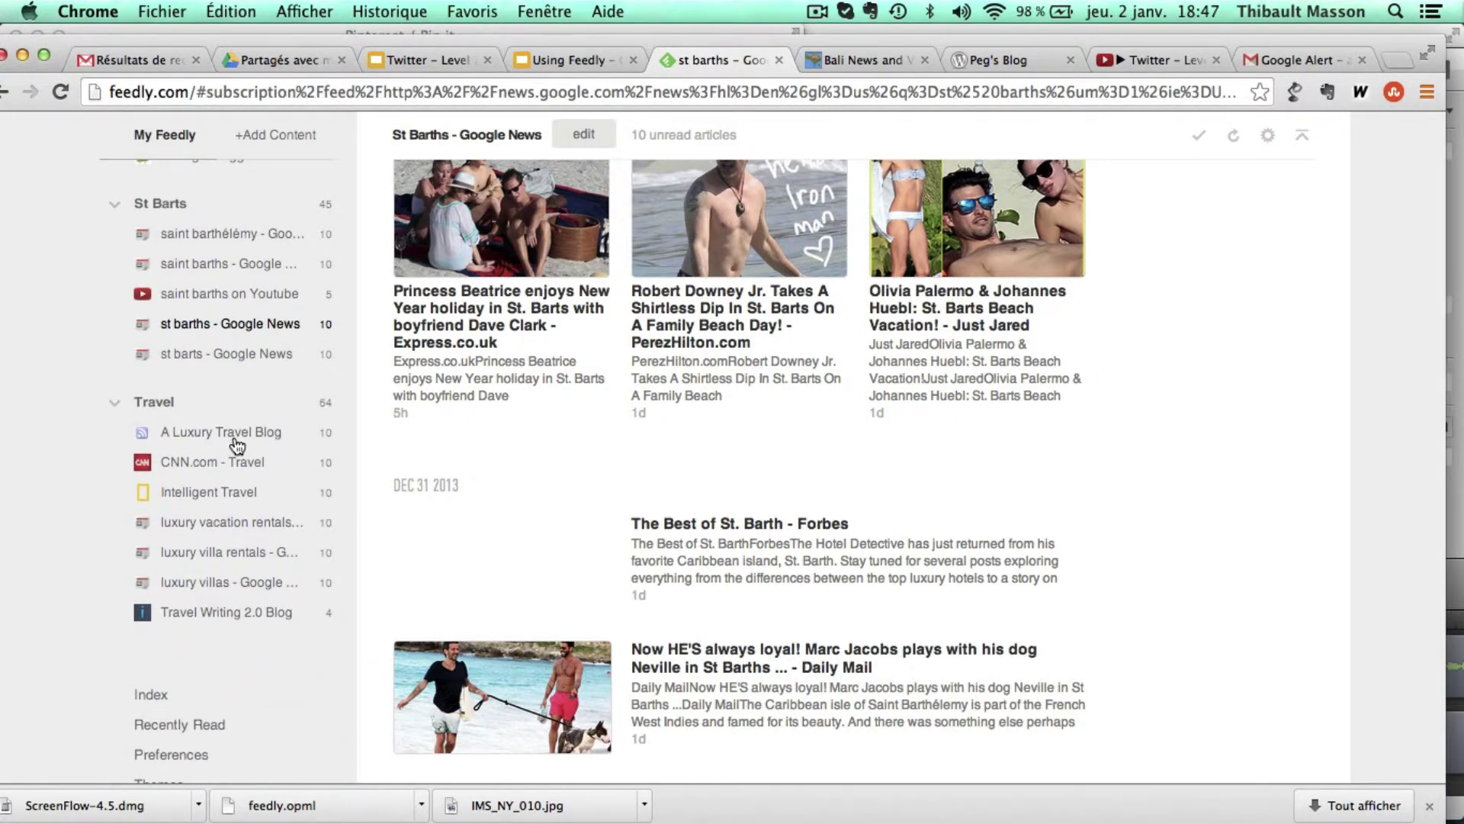
left_click(163, 409)
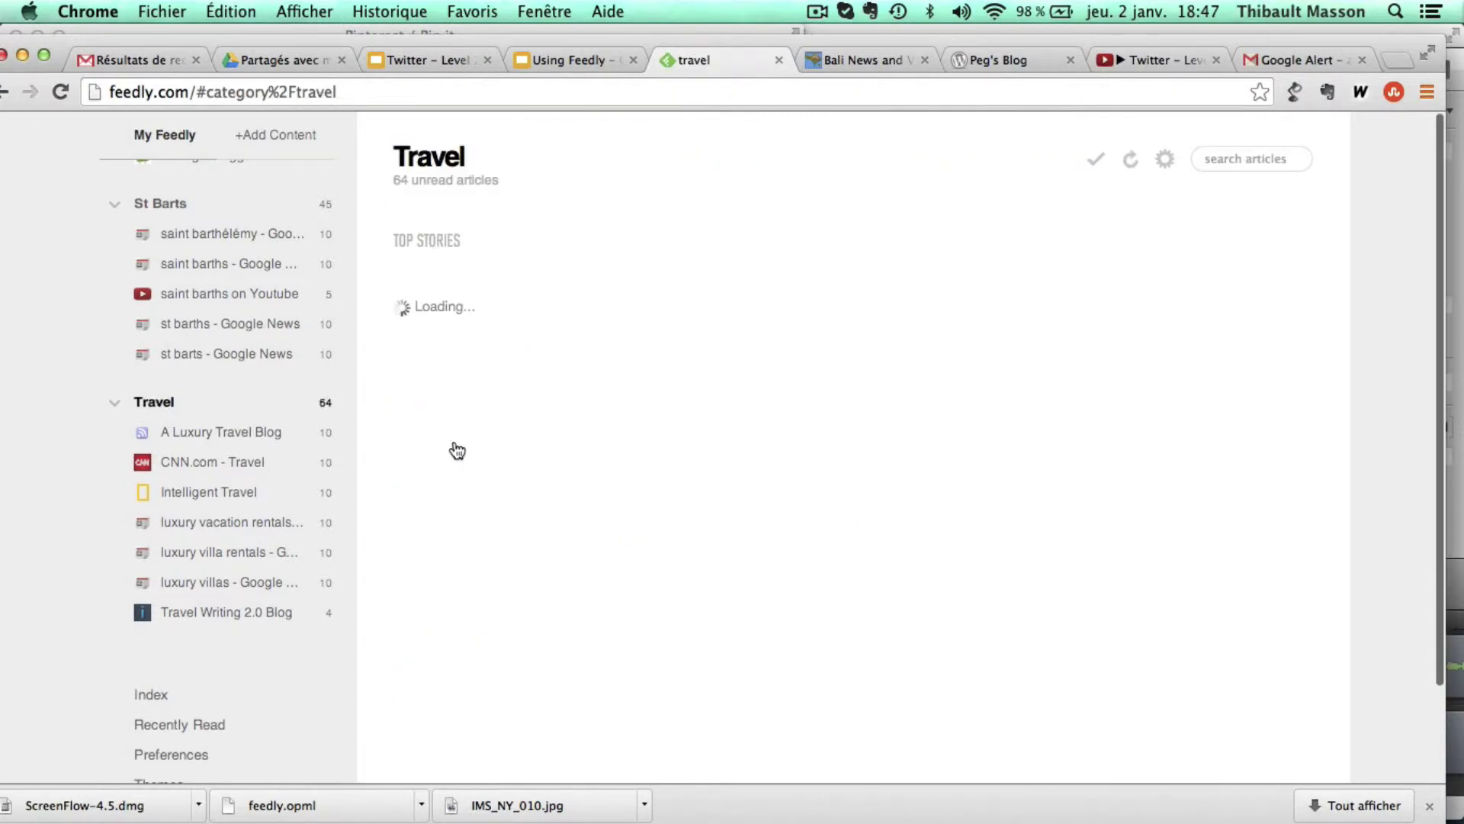
left_click(209, 527)
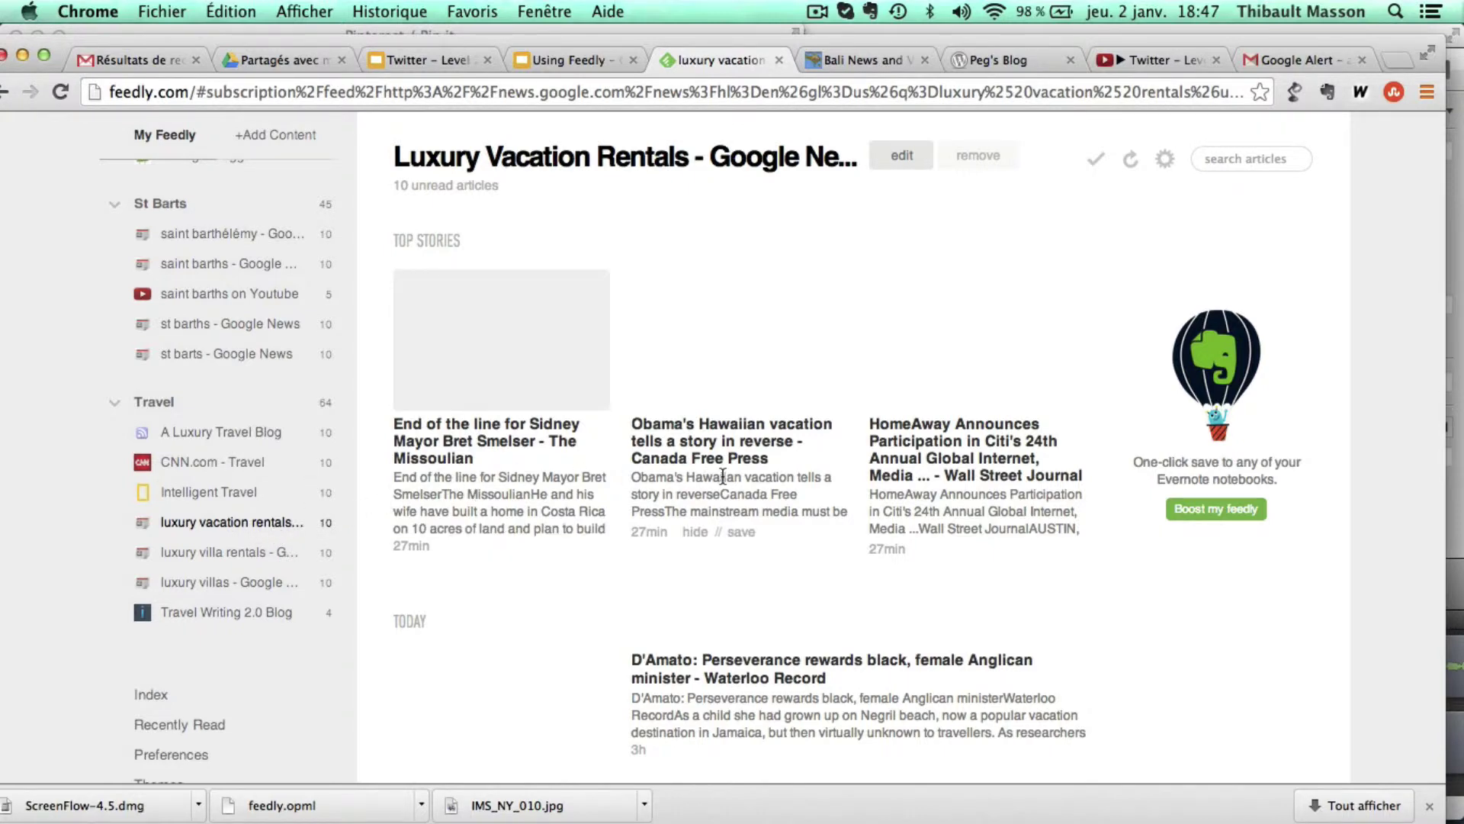
scroll(722, 476, "down", 5)
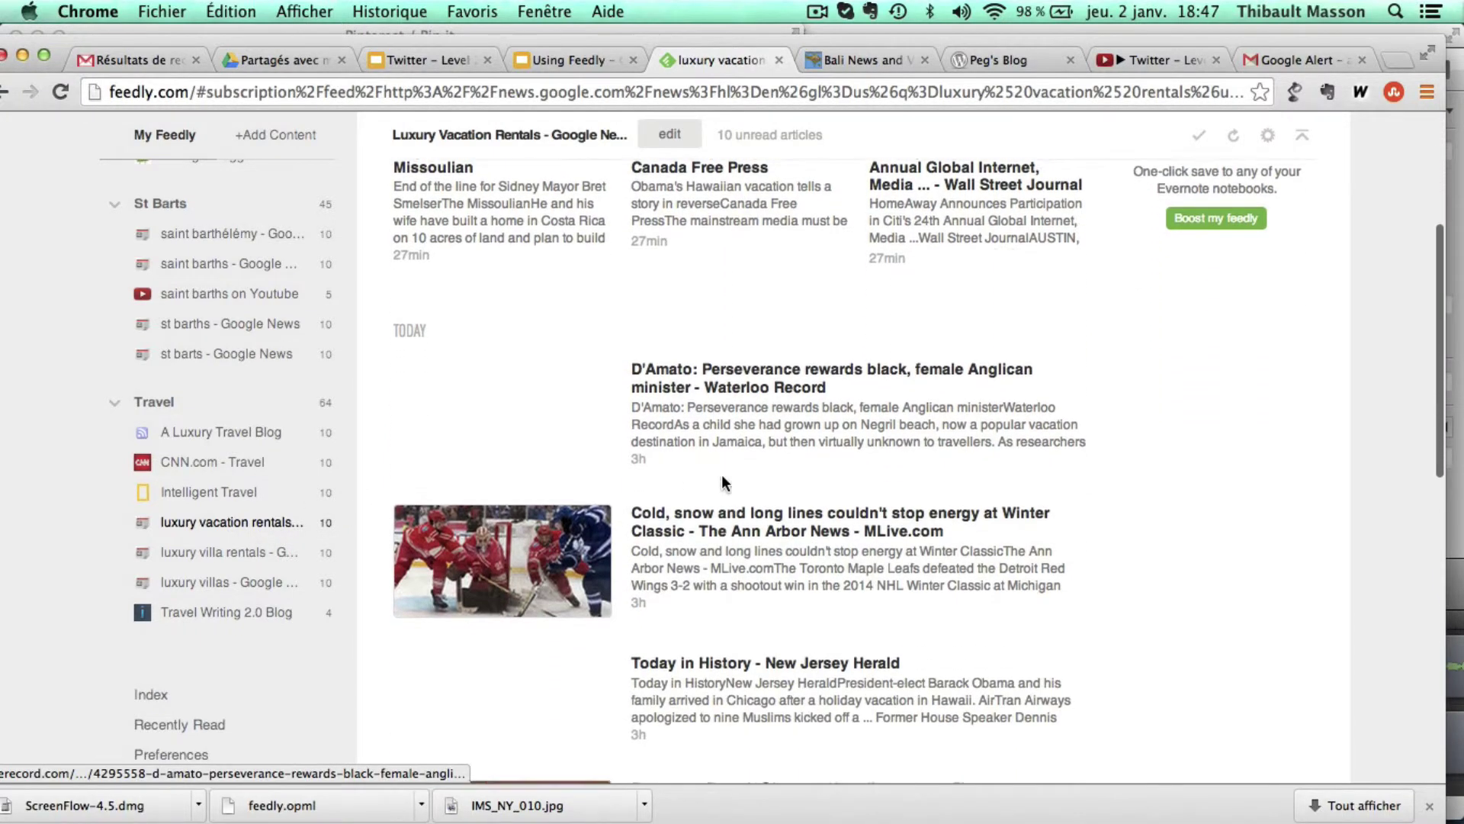
left_click(242, 554)
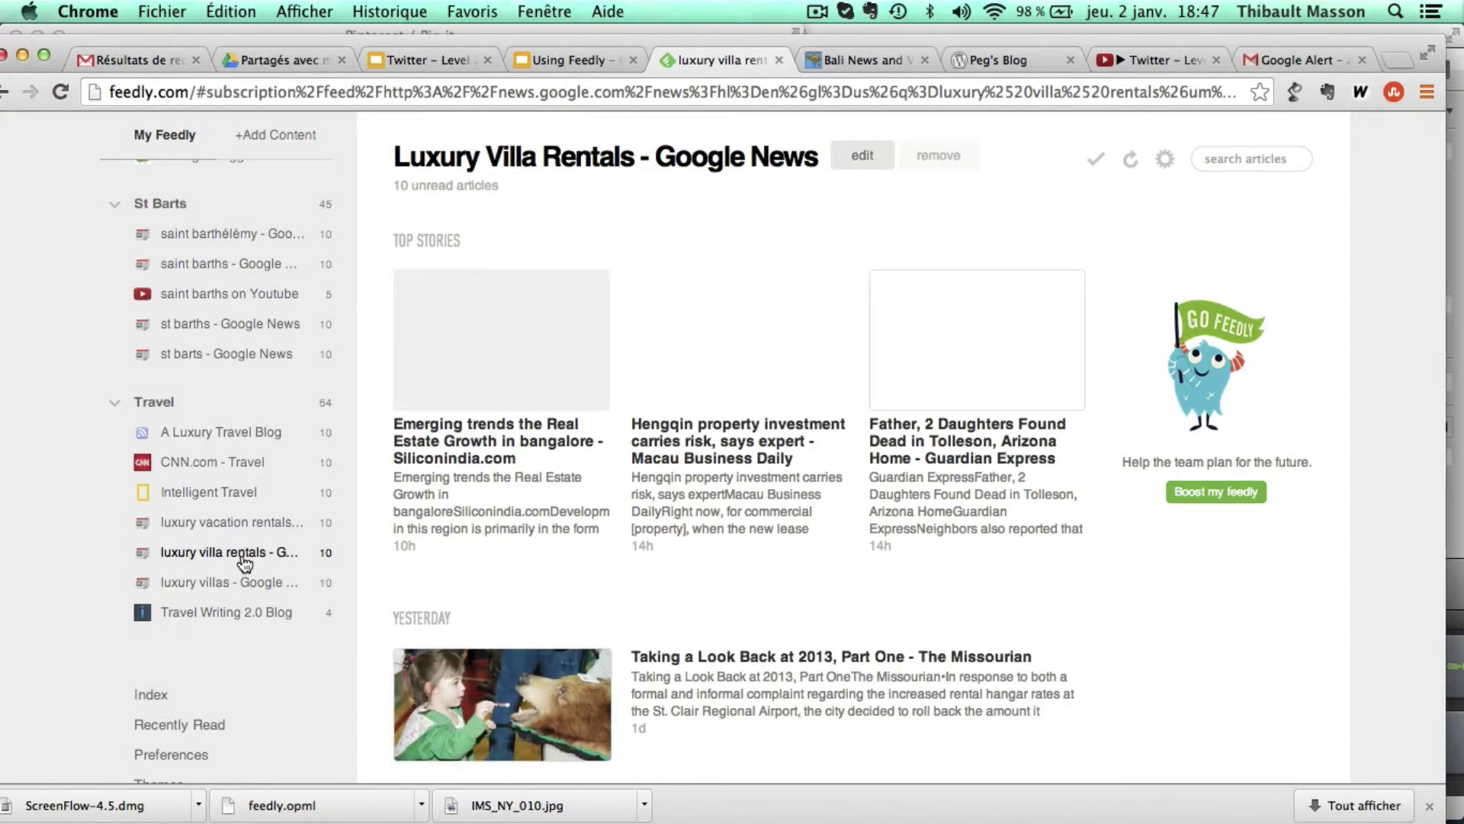
scroll(895, 551, "down", 5)
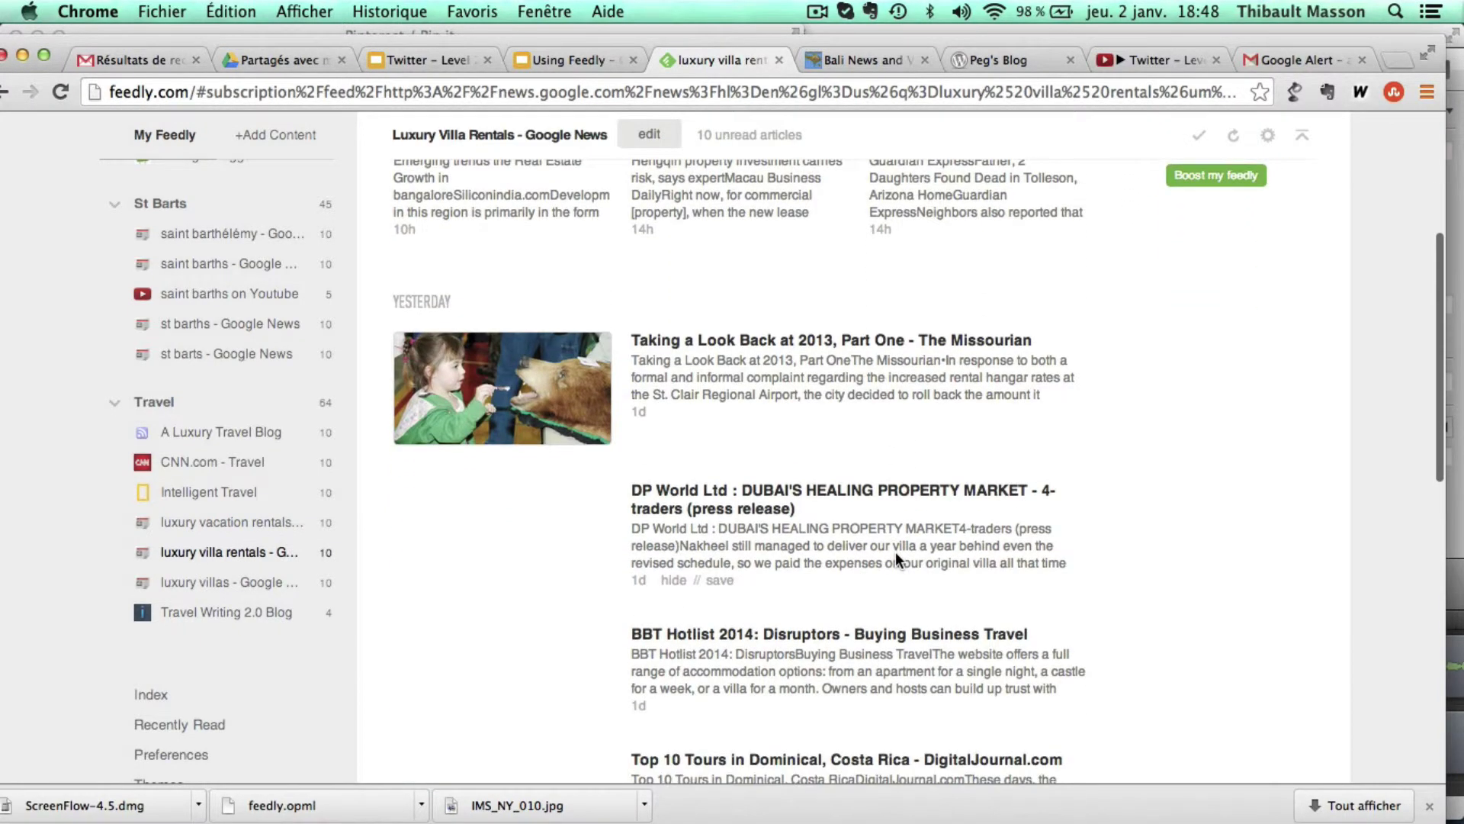
scroll(898, 562, "up", 5)
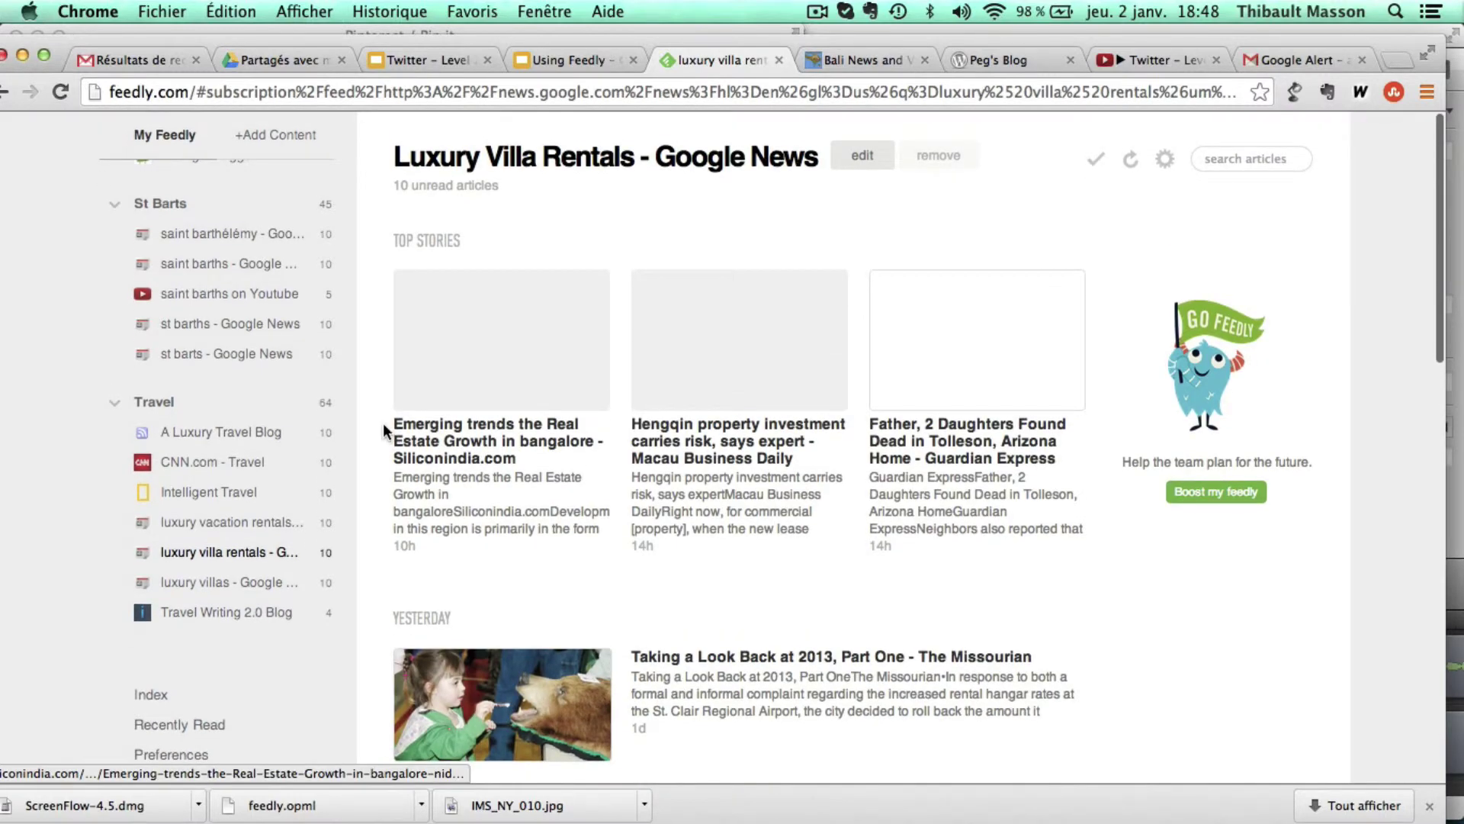
scroll(300, 451, "up", 6)
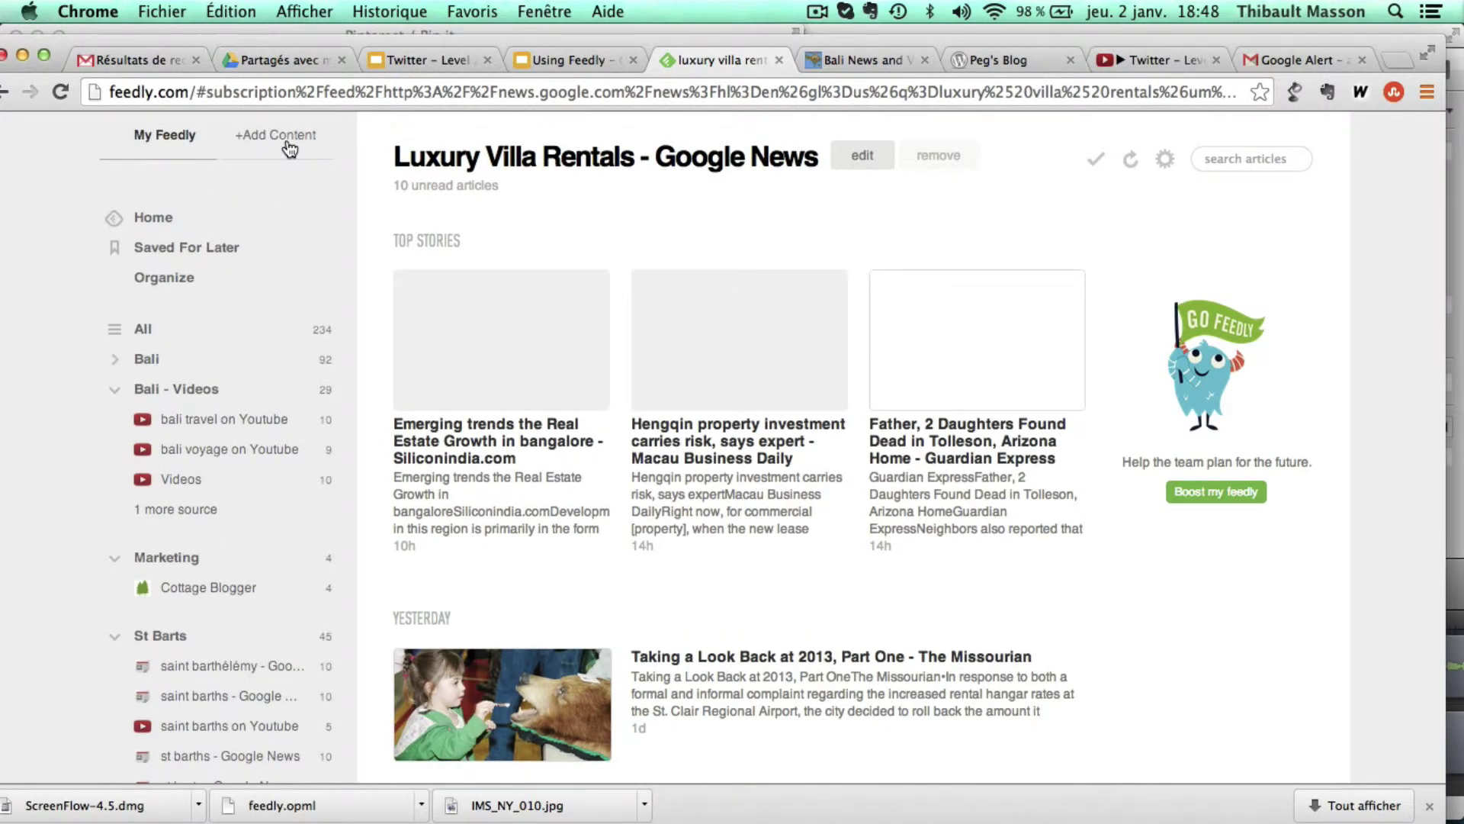
Switch to the open Peg's Blog page and copy its web address
left_click(830, 52)
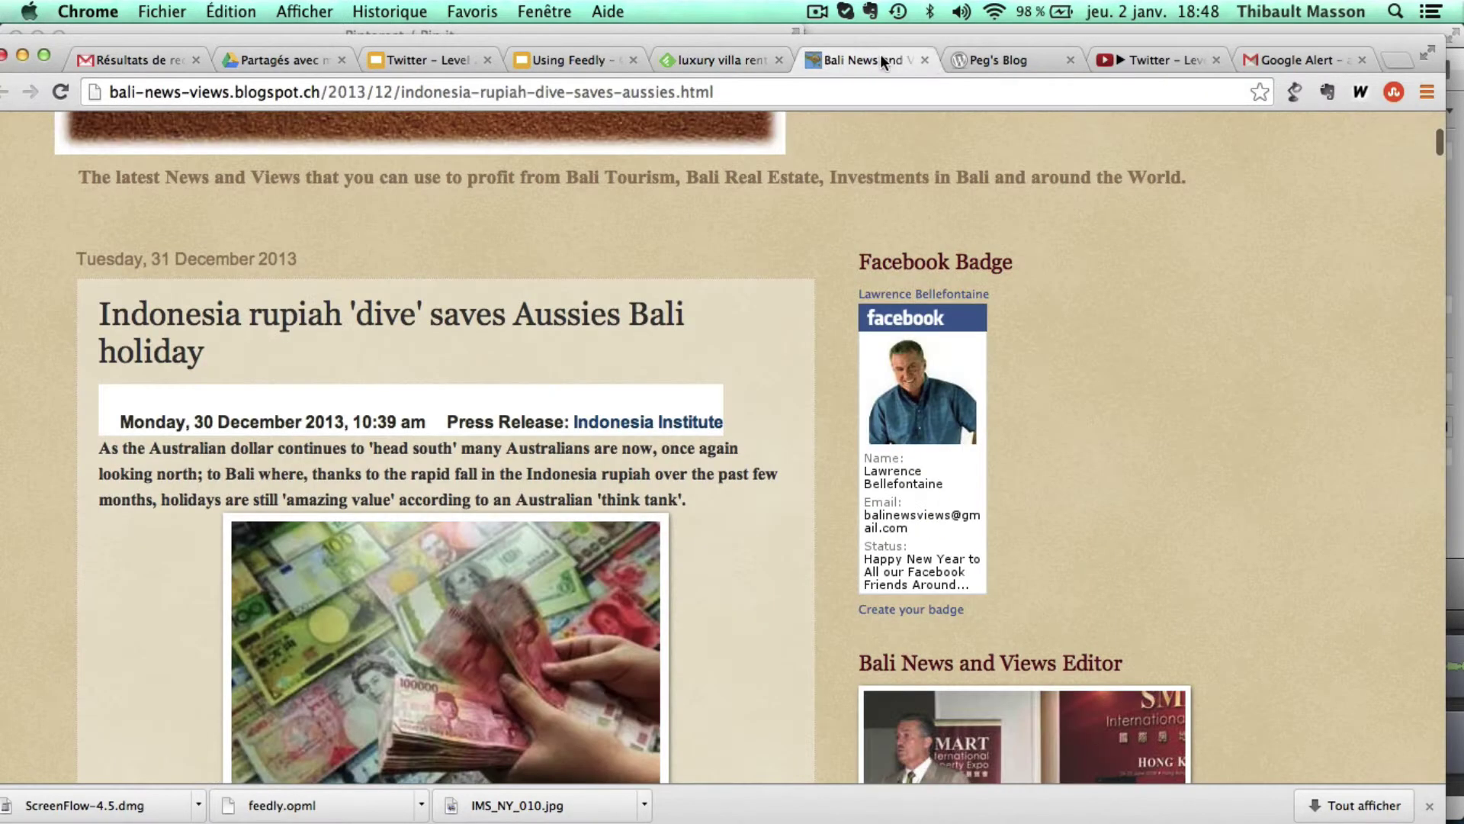
left_click(1008, 57)
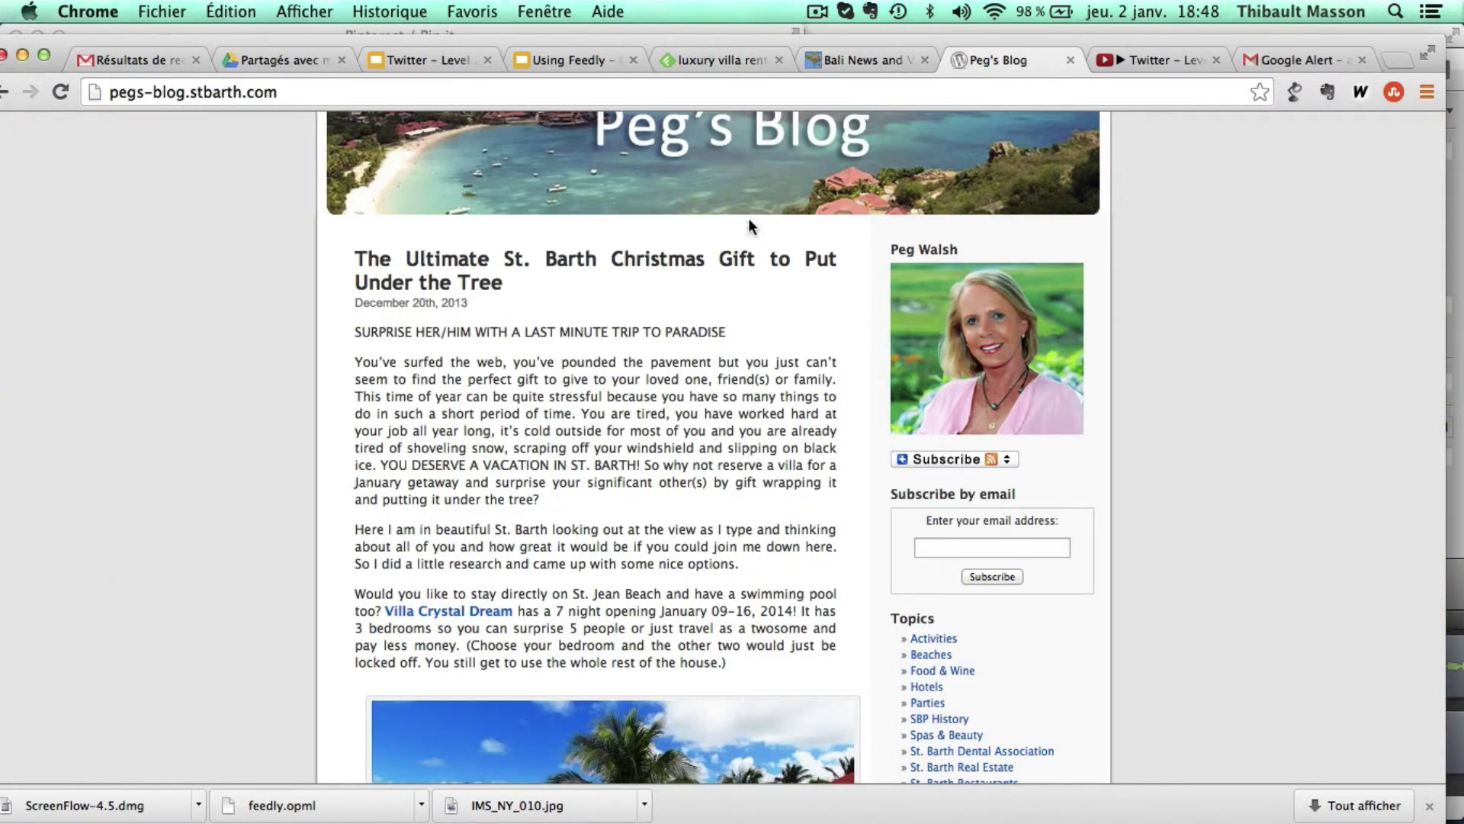
left_click(679, 94)
key("super+c")
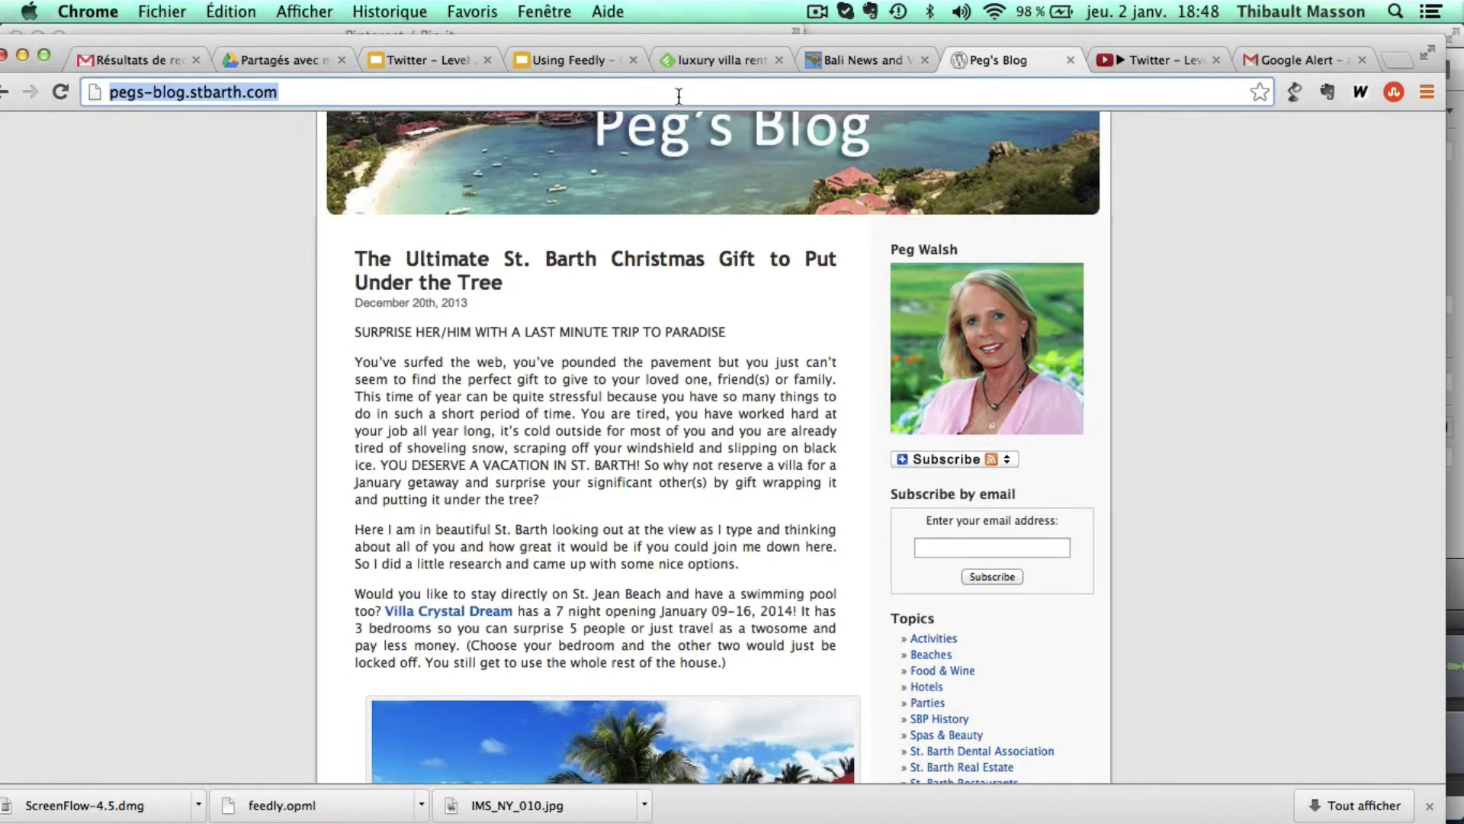
Back in Feedly, find the source by the copied pegs-blog.stbarth.com address and add Peg's Blog to the St Barts collection
left_click(723, 59)
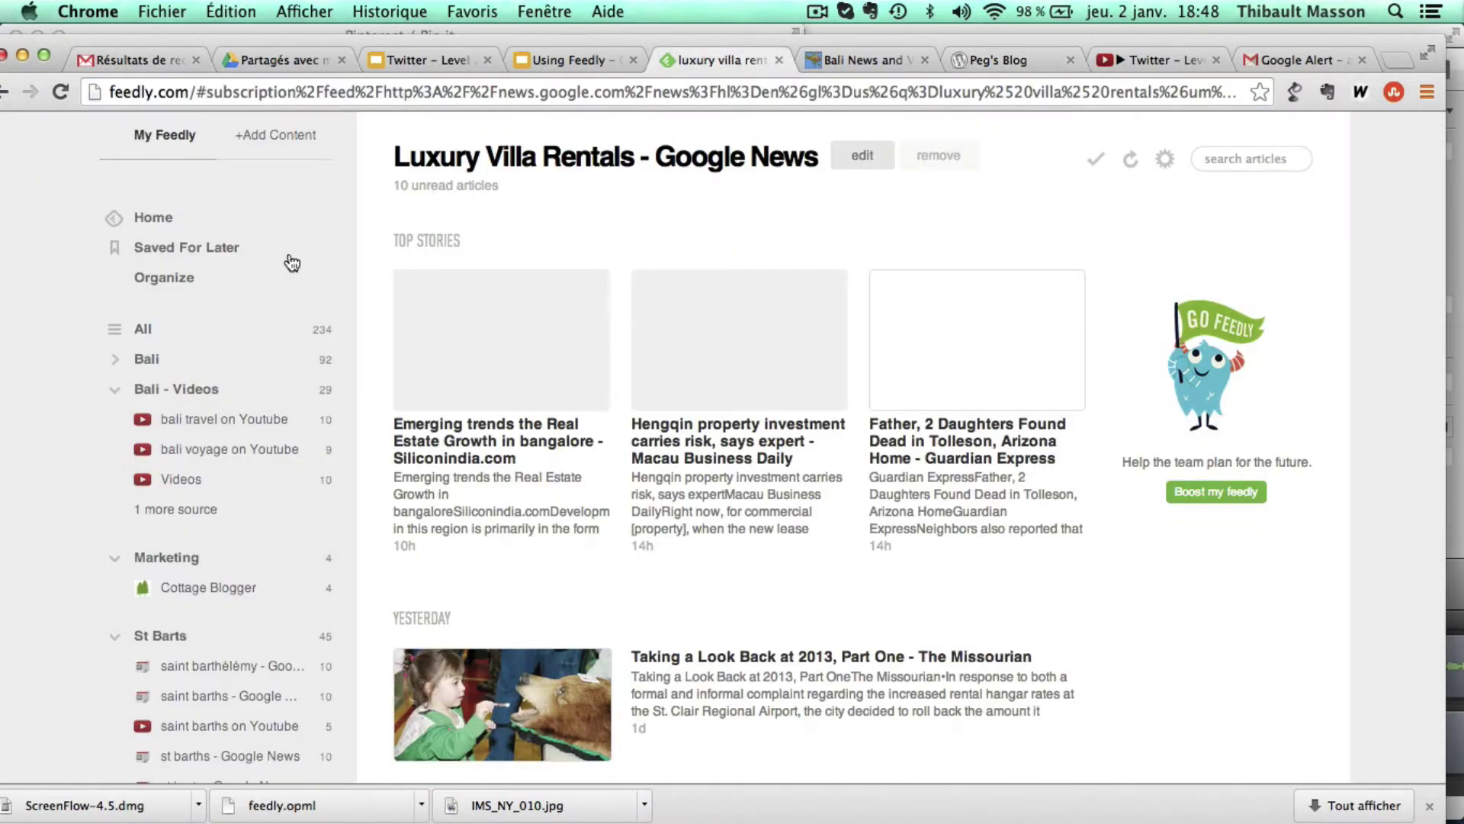
left_click(293, 152)
key("super+v")
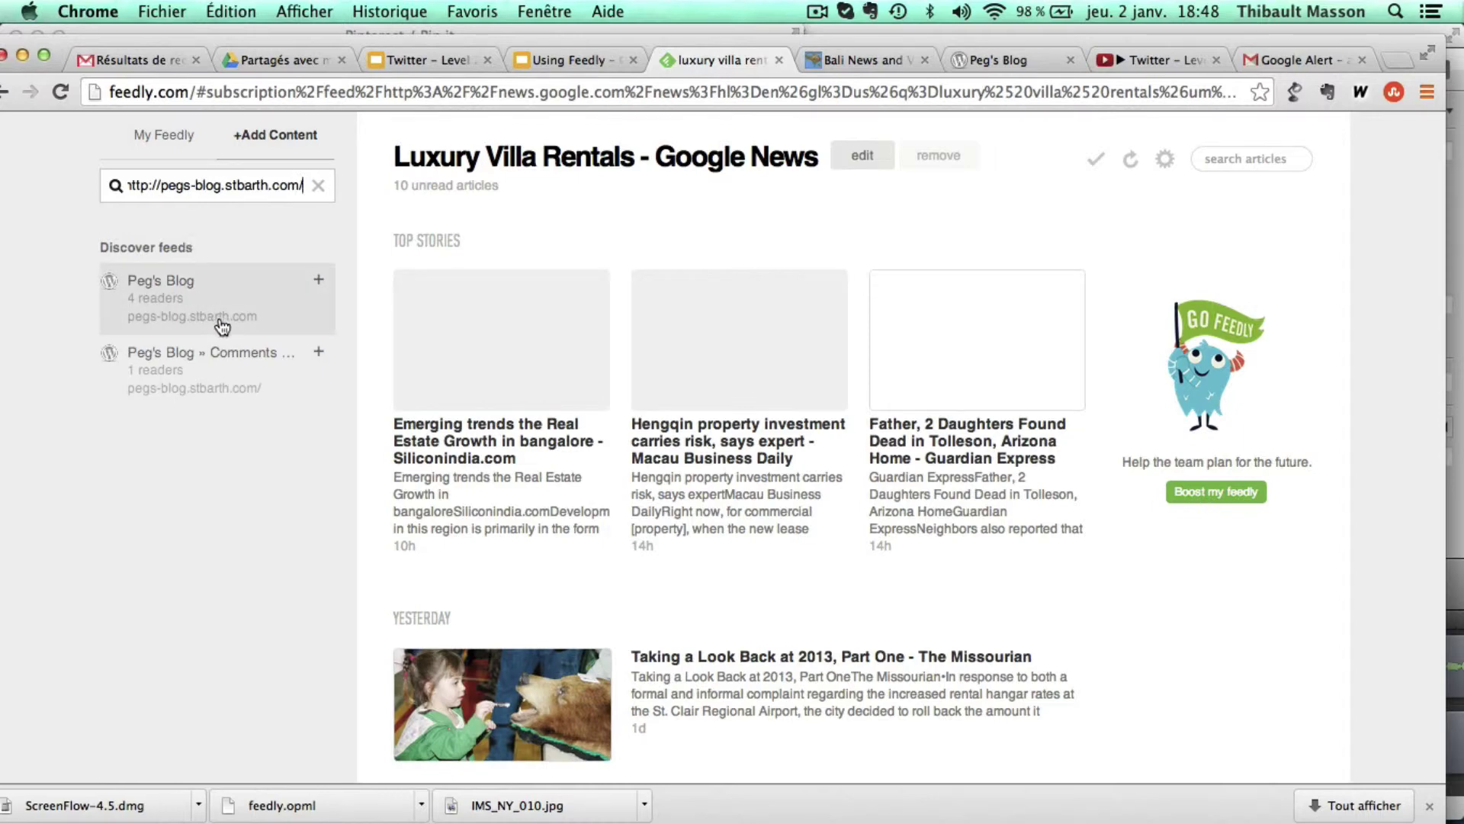
left_click(319, 281)
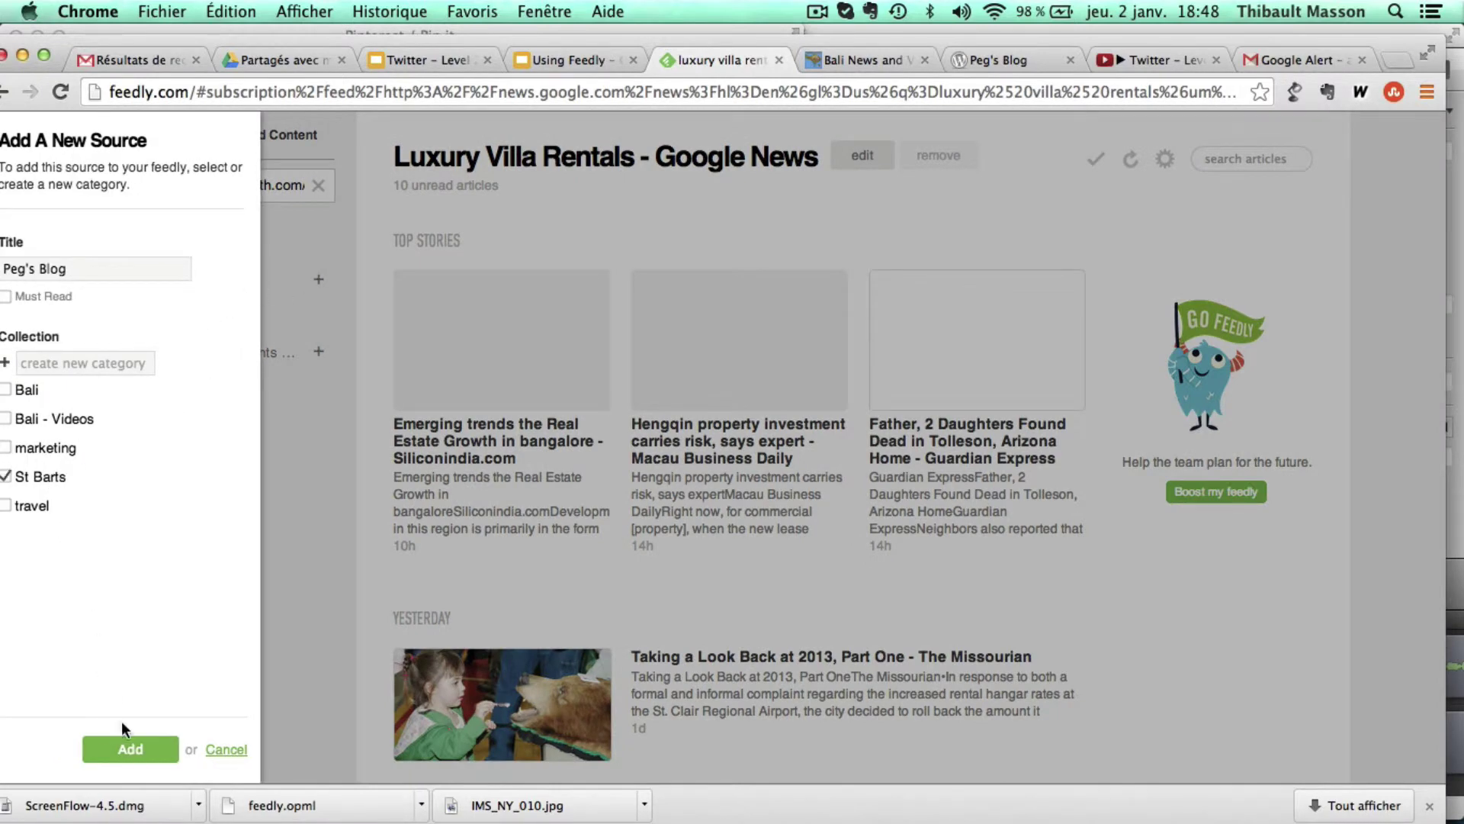
left_click(130, 750)
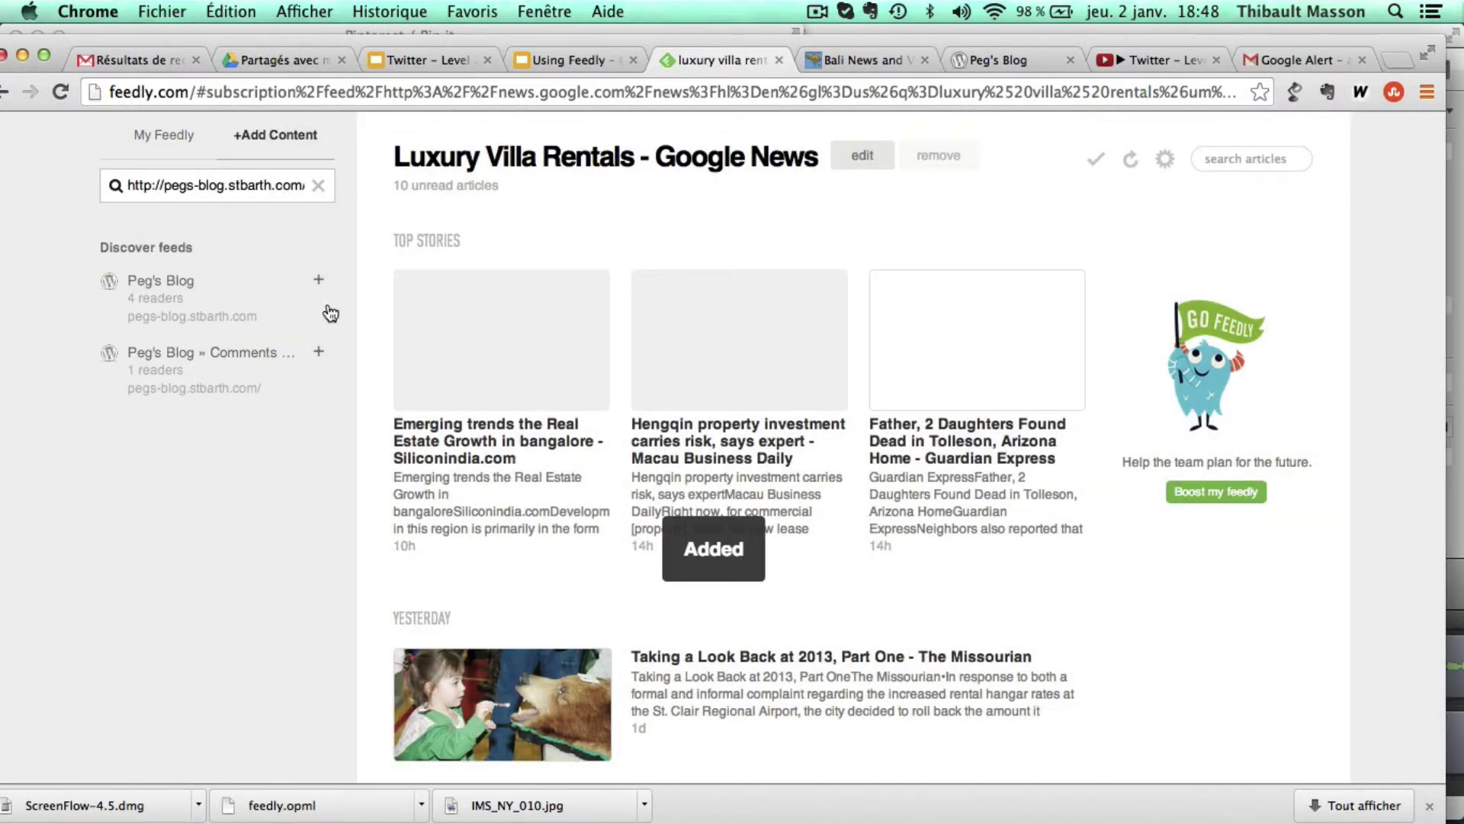
Return to the personal feed list and open the newly added Peg's Blog under St Barts
left_click(169, 138)
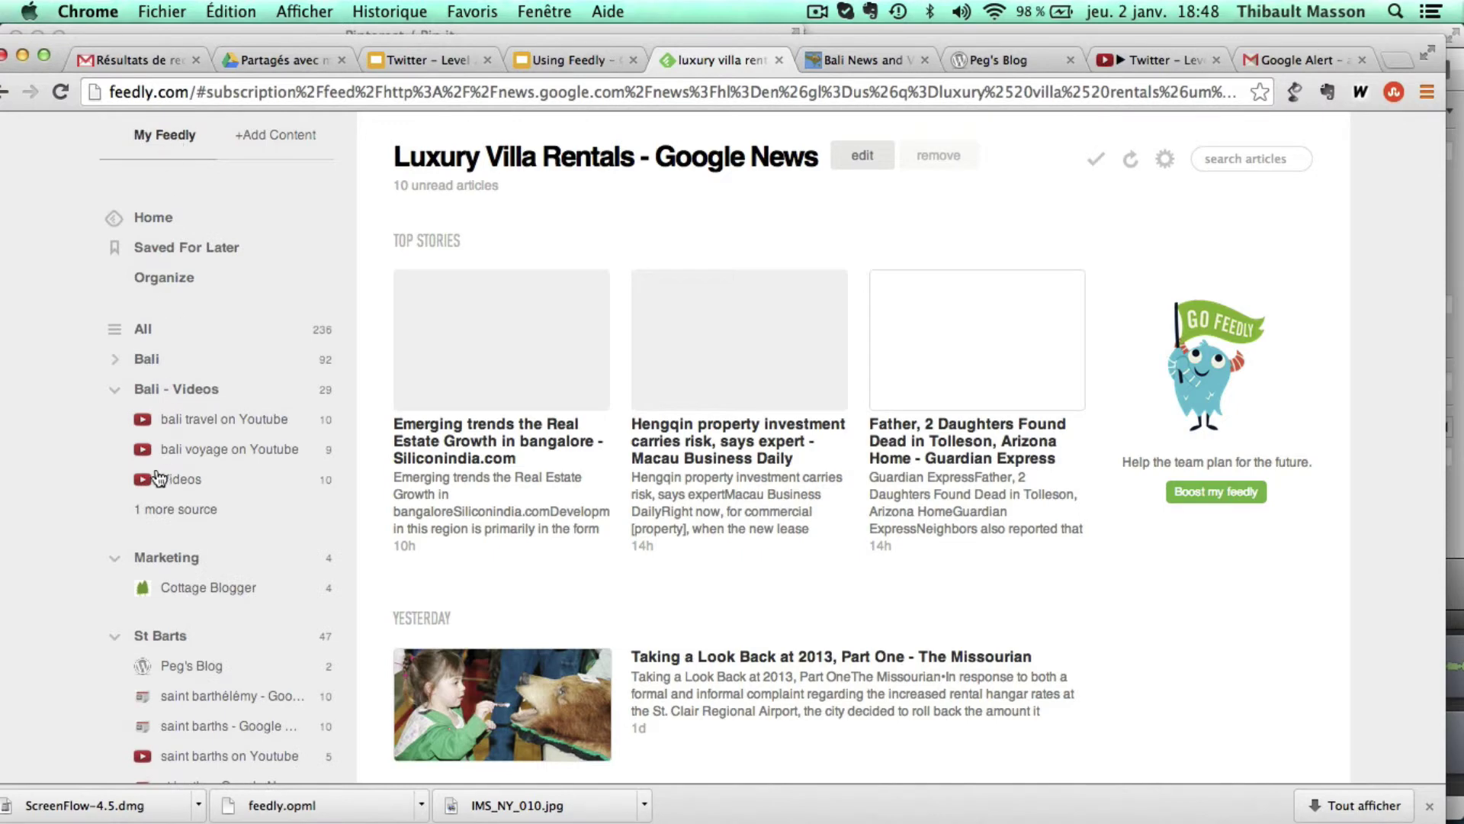
scroll(158, 478, "down", 10)
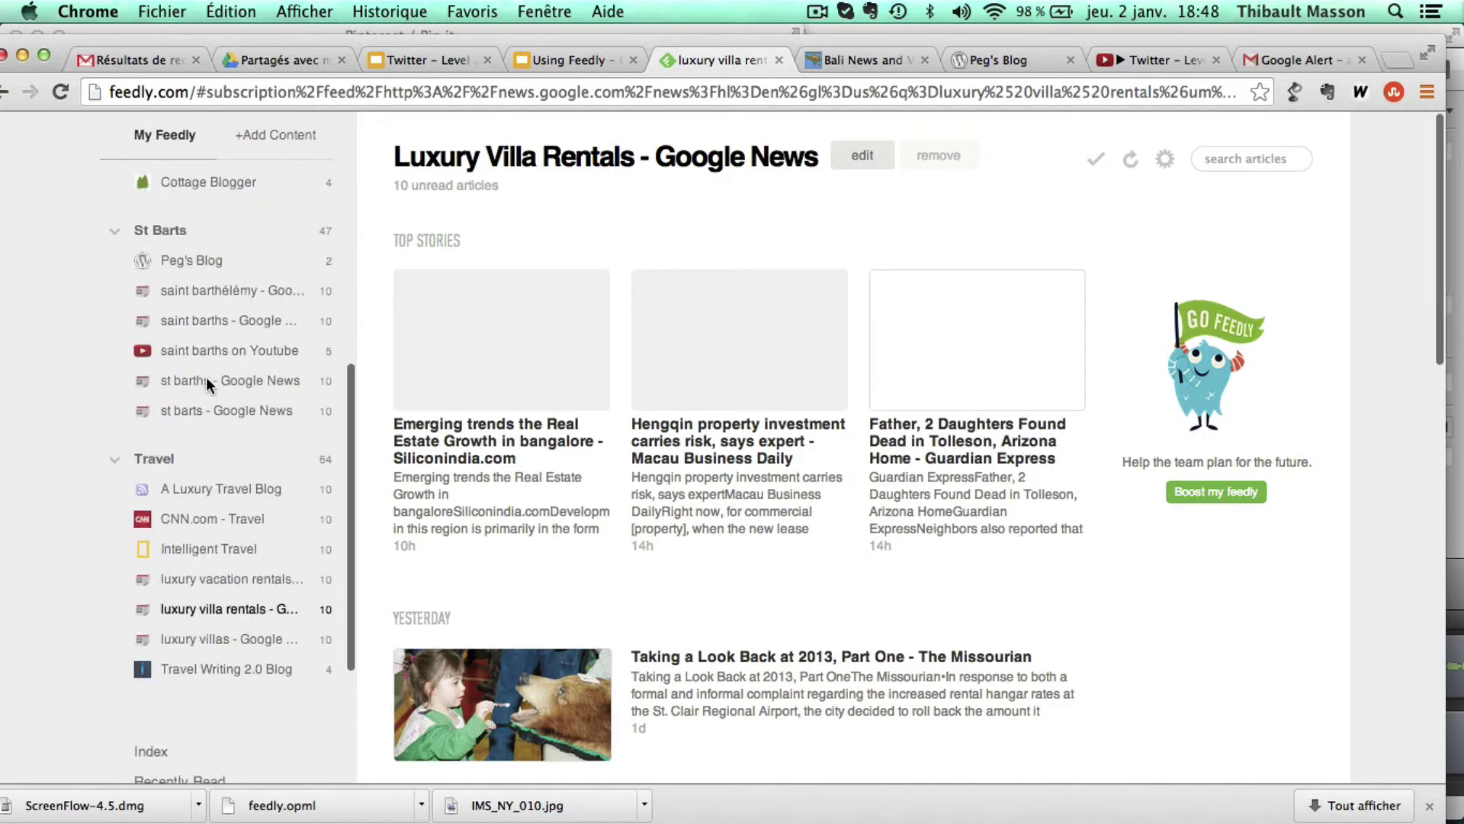
scroll(206, 376, "up", 3)
left_click(203, 359)
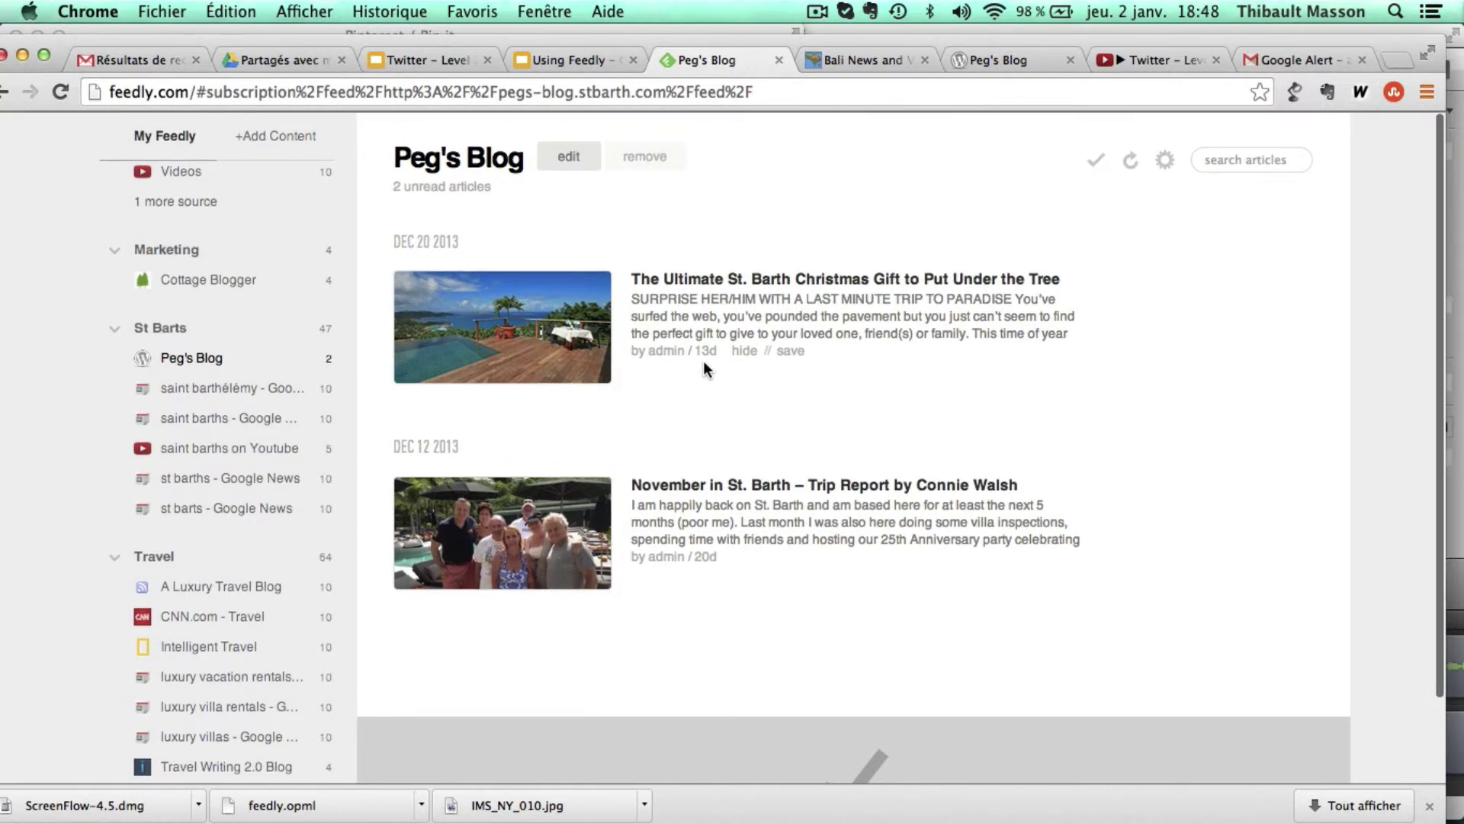
Open the Bali category and expand its list of sources
scroll(336, 342, "up", 5)
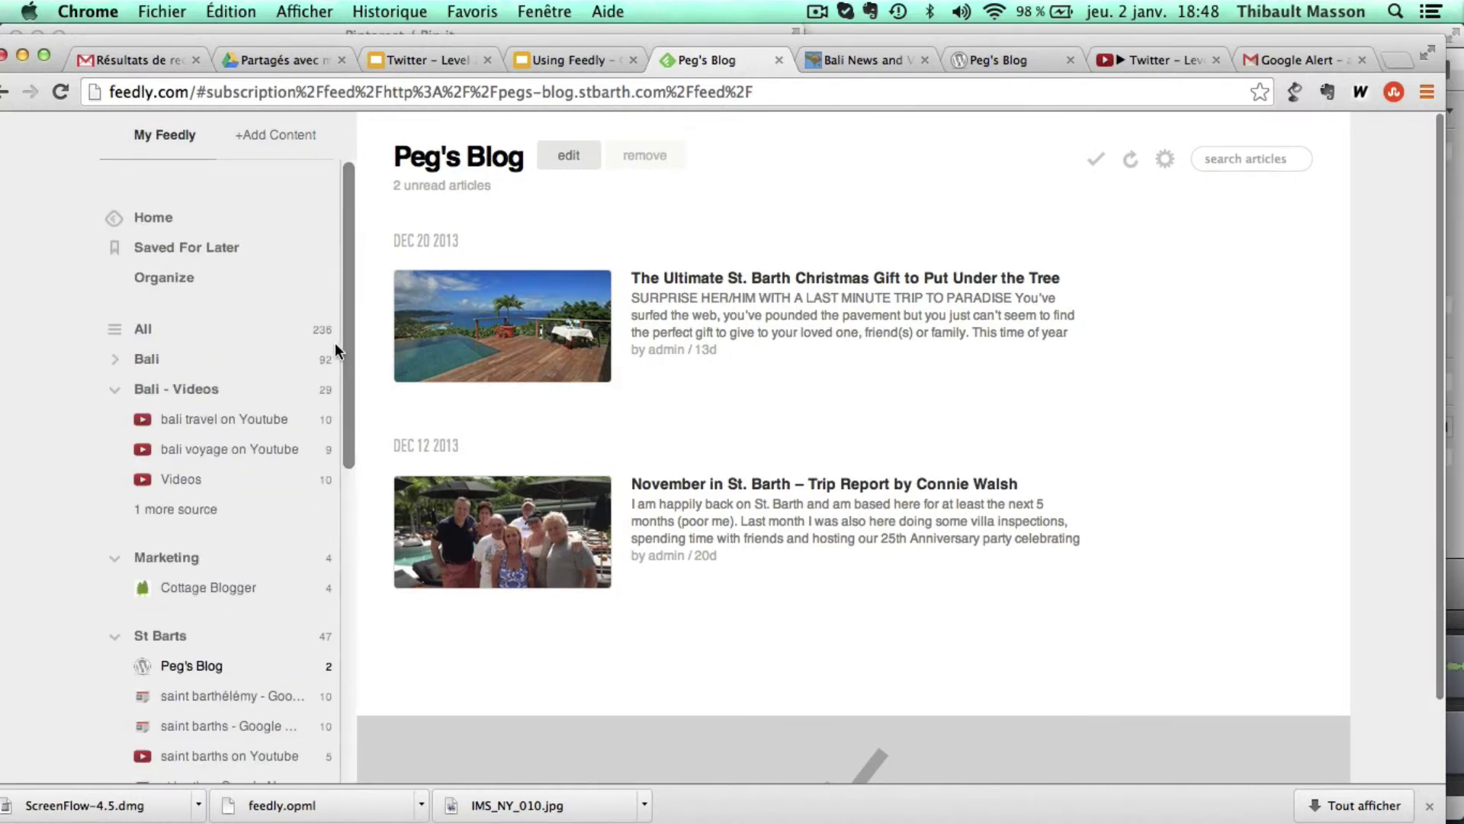
left_click(184, 366)
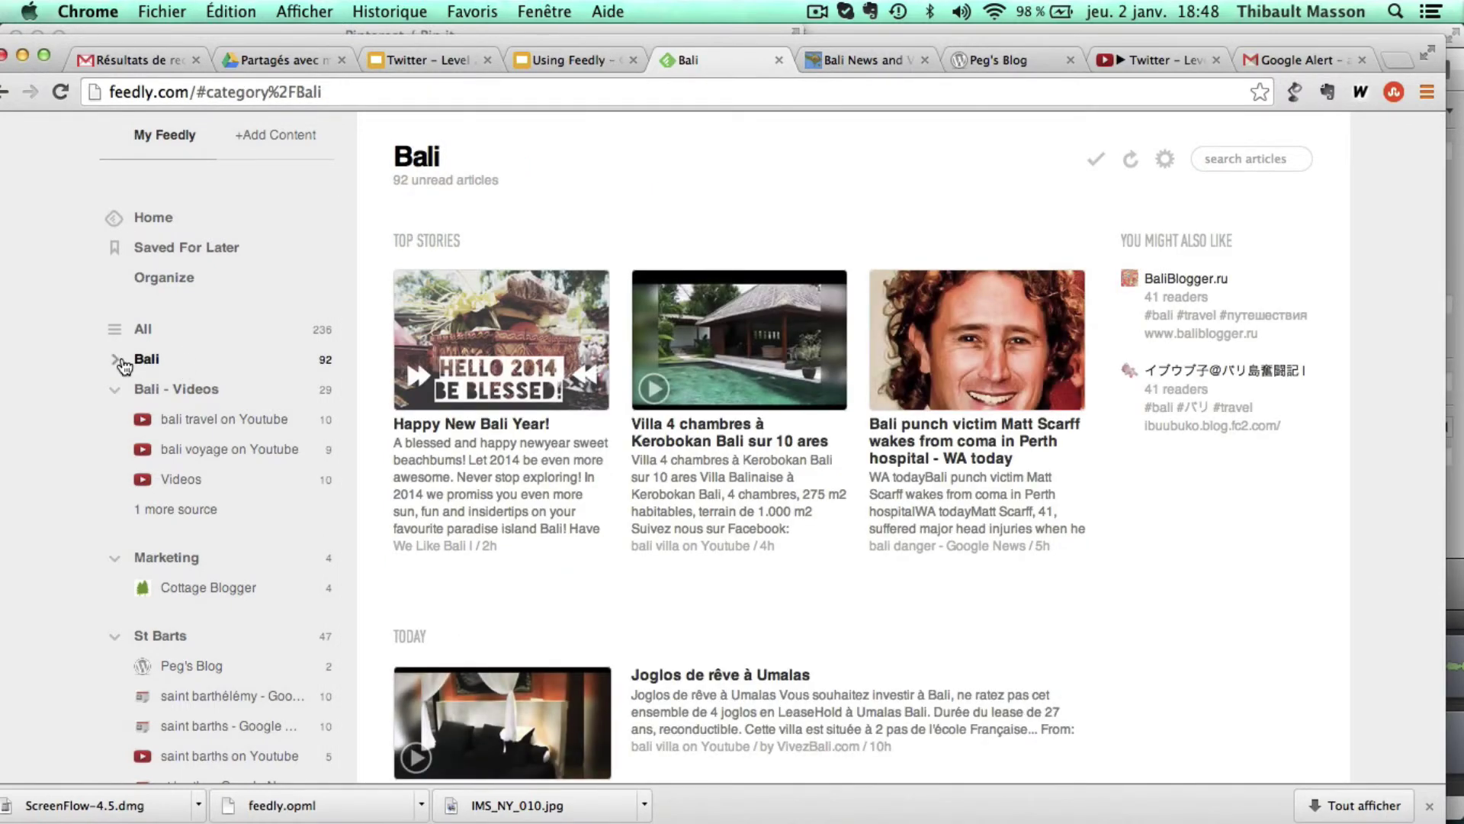
left_click(114, 359)
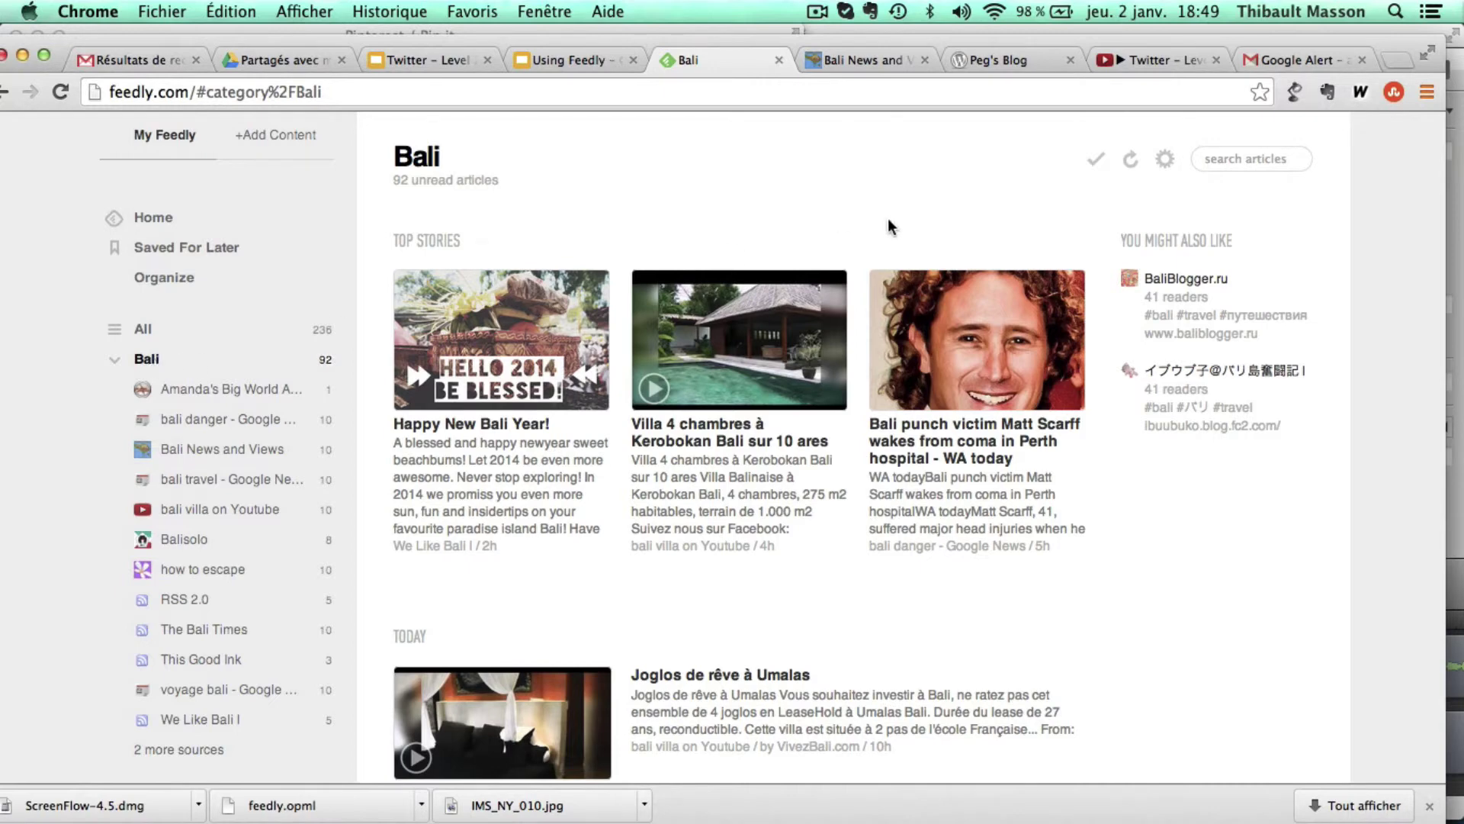
Switch the Bali category's presentation to Title Only and look over the article list
left_click(1166, 160)
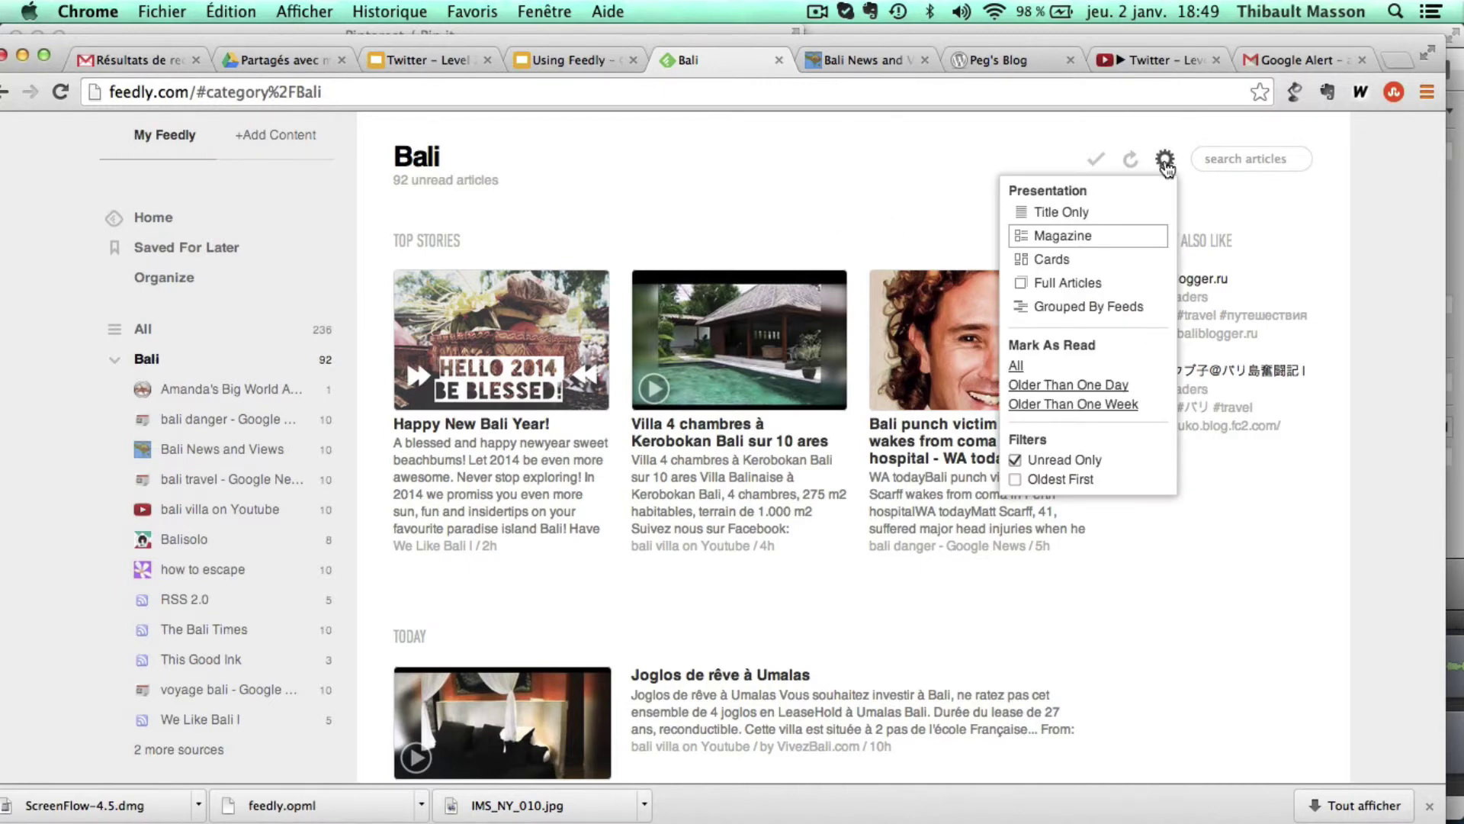
left_click(1090, 216)
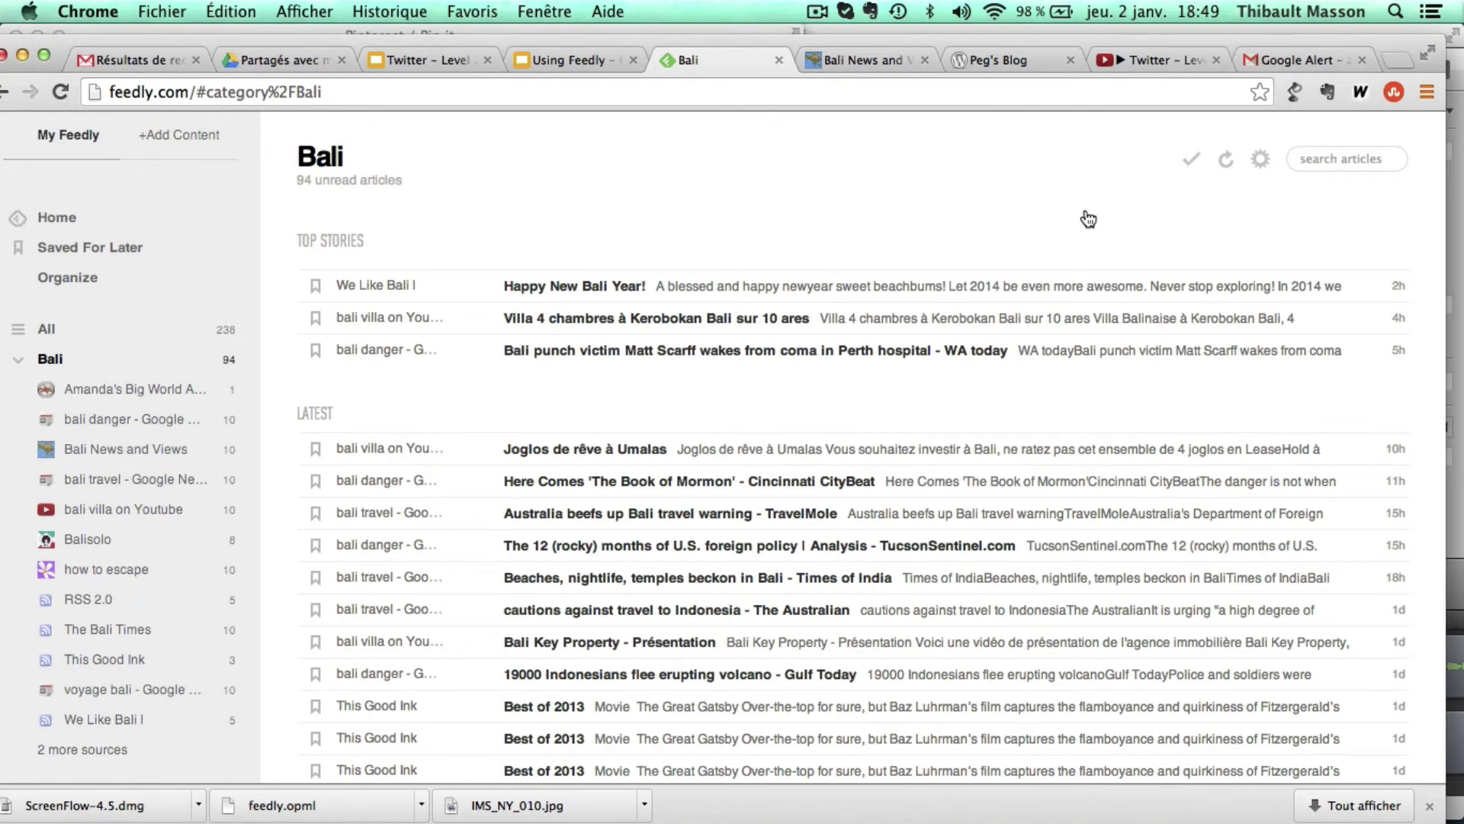
scroll(1077, 337, "down", 3)
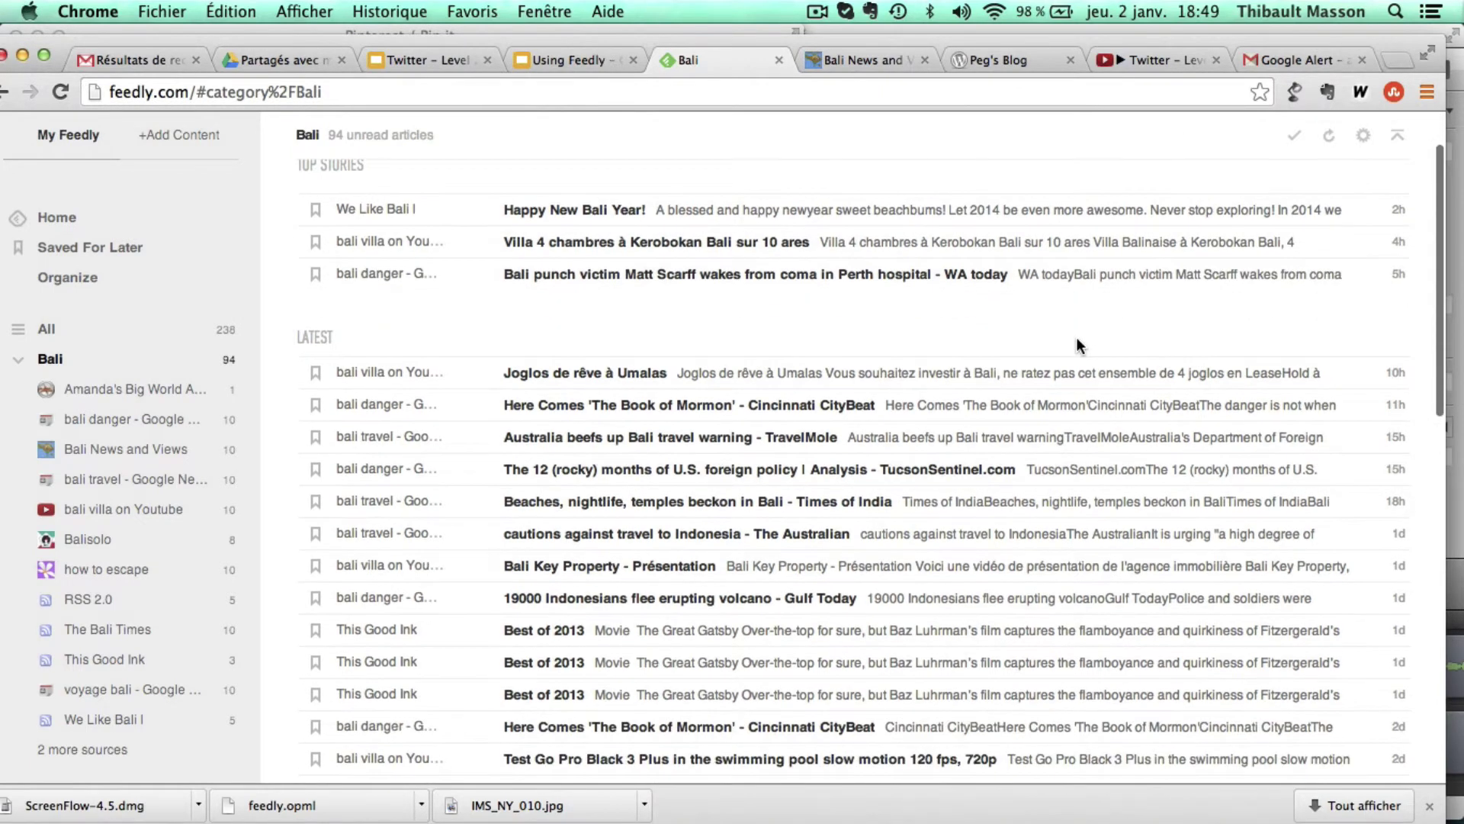
scroll(1076, 337, "up", 3)
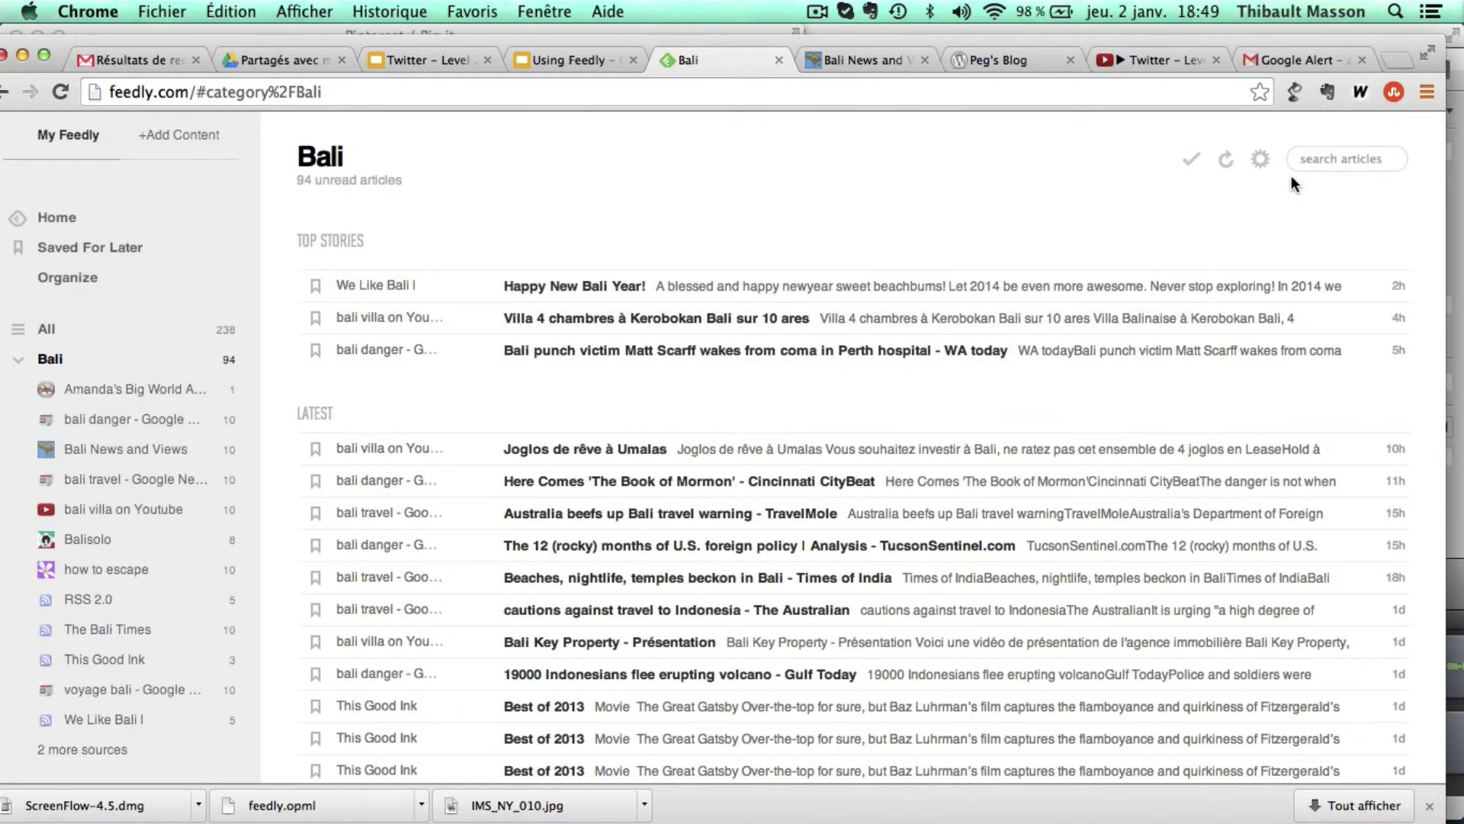
Set the Bali category's presentation back to Magazine and look over the articles
left_click(1259, 158)
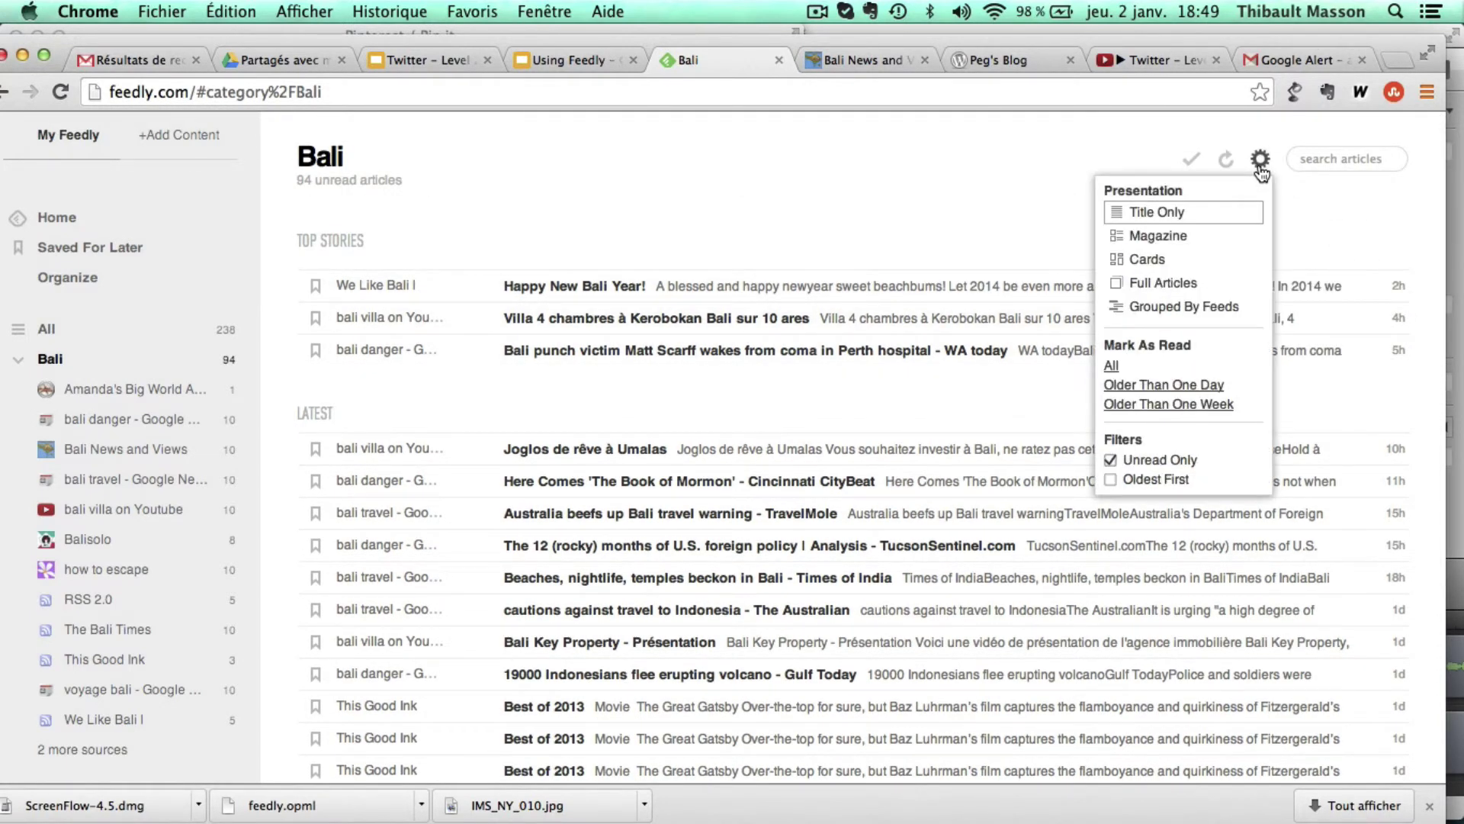
left_click(1180, 242)
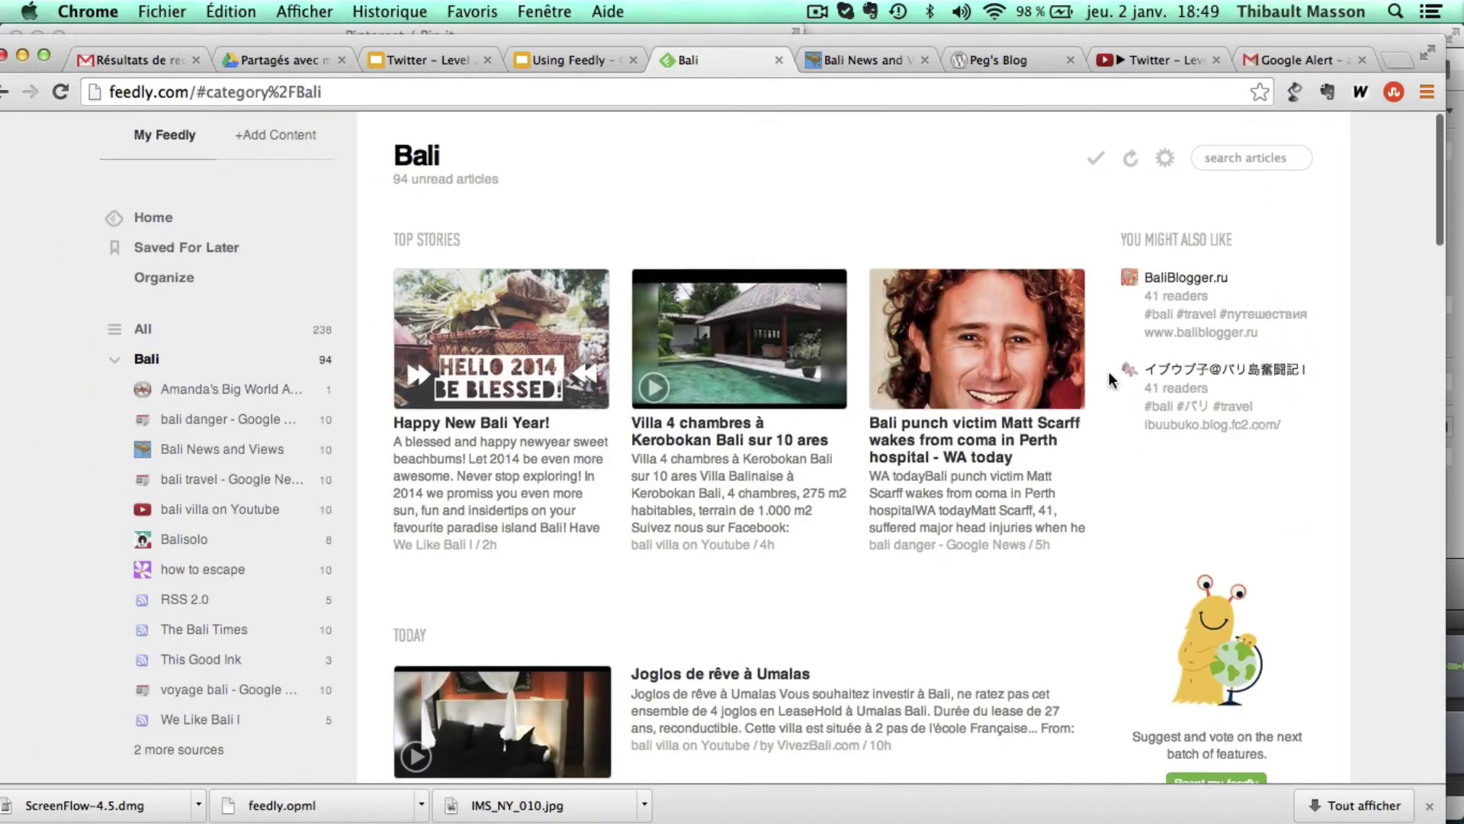
scroll(1109, 373, "down", 6)
scroll(1109, 372, "up", 5)
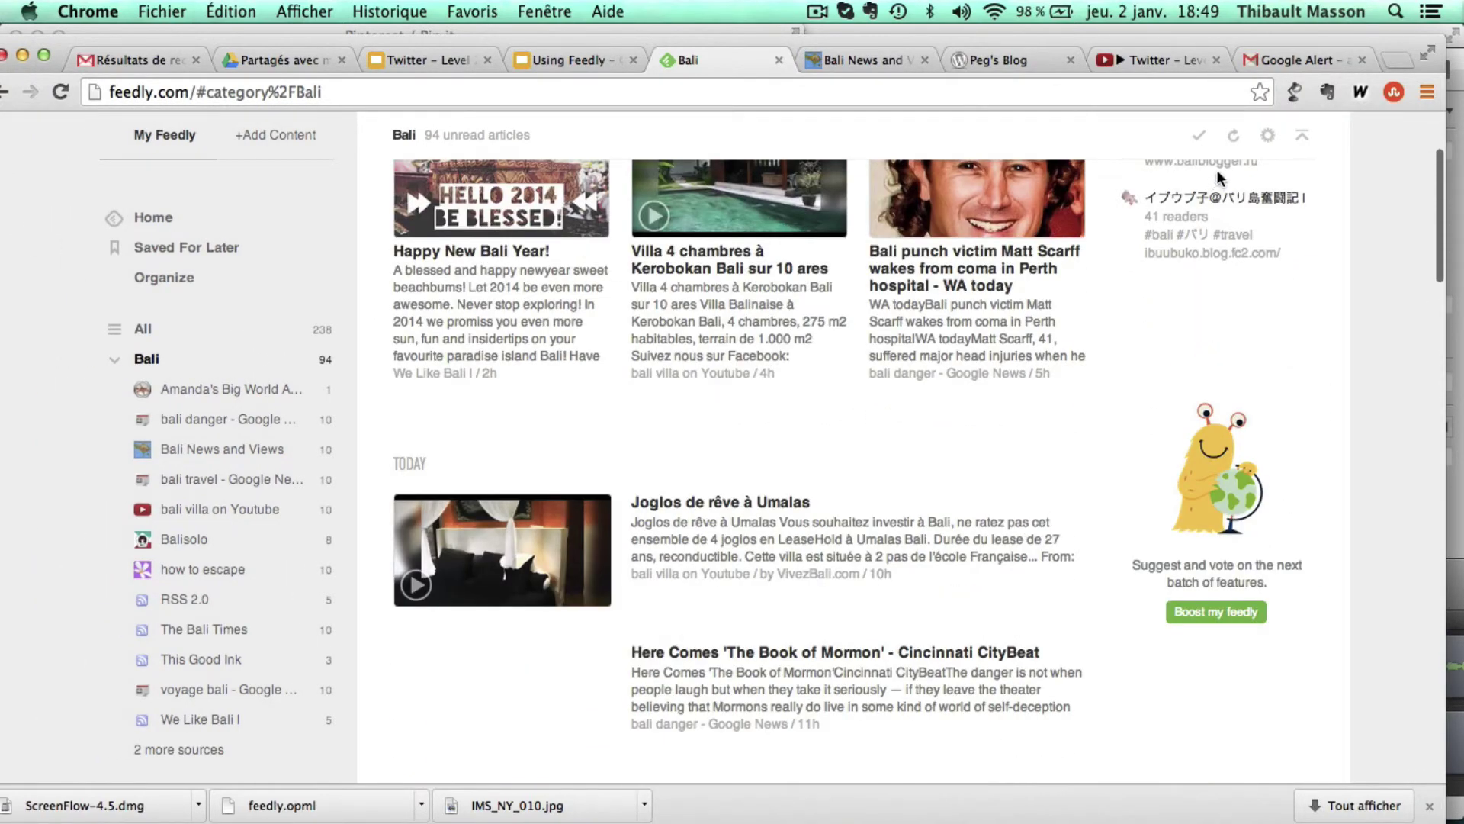
Try the Cards presentation for the Bali category, and switch it to Full Articles to look over the complete posts
left_click(1268, 137)
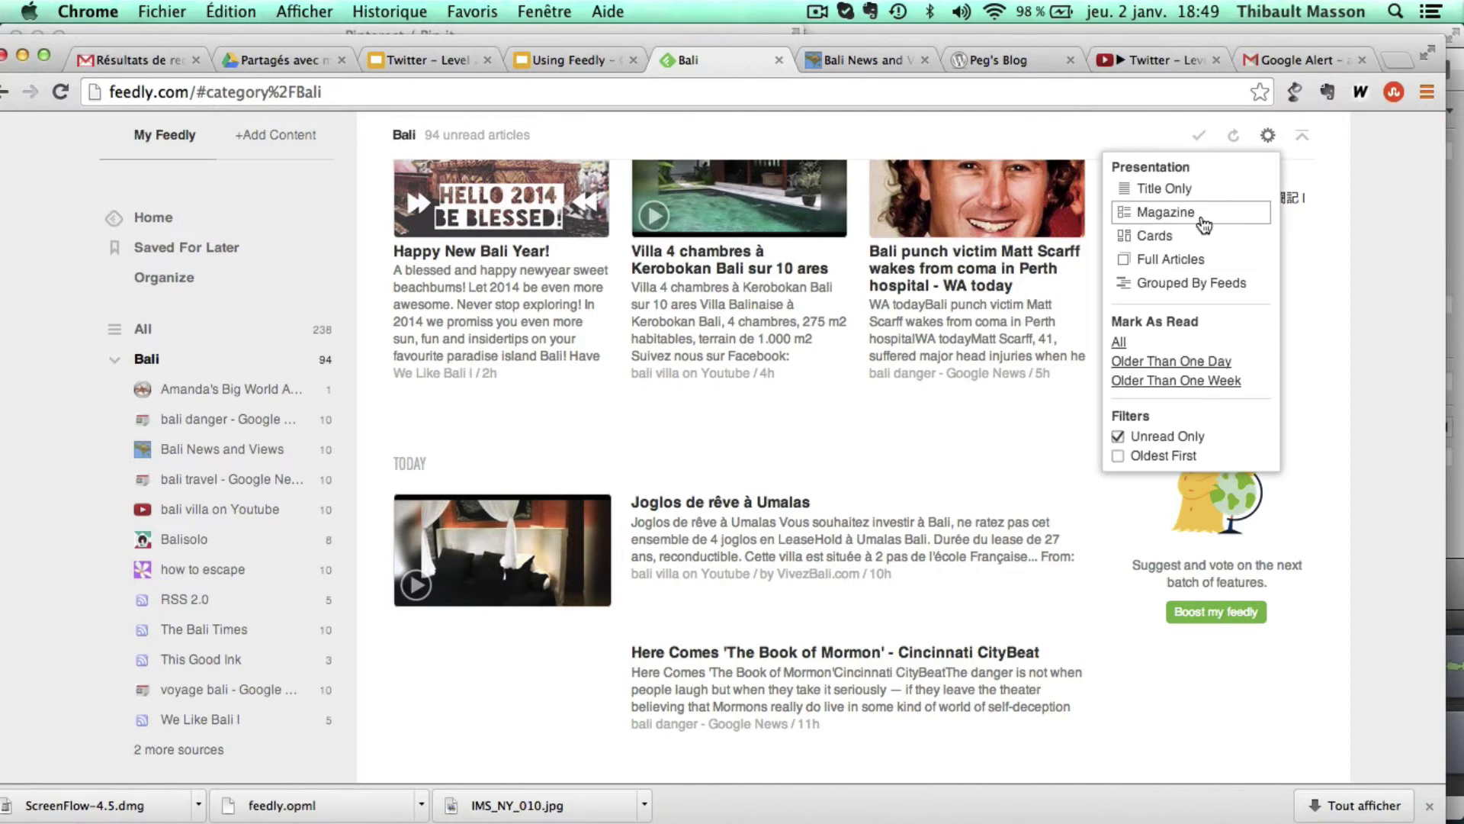
left_click(1192, 242)
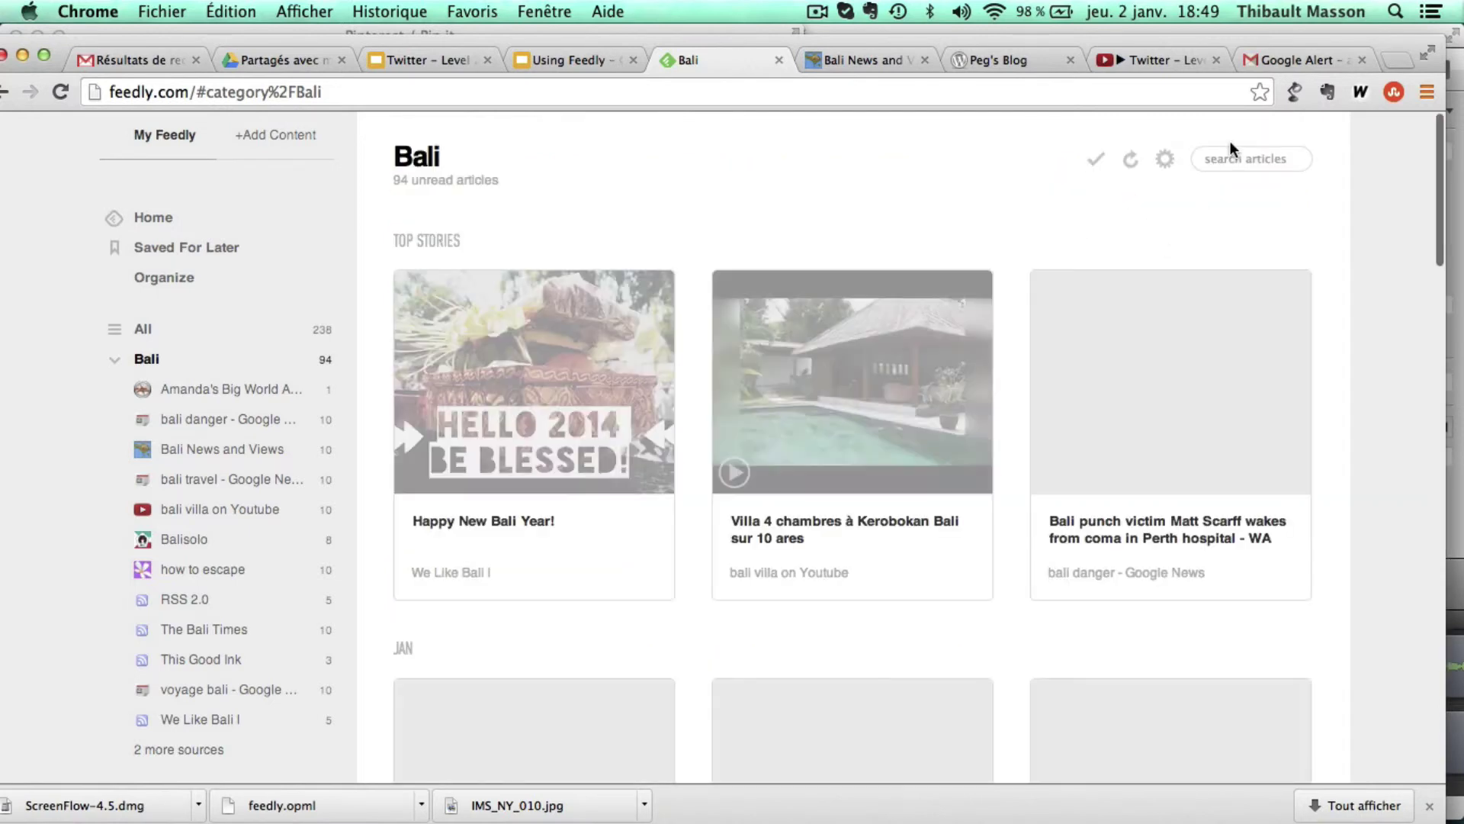
left_click(1166, 162)
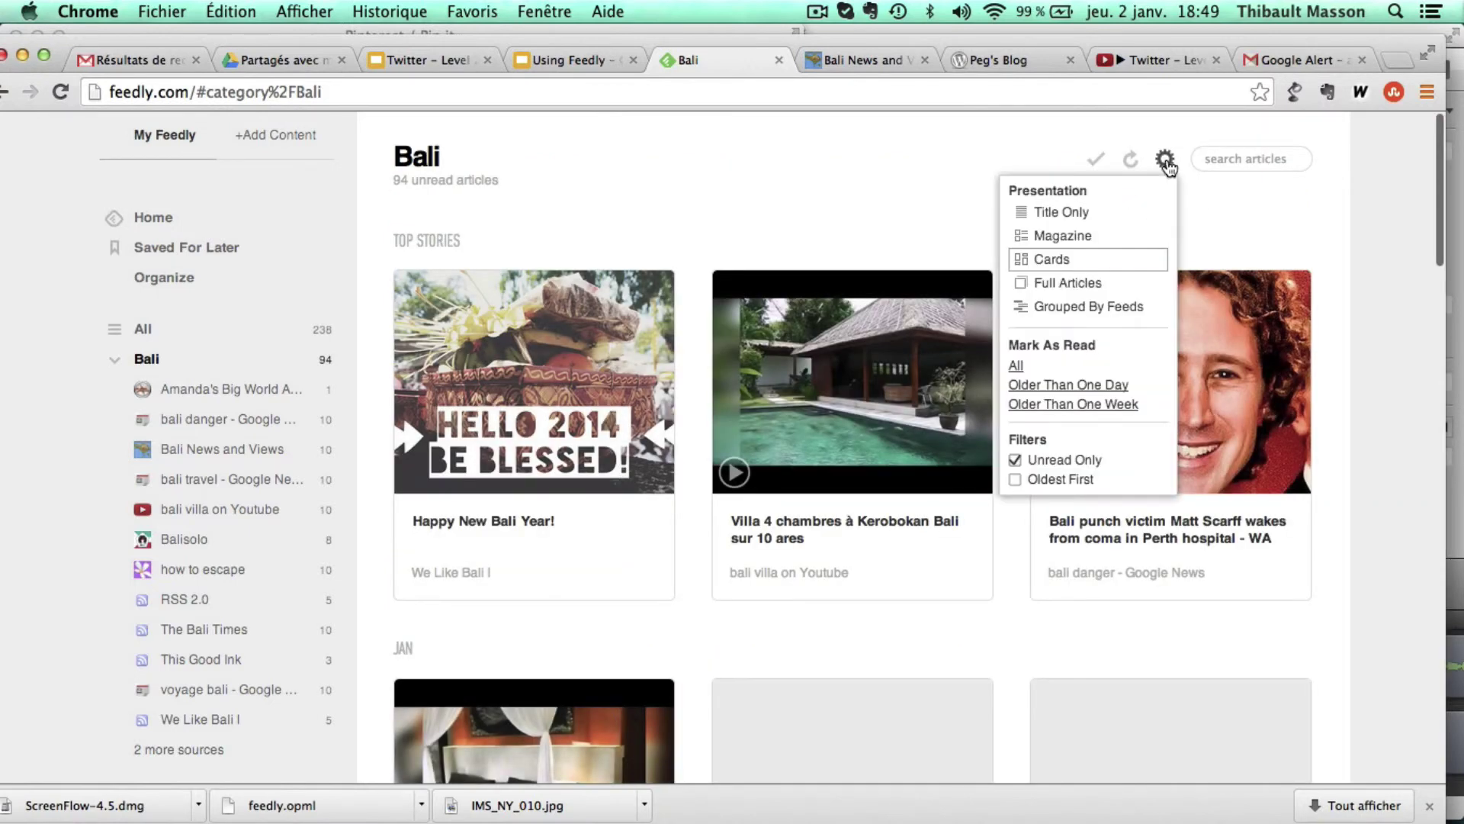
left_click(1090, 286)
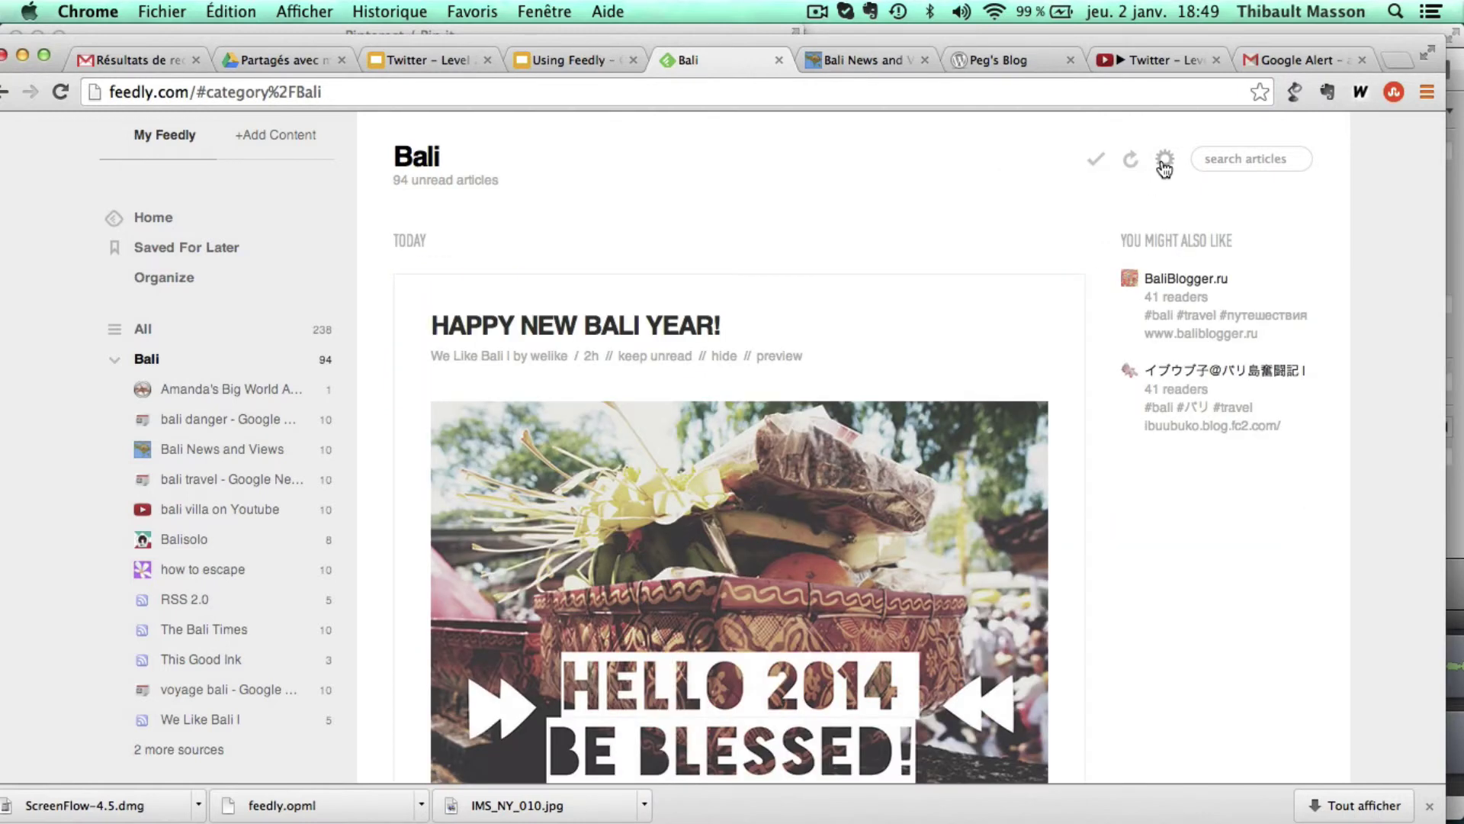
scroll(946, 389, "down", 2)
scroll(942, 392, "down", 10)
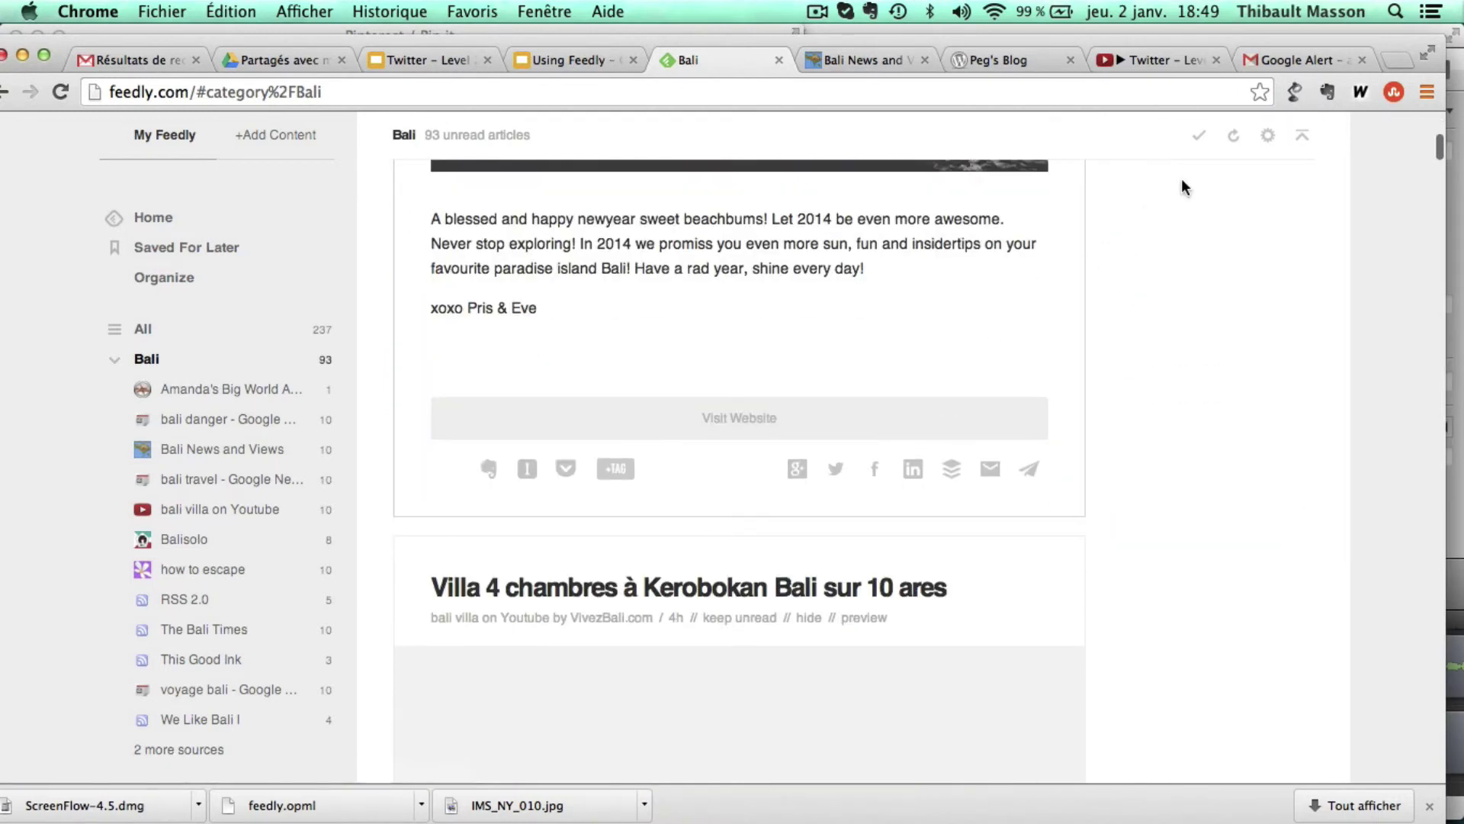
Set the Bali category's presentation to Grouped By Feeds and look over the articles under each source
left_click(1267, 135)
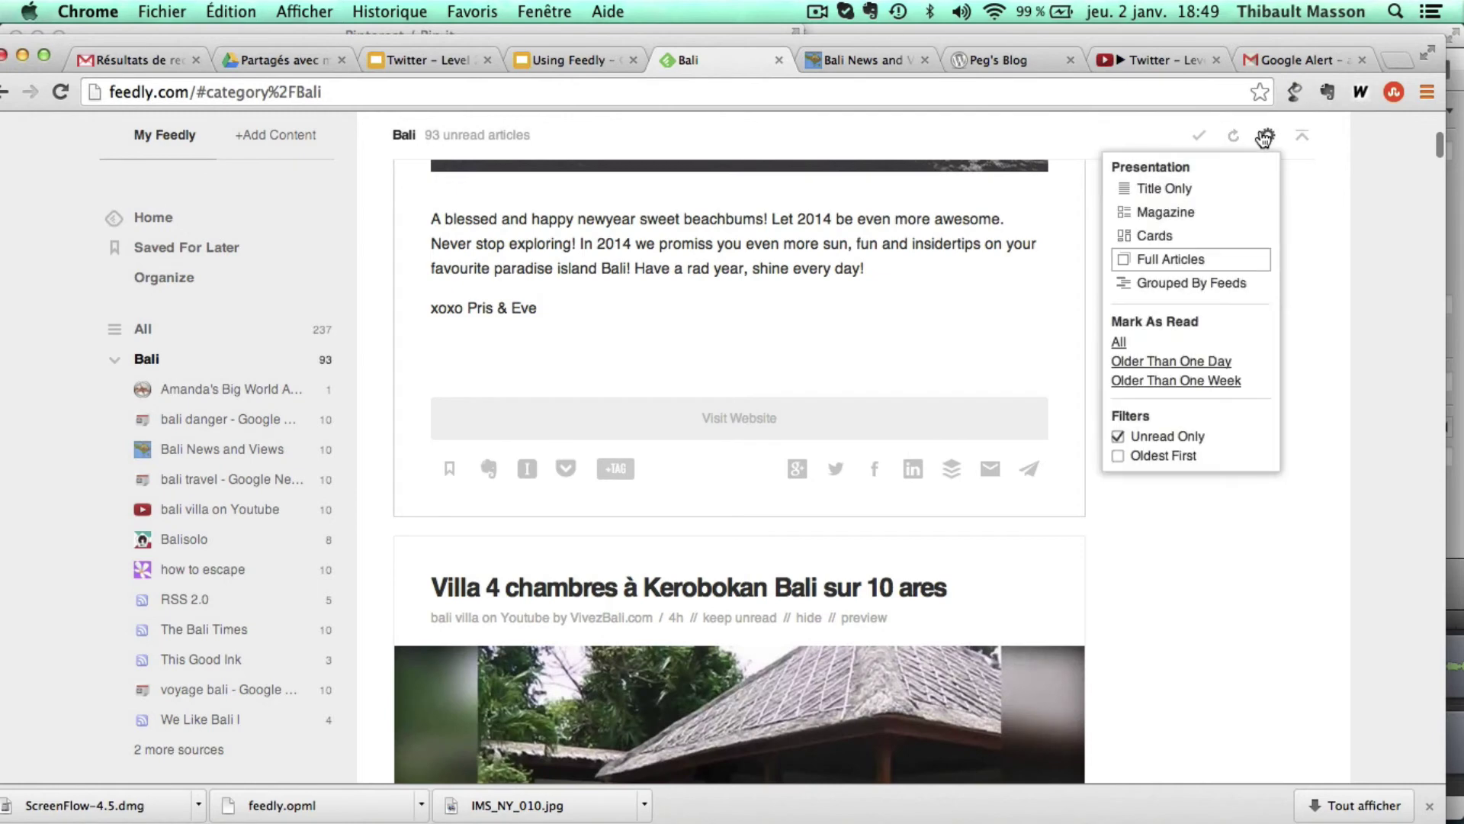
left_click(1200, 284)
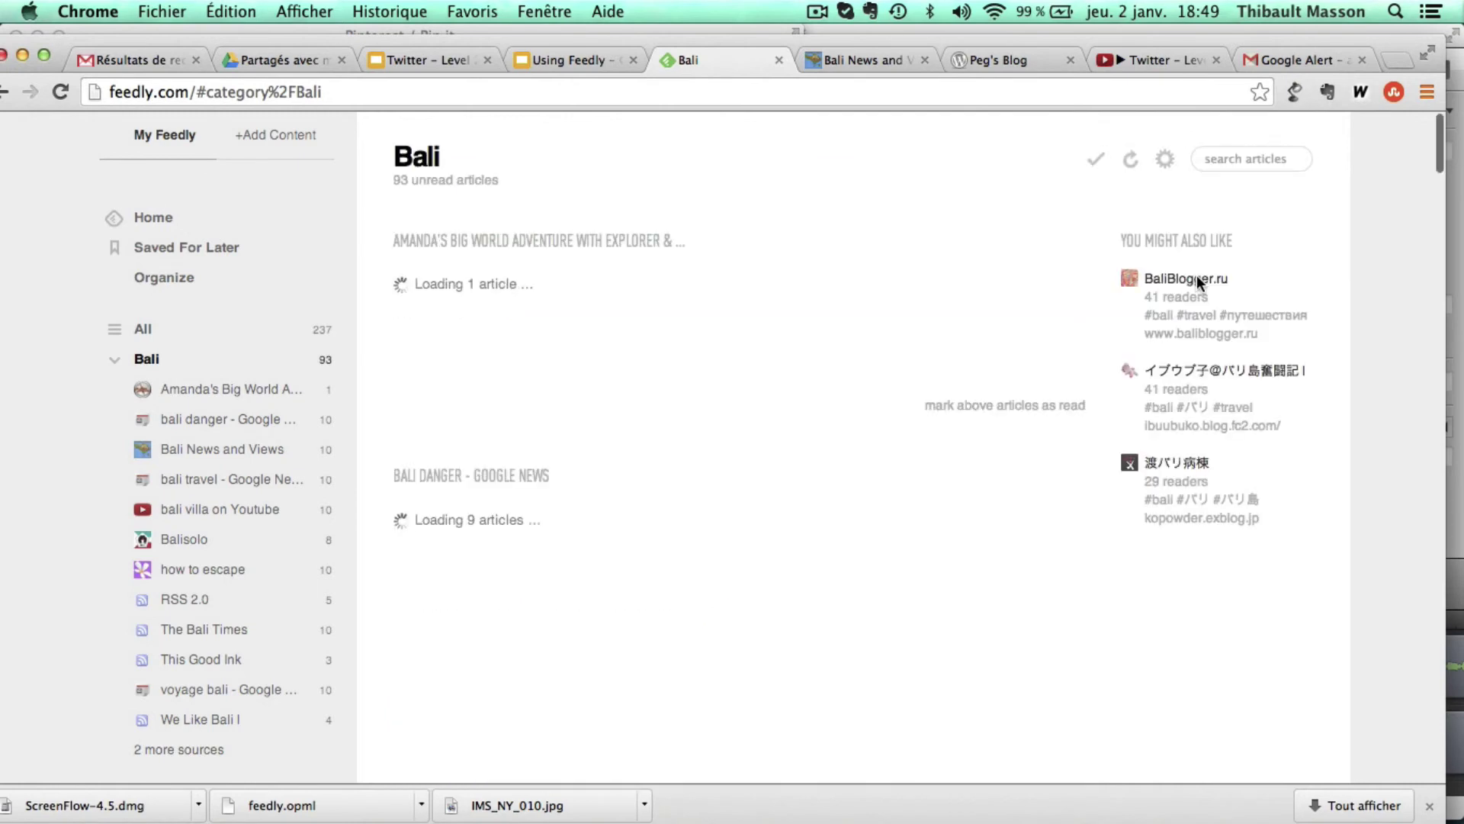
scroll(881, 404, "down", 5)
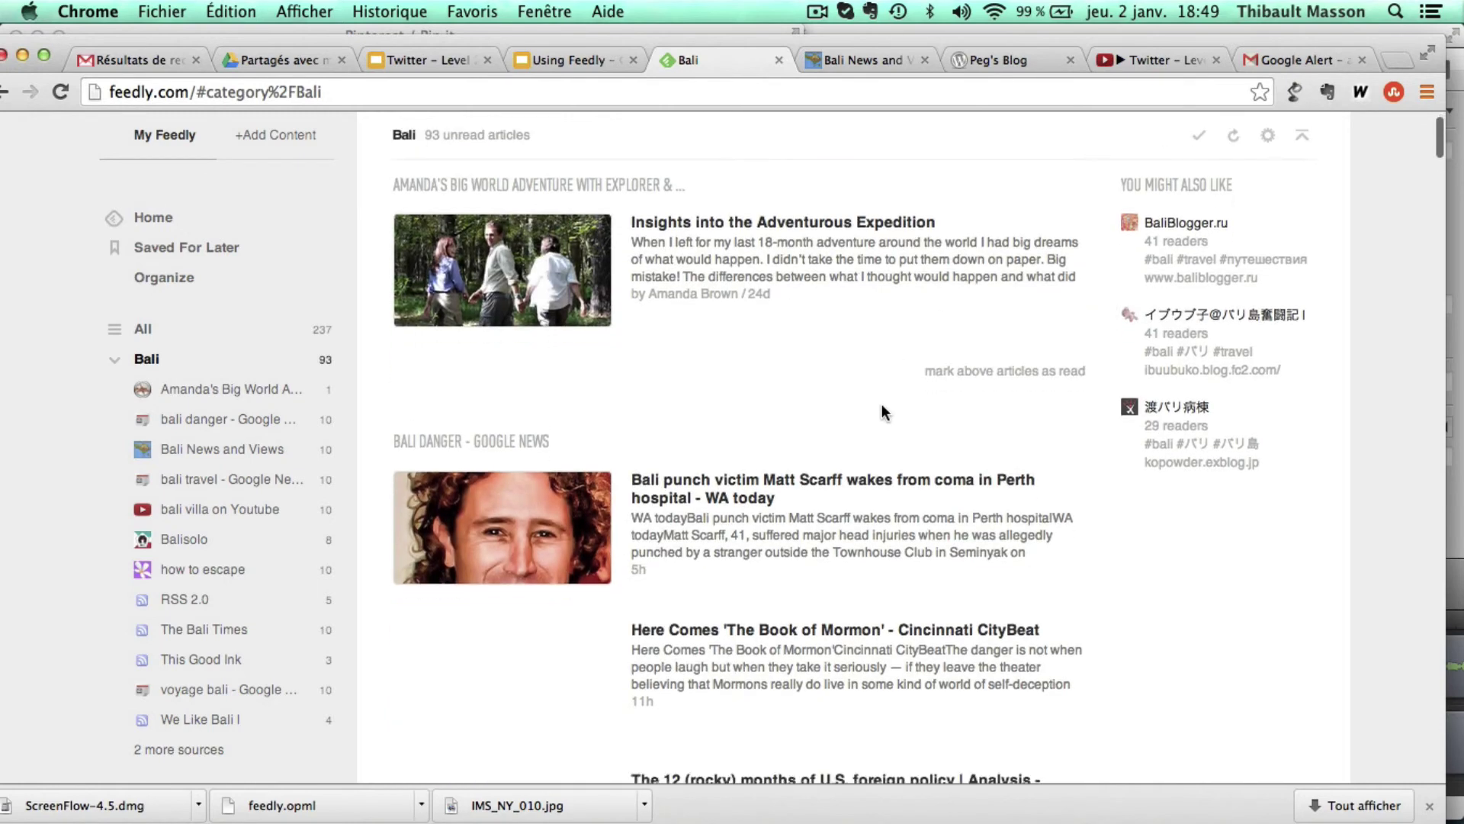
scroll(883, 404, "down", 1)
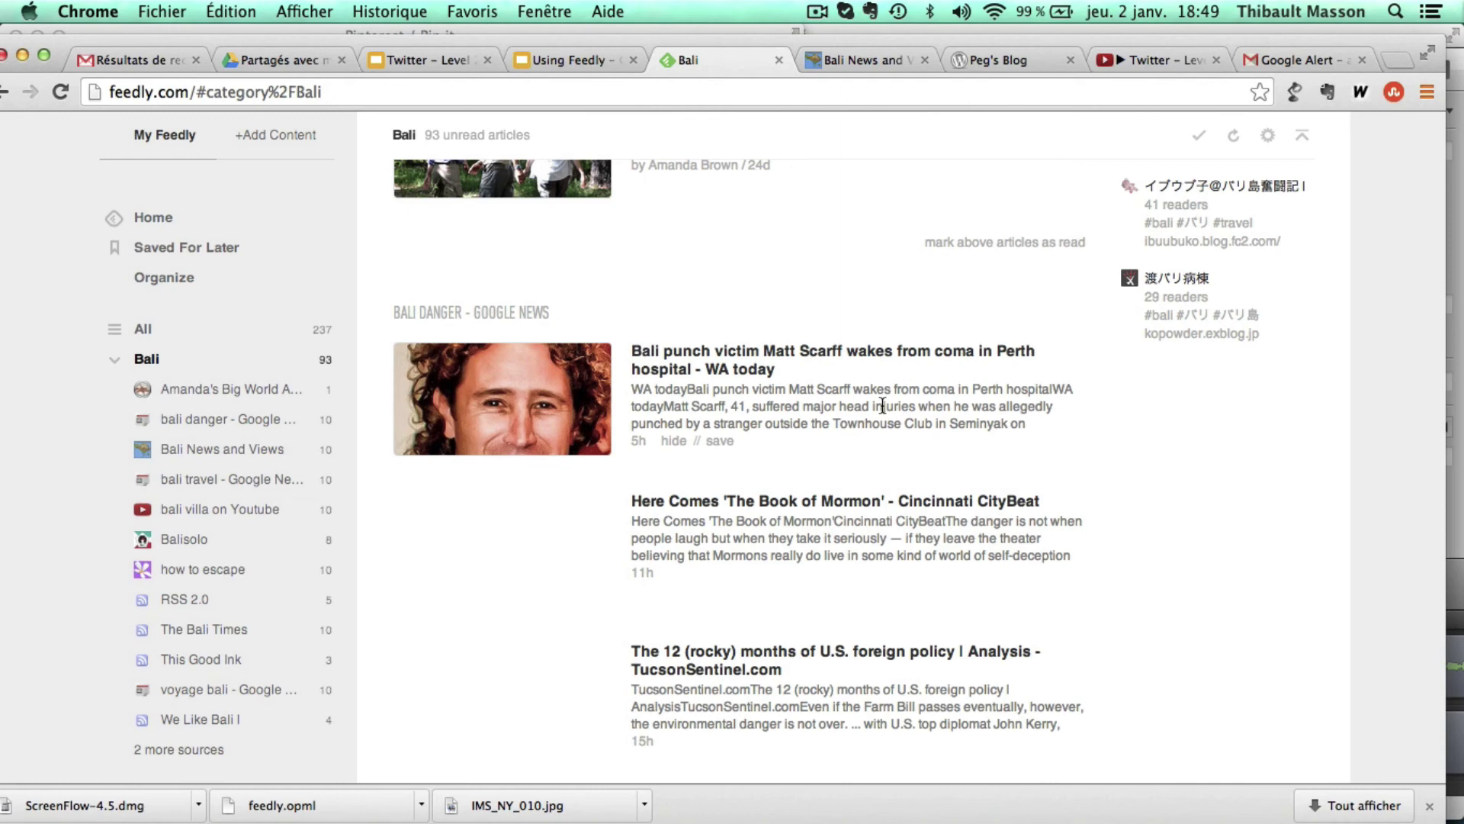
left_click(816, 12)
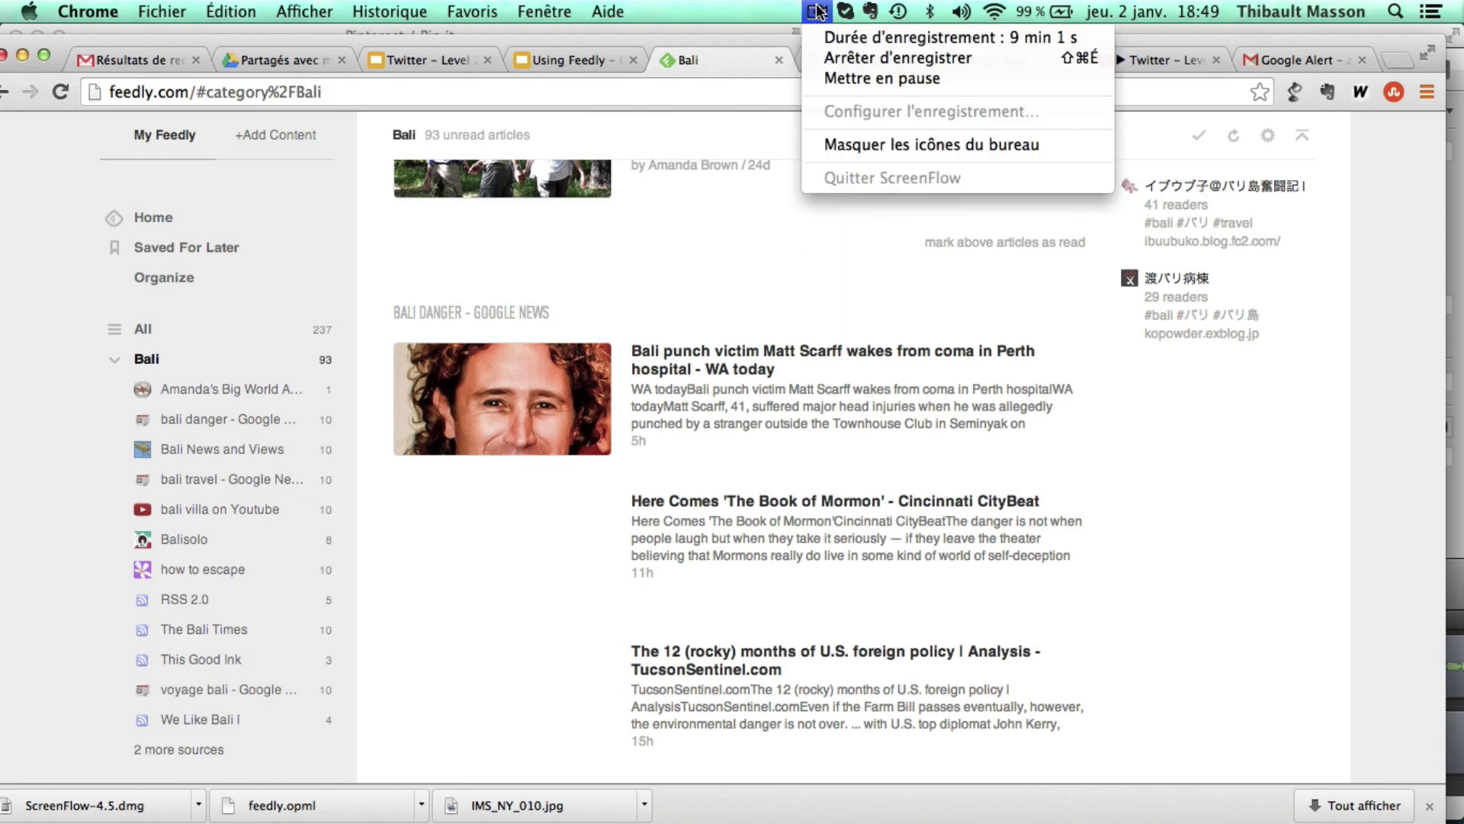